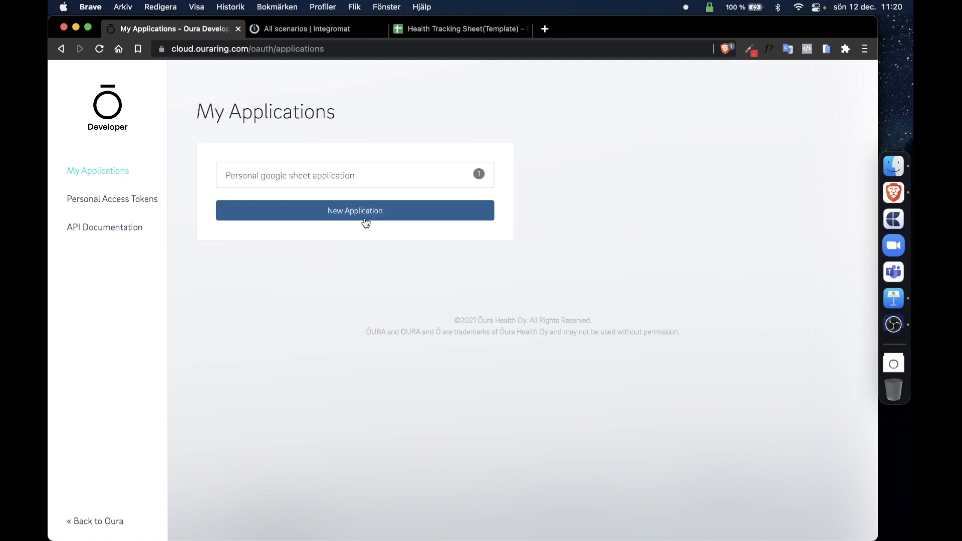
- Create a new Oura application and set both its display name and description to Tutorial
left_click(364, 218)
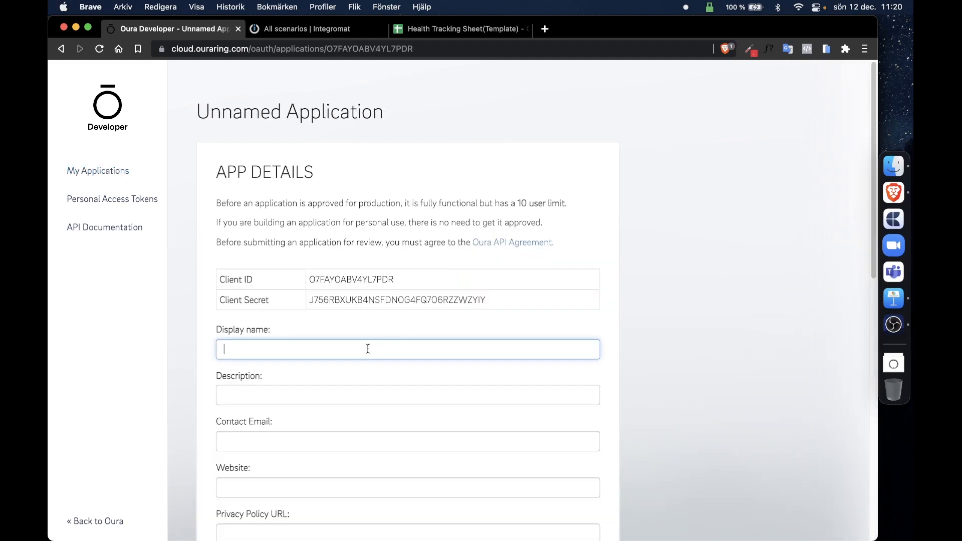
left_click(368, 349)
left_click(353, 327)
left_click(322, 347)
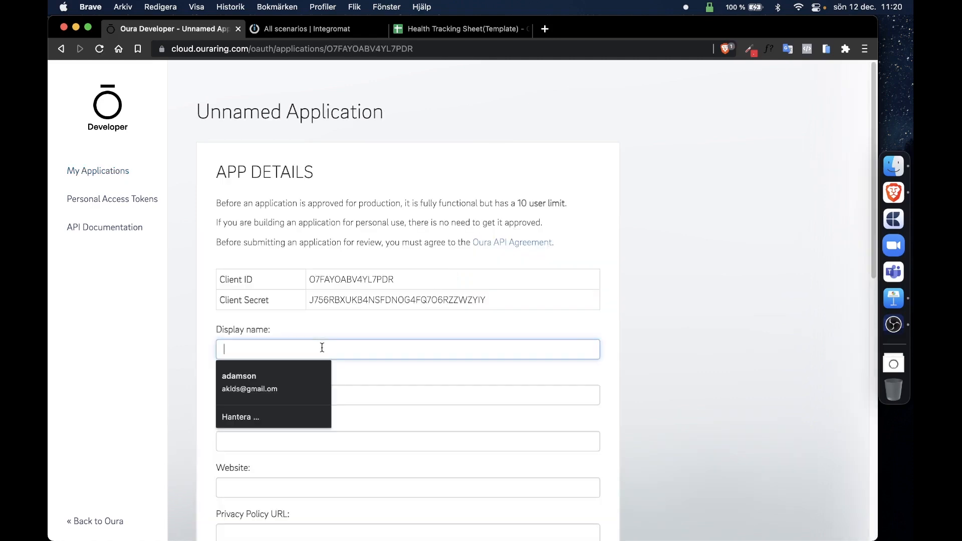
type("Tutorial")
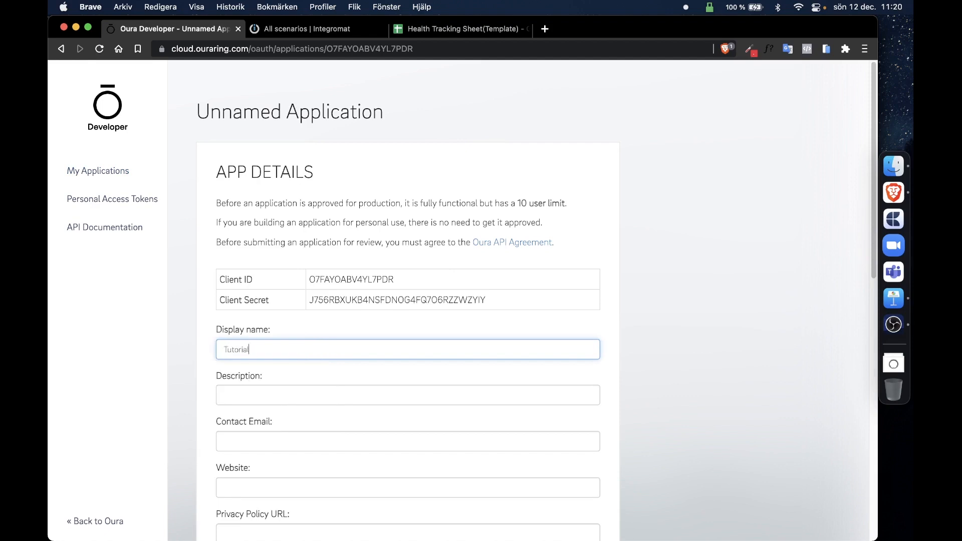
key("Tab")
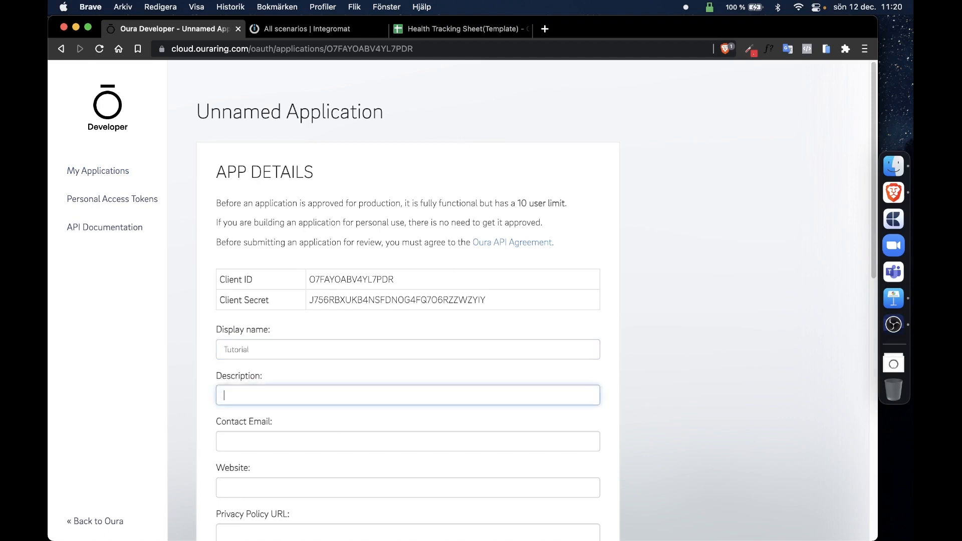
double_click(279, 350)
key("super+c")
left_click(260, 404)
key("super+v")
- Fill in the application's contact email and set its website to Tutorial.com
left_click(333, 441)
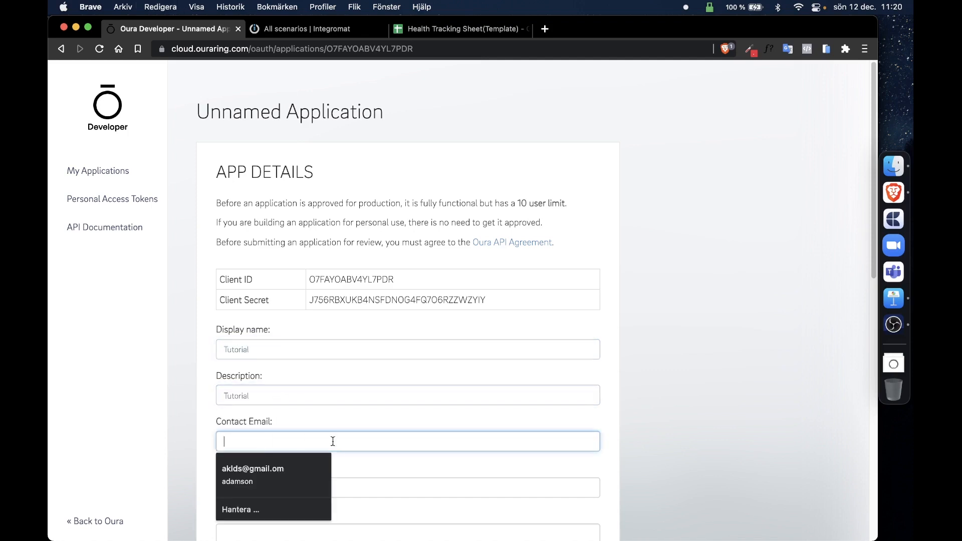
key("super+v")
type("@gmail.co")
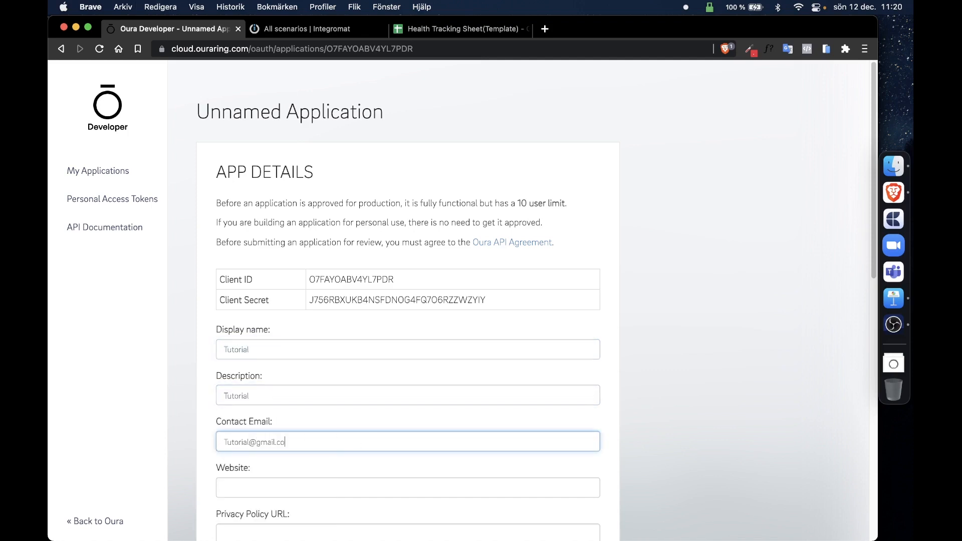
type("m")
key("Tab")
type("ut")
key("BackSpace")
key("BackSpace")
key("super+v")
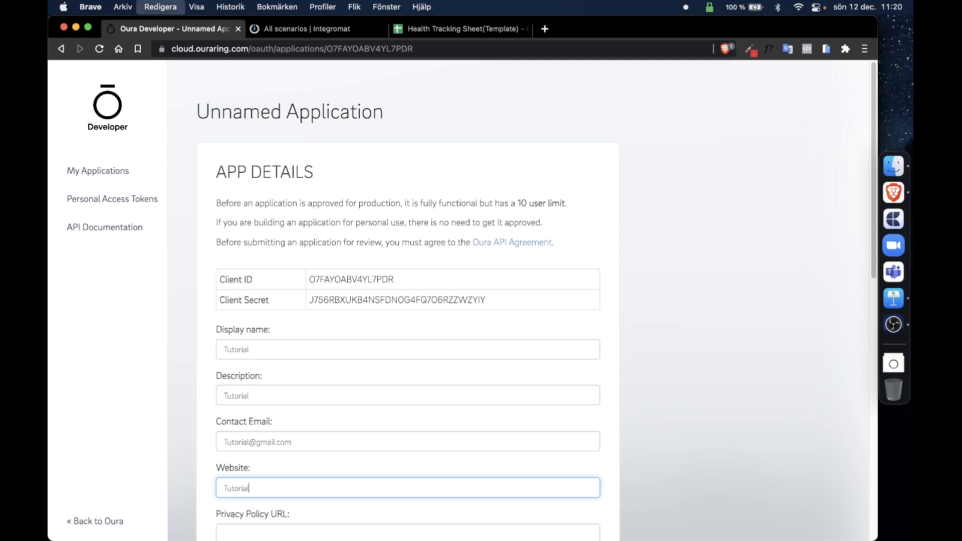
type(".com")
- Set the privacy policy URL to Tutorial.com/privacy and the terms of service URL to Tutorial.com/terms
scroll(238, 507, "down", 2)
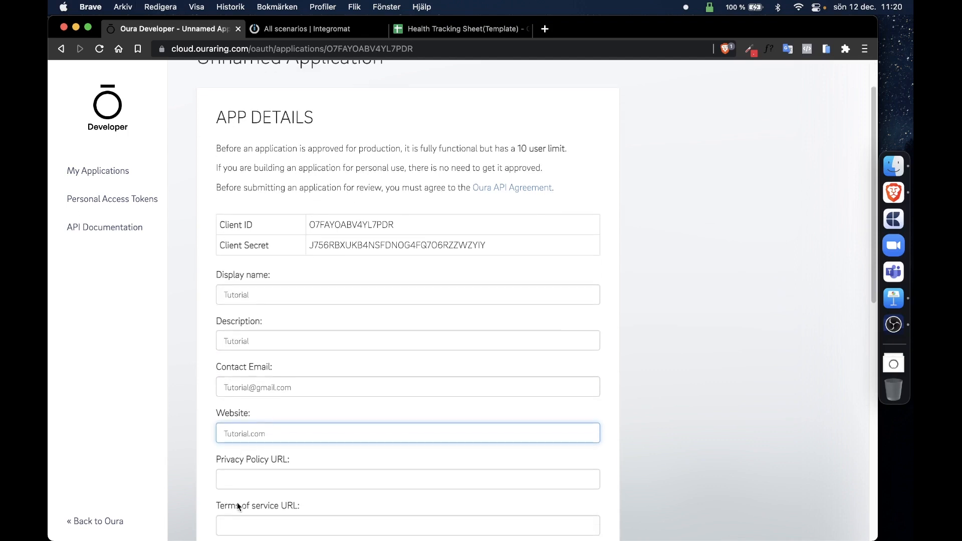
triple_click(259, 436)
key("super+c")
left_click(239, 476)
key("super+v")
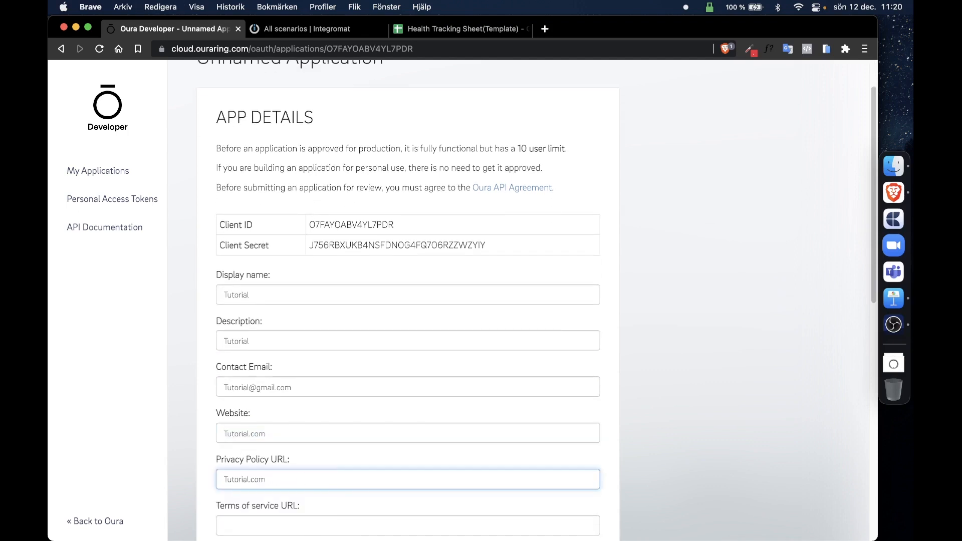
type("/privacy")
key("Tab")
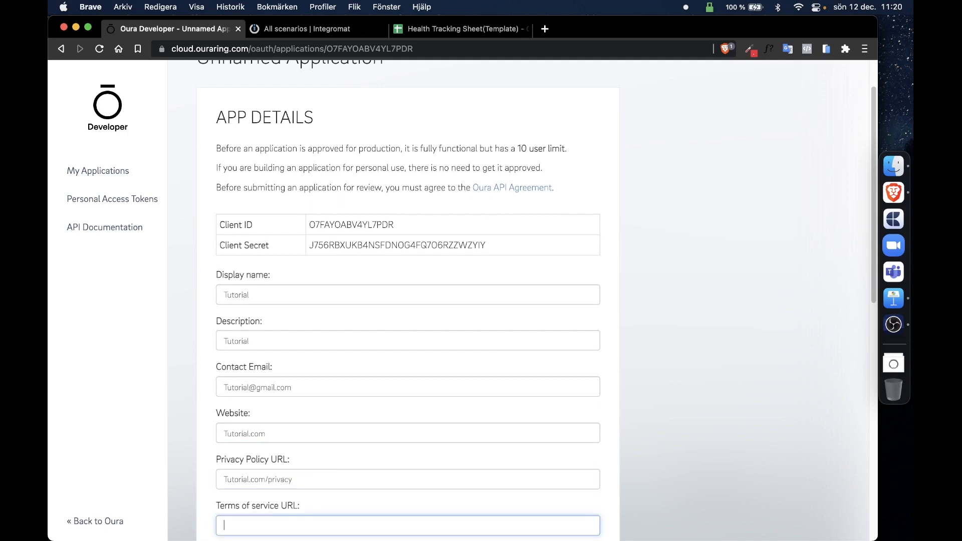
key("super+v")
scroll(361, 496, "down", 5)
type("/")
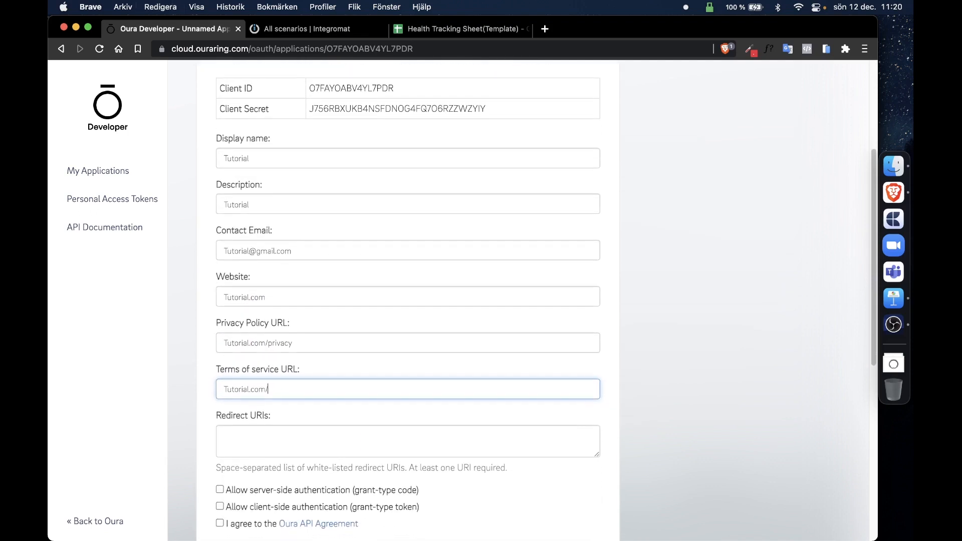
type("terms")
key("Tab")
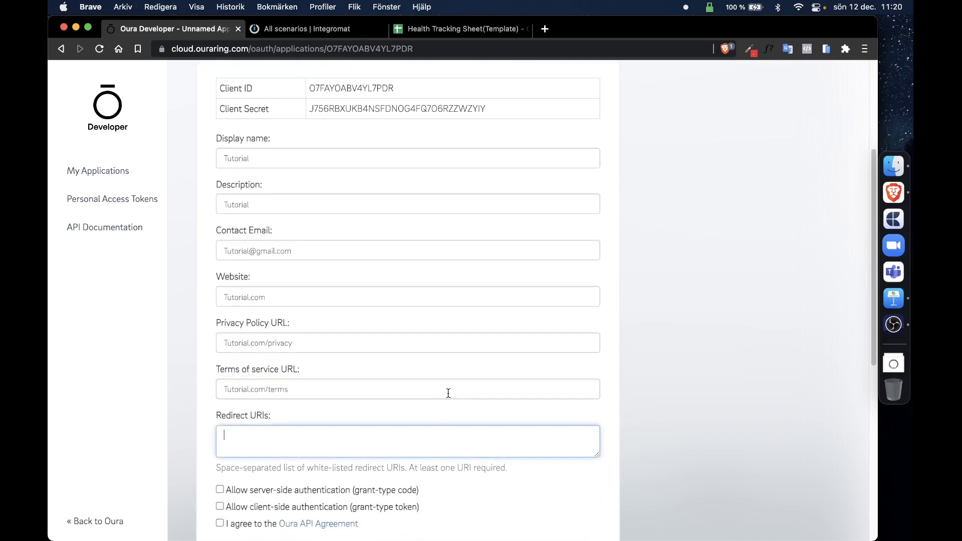
scroll(446, 391, "down", 2)
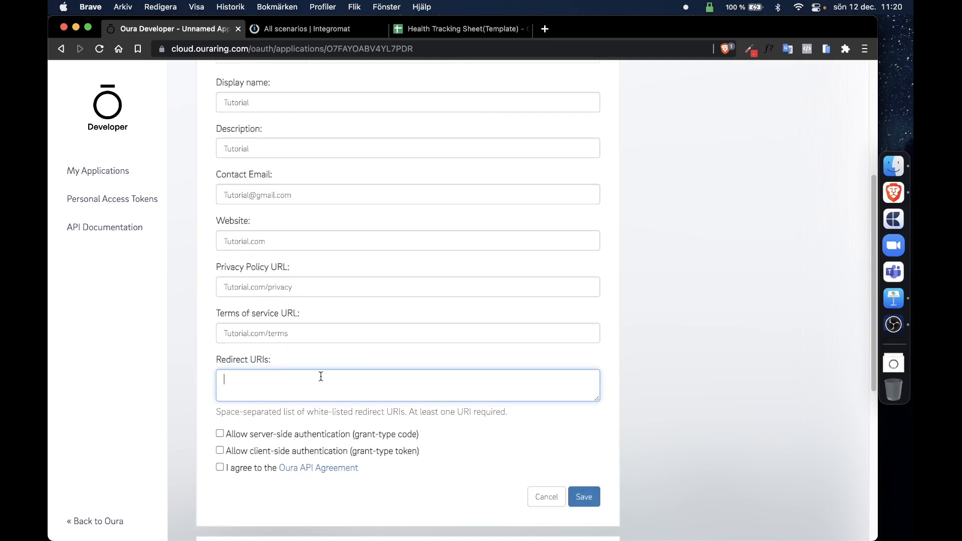
left_click(469, 33)
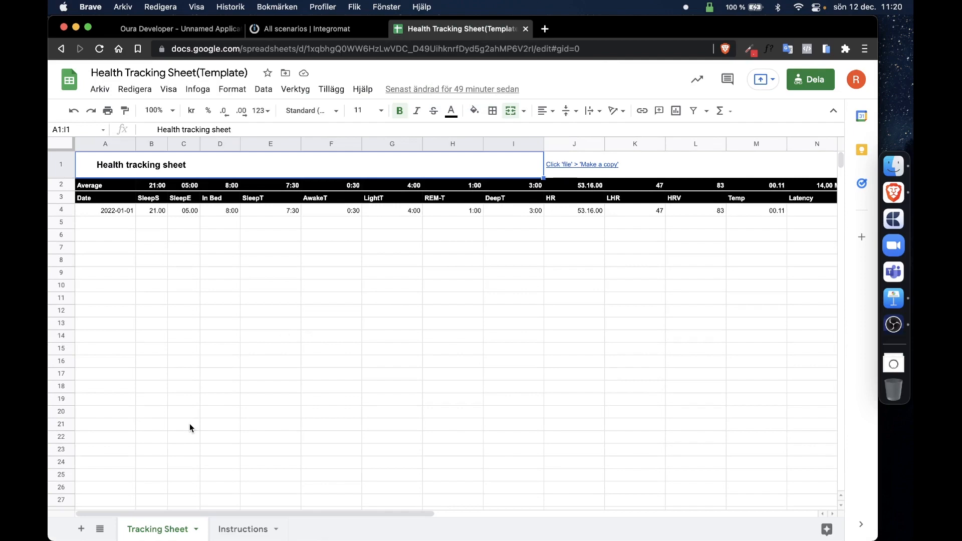
left_click(232, 527)
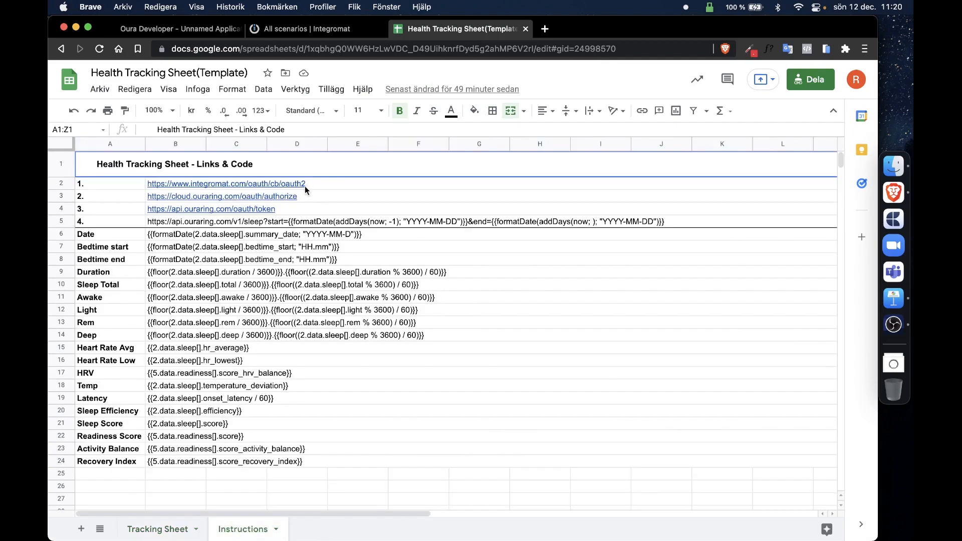
left_click(305, 186)
key("ctrl+c")
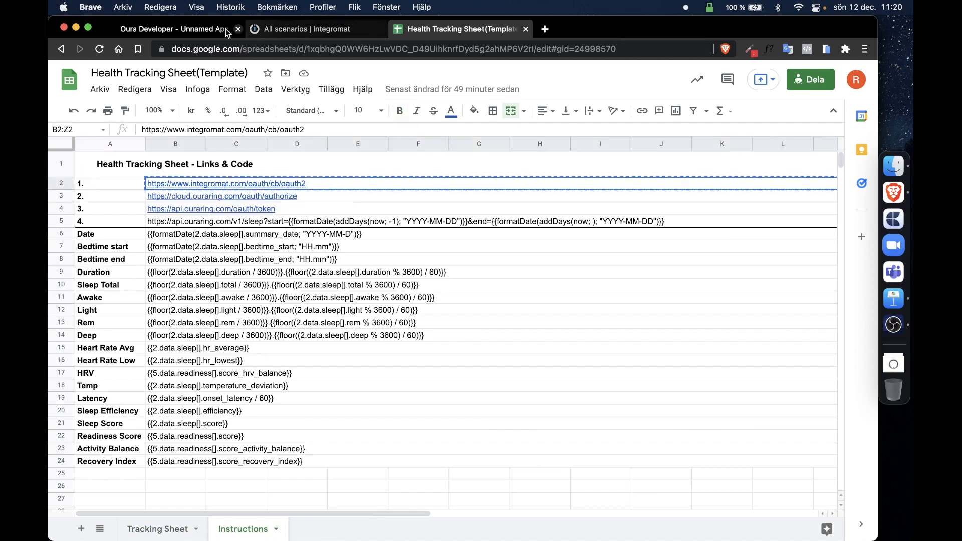
left_click(191, 30)
scroll(371, 385, "down", 2)
key("super+v")
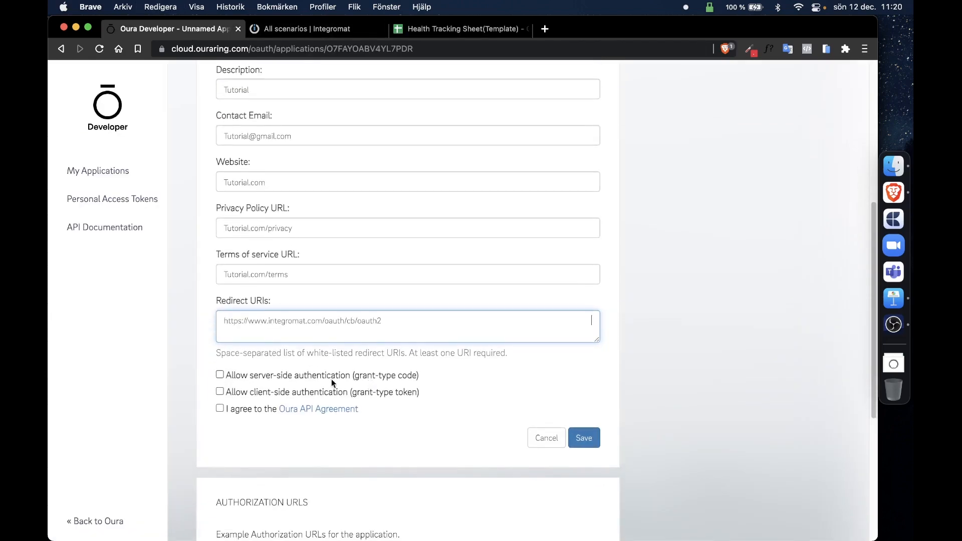
- Allow server-side and client-side authentication, accept the Oura API Agreement, and save the application
scroll(332, 378, "down", 1)
left_click(220, 352)
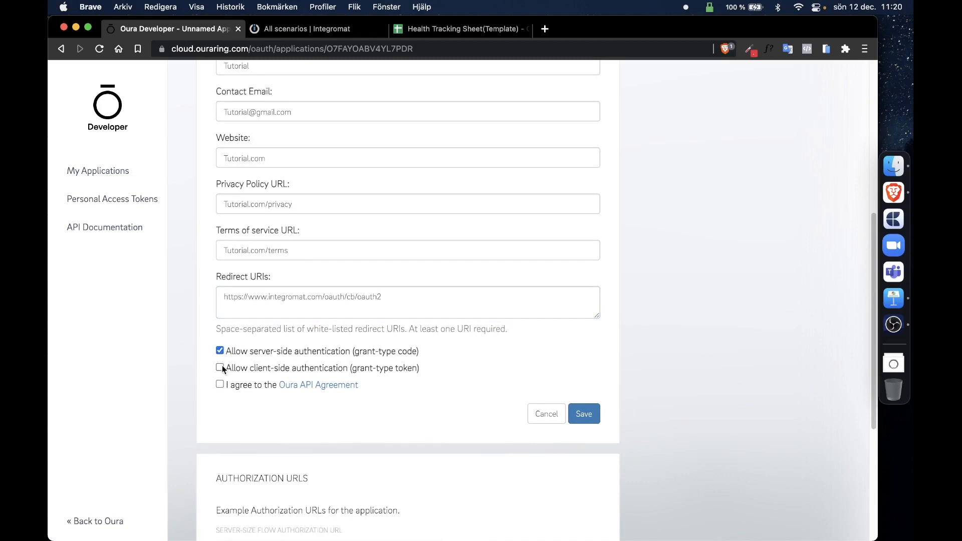
left_click(221, 367)
left_click(219, 385)
scroll(449, 407, "down", 1)
scroll(449, 411, "down", 2)
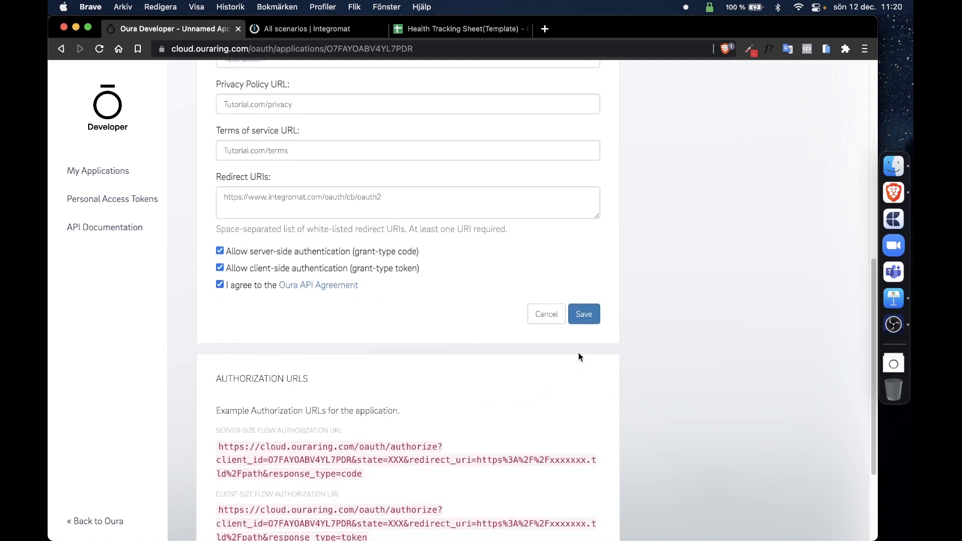
left_click(584, 315)
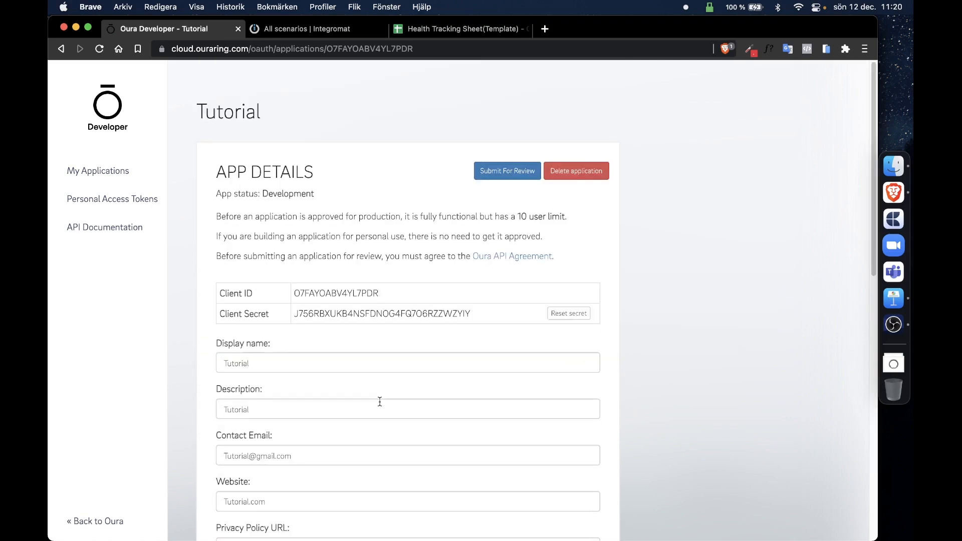
- Switch to Integromat and create a new scenario starting with an HTTP "Make an OAuth 2.0 request" module
left_click(334, 31)
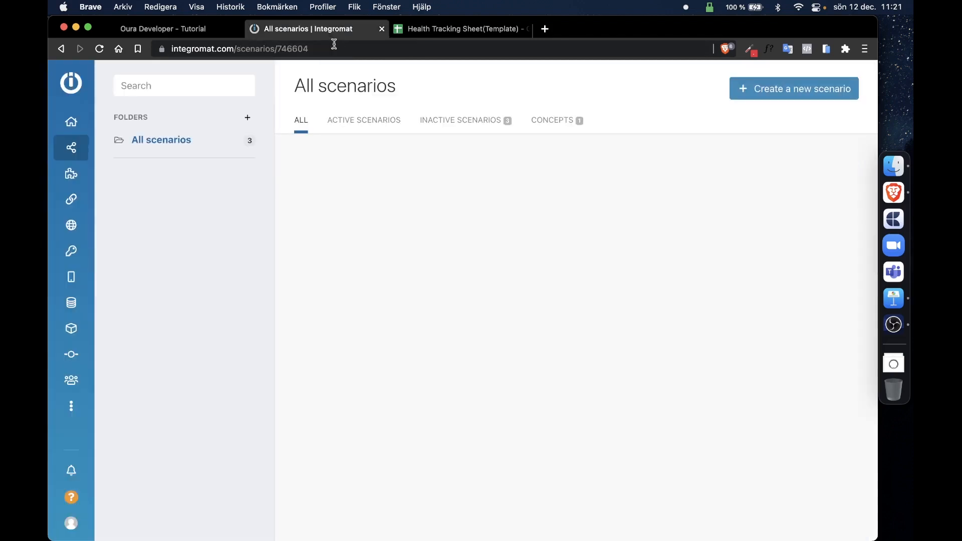
left_click(762, 99)
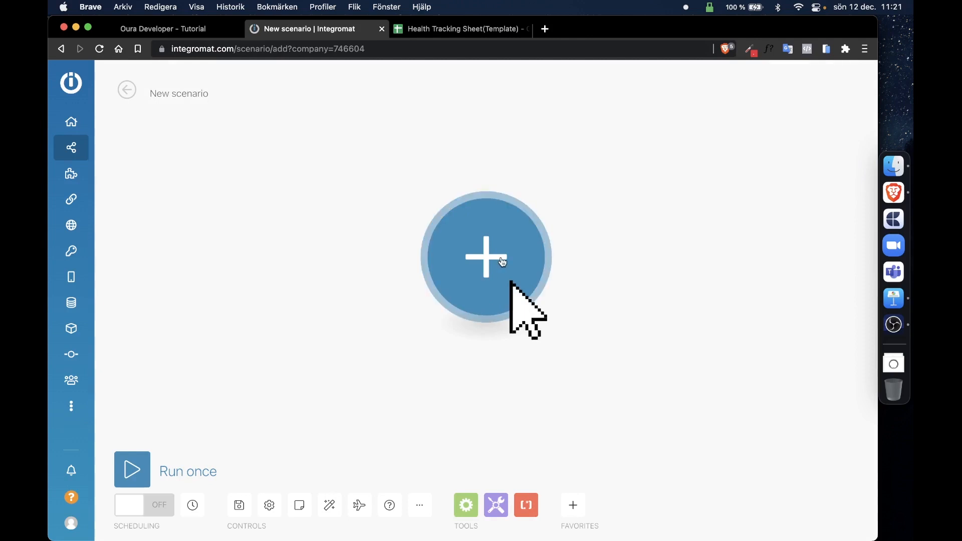
left_click(515, 310)
type("http")
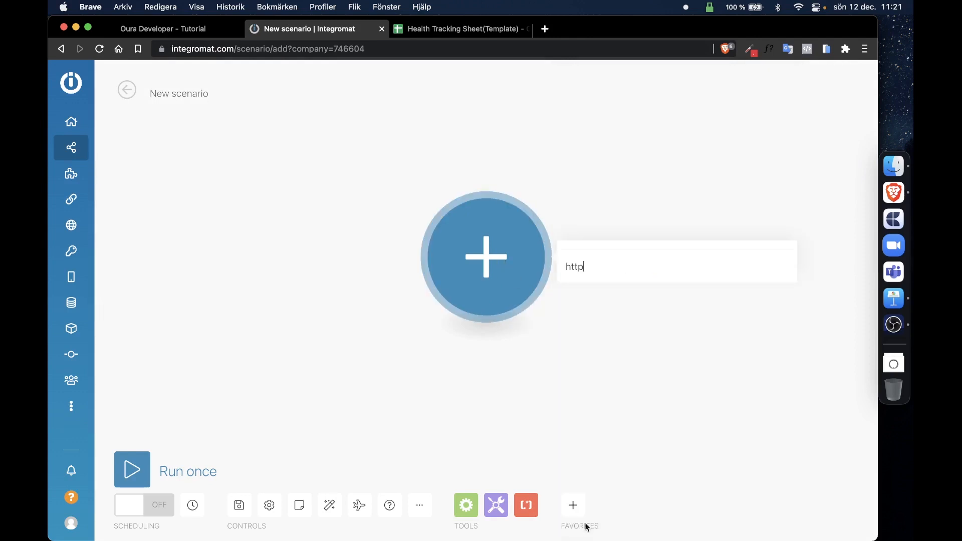
left_click(593, 255)
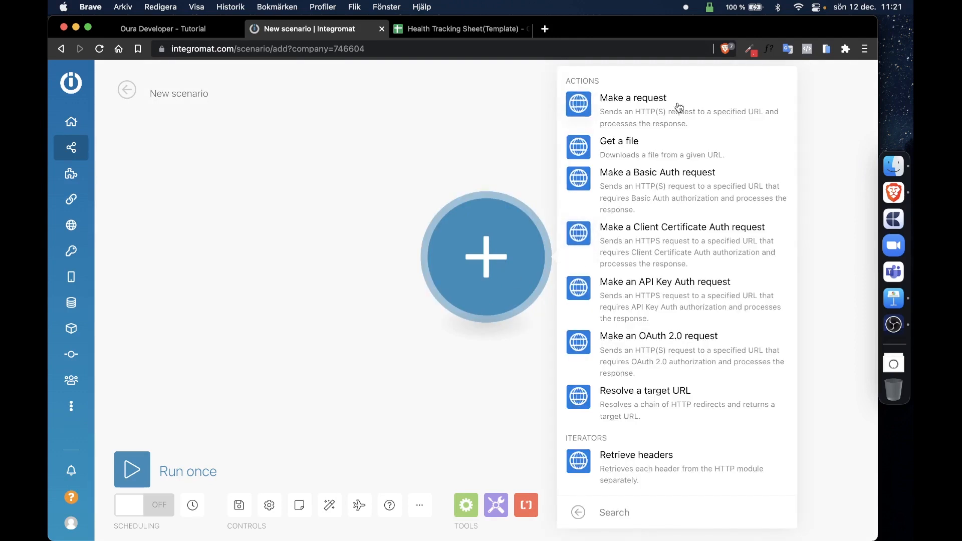
left_click(680, 344)
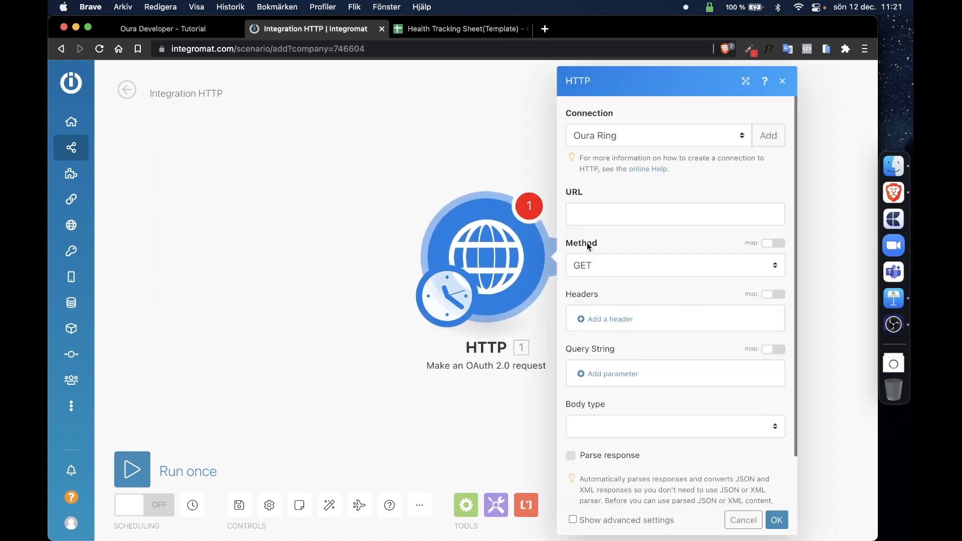
- Start a new connection for the HTTP module and name it Tutorial Oura ring
left_click(769, 135)
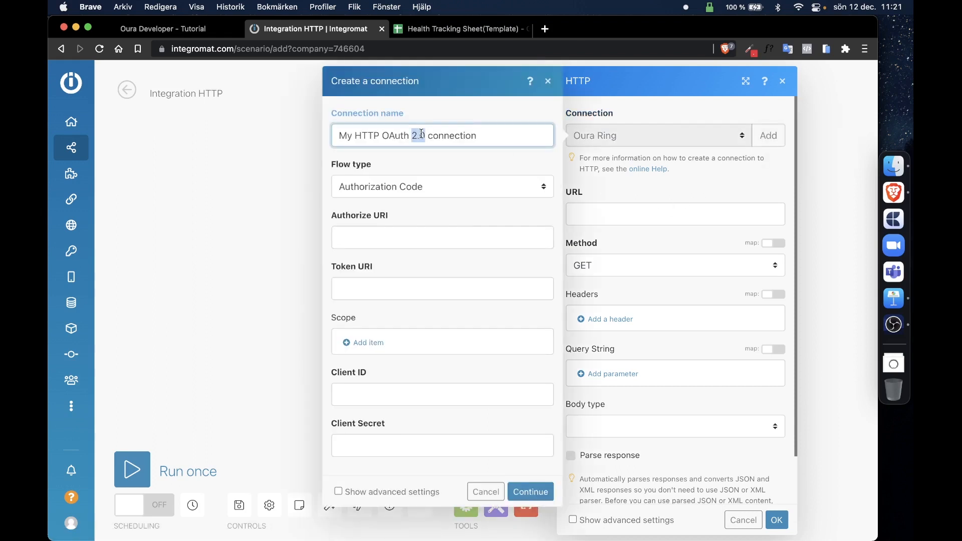
triple_click(422, 134)
type("Tutor")
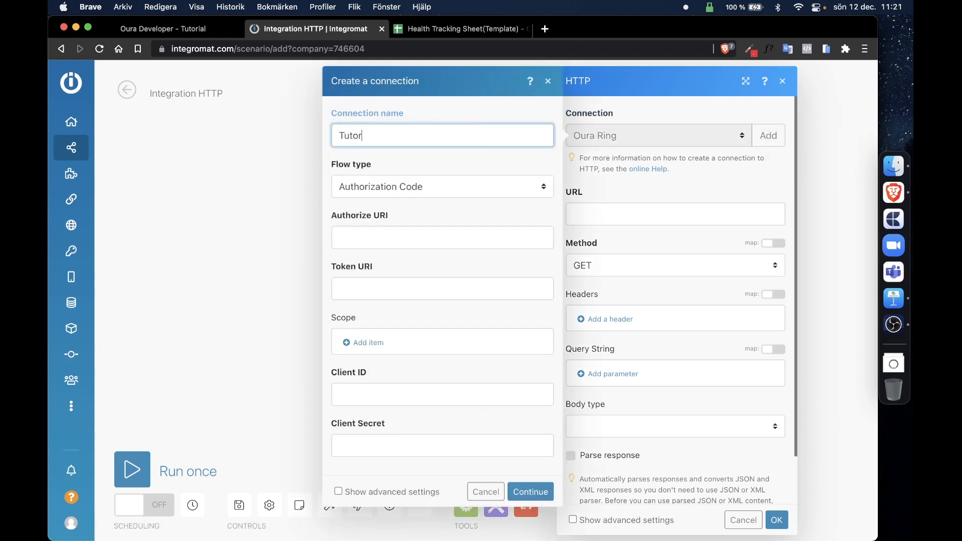
type("ial Oura ring")
key("Tab")
key("Tab")
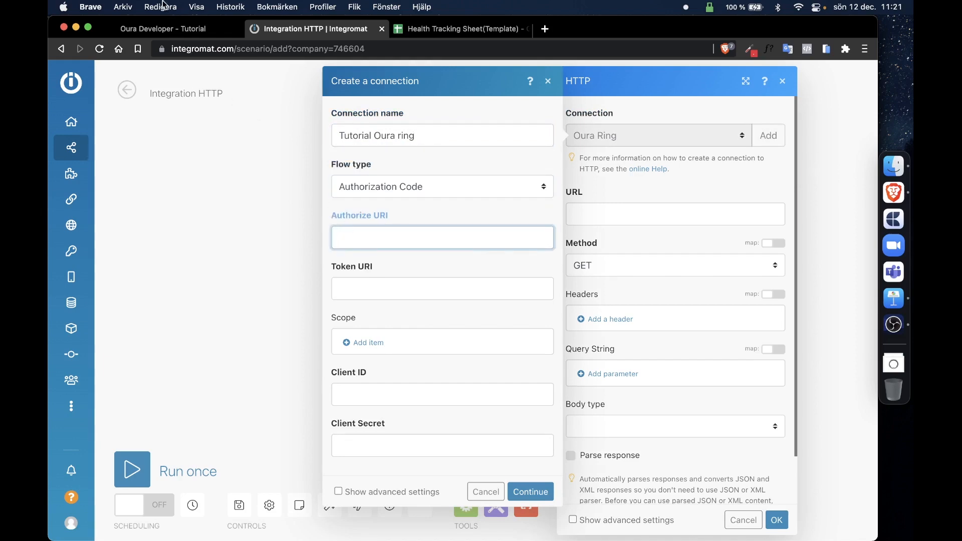
left_click(425, 29)
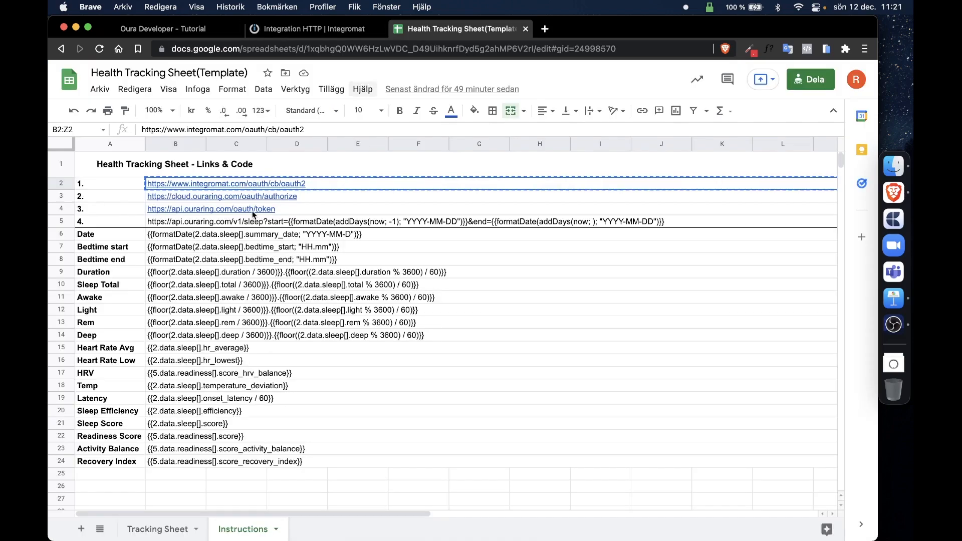
left_click(311, 198)
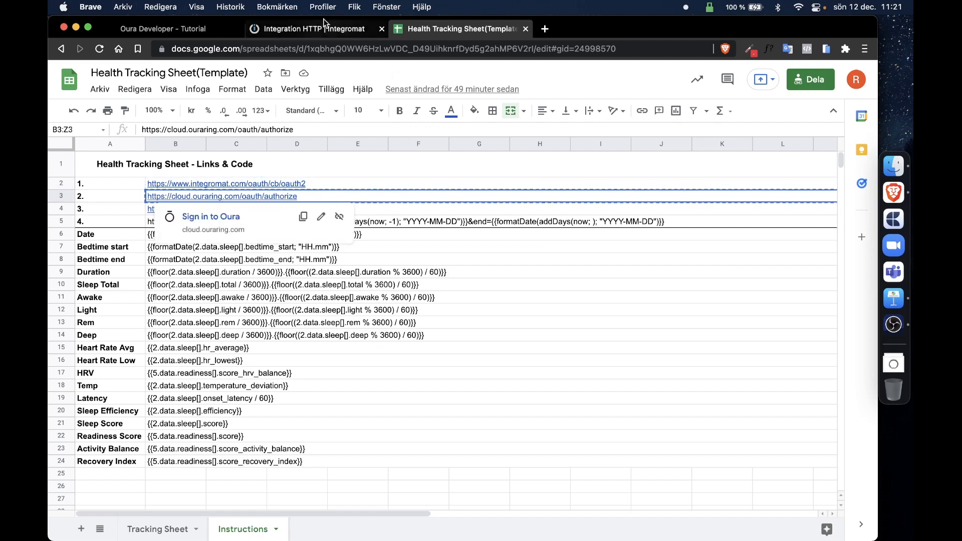
left_click(326, 30)
key("super+v")
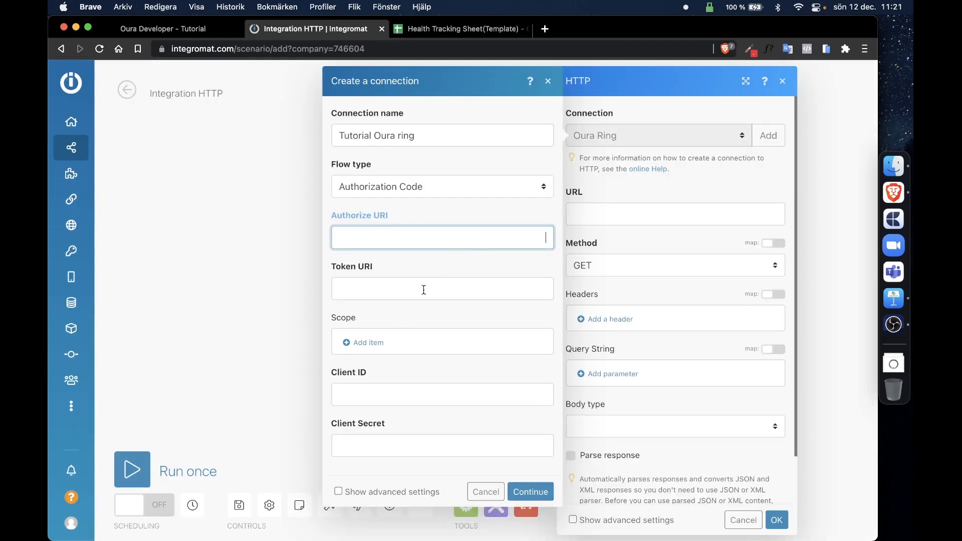
triple_click(413, 242)
key("super+v")
left_click(461, 28)
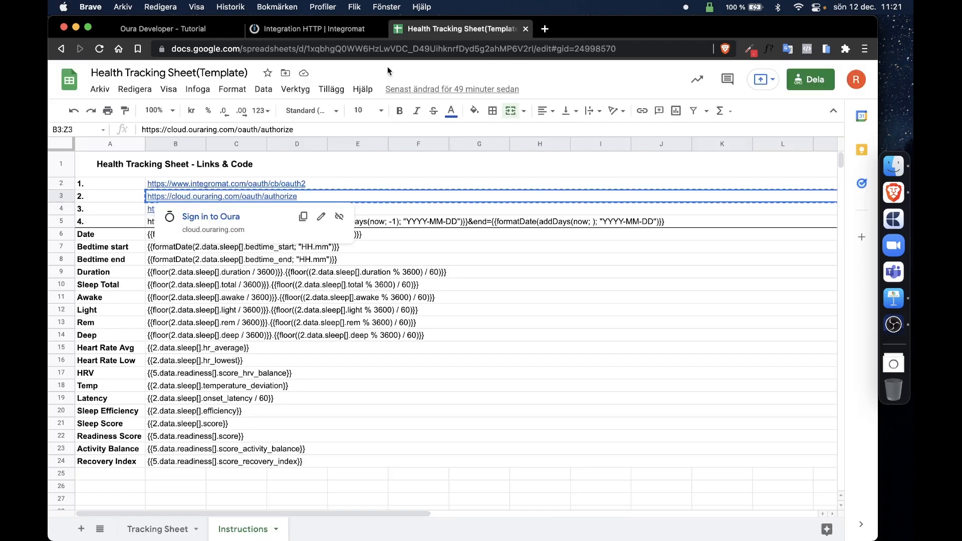
left_click(337, 183)
left_click(364, 197)
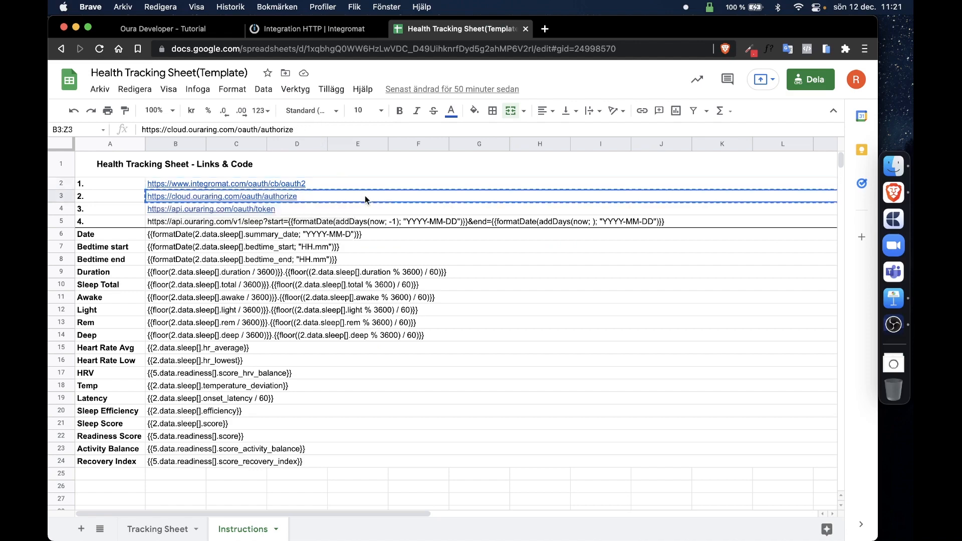
left_click(321, 28)
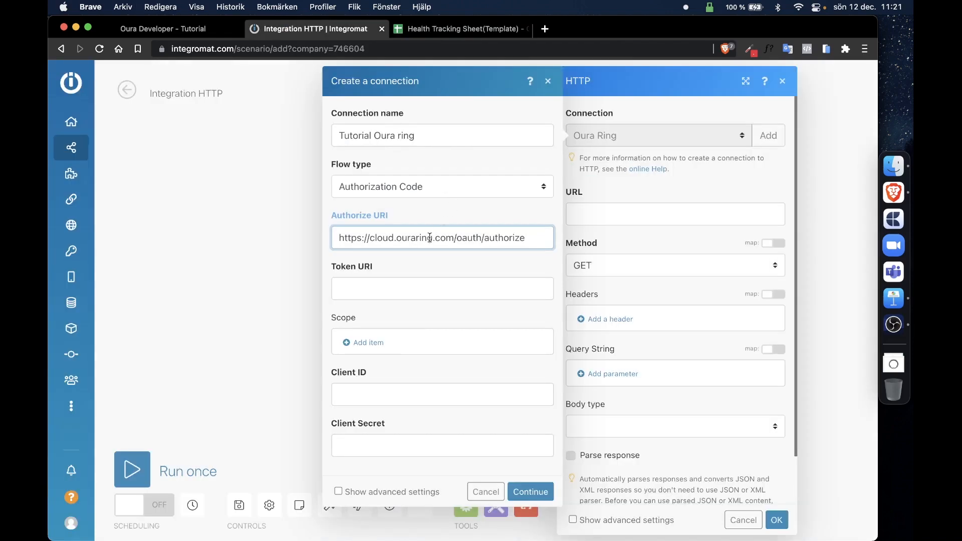
left_click(427, 284)
left_click(436, 30)
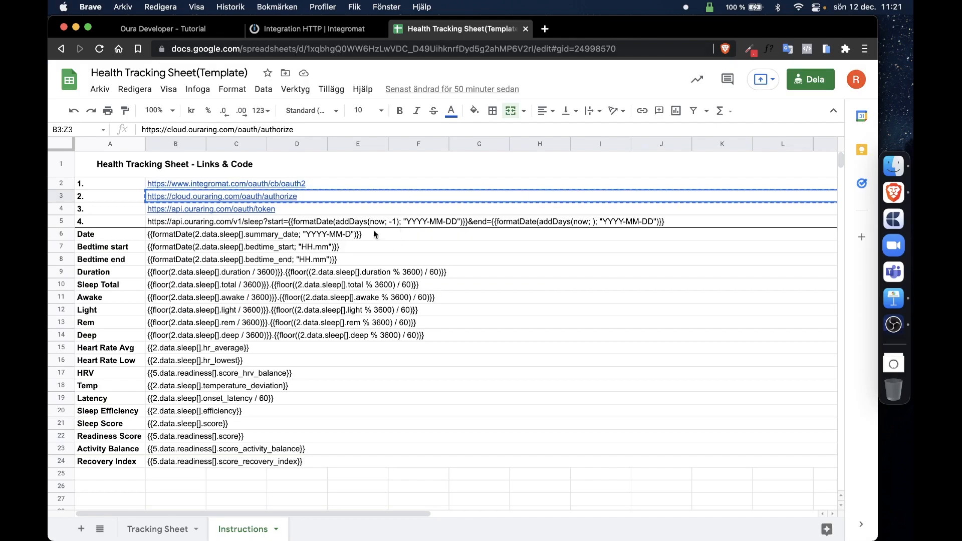
left_click(320, 209)
key("ctrl+c")
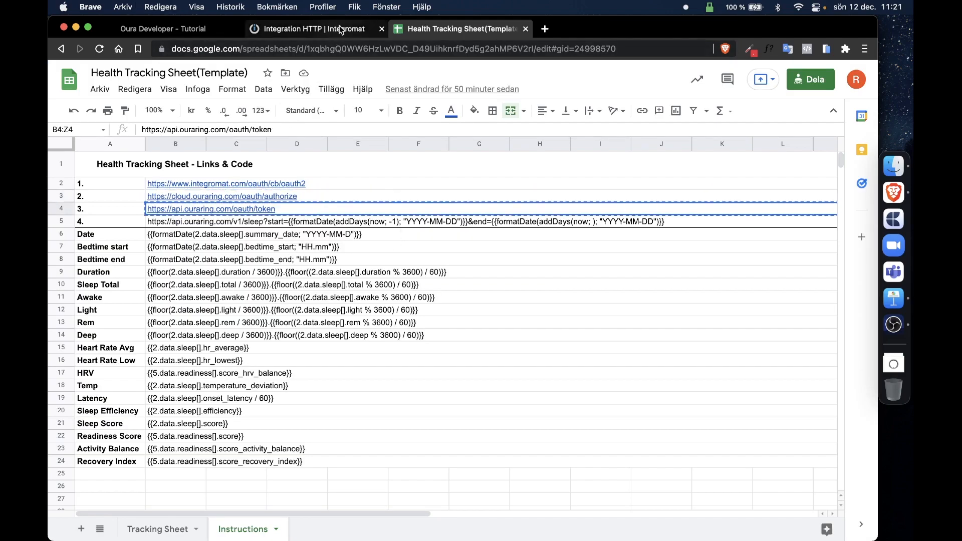
left_click(340, 30)
left_click(446, 295)
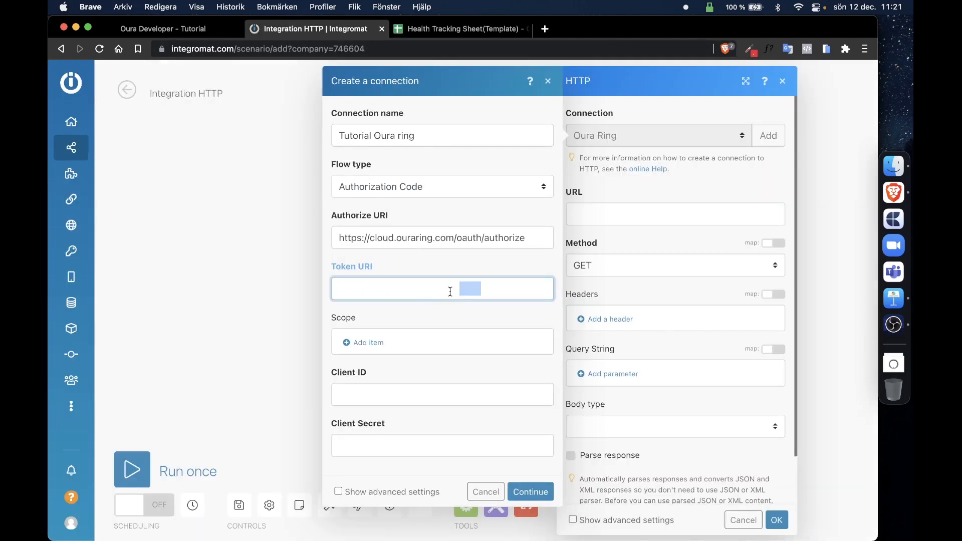
key("super+v")
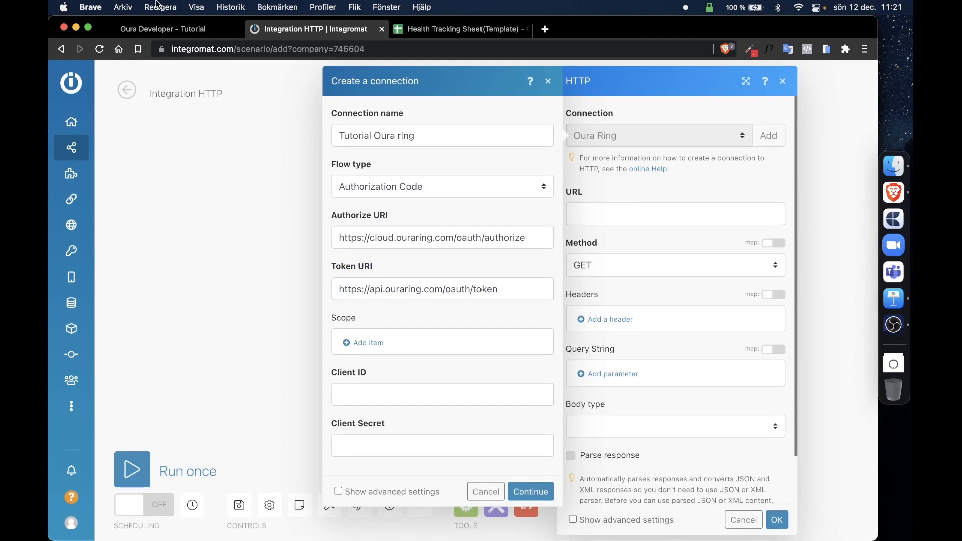
- Copy the Client ID from the Oura application's details page into the Integromat connection's Client ID
left_click(161, 28)
scroll(341, 321, "down", 5)
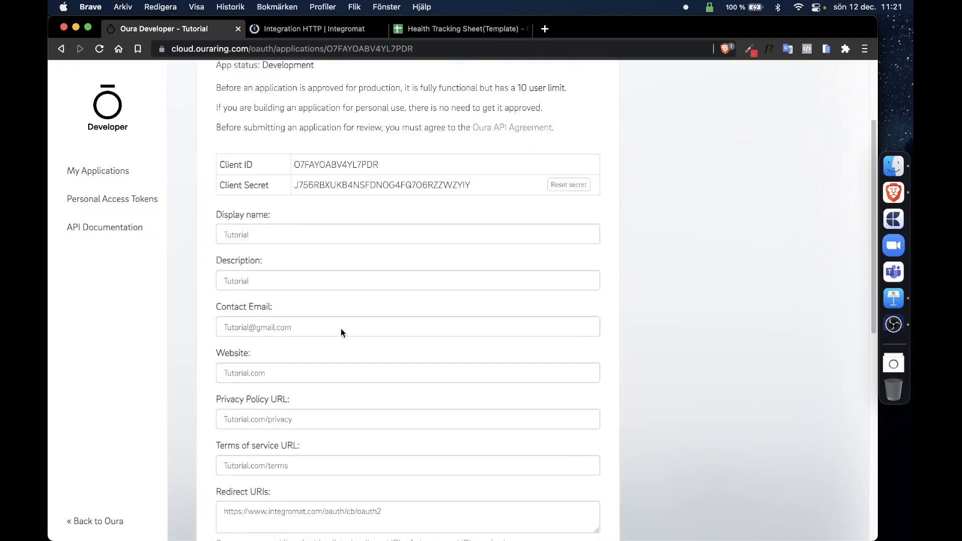
scroll(341, 329, "down", 5)
scroll(361, 444, "up", 10)
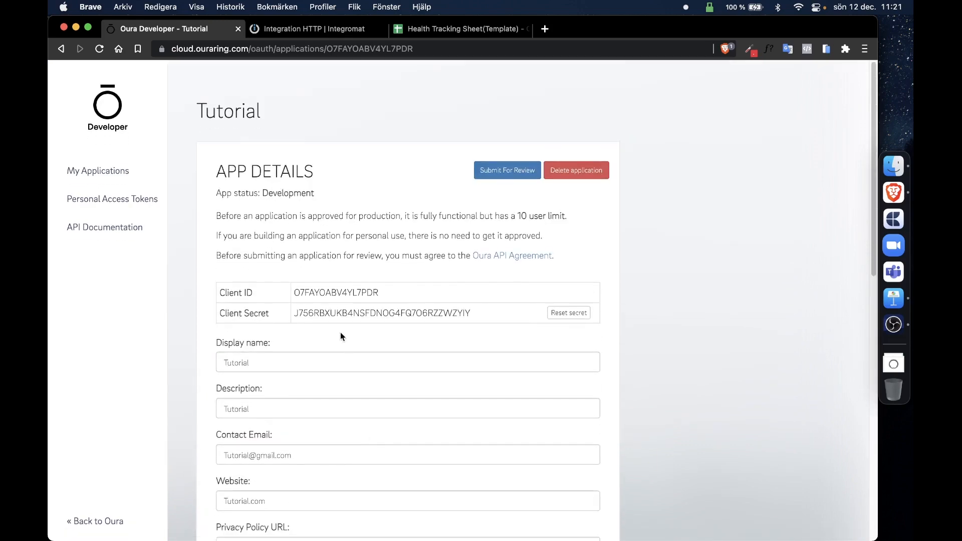
double_click(336, 293)
left_click(305, 28)
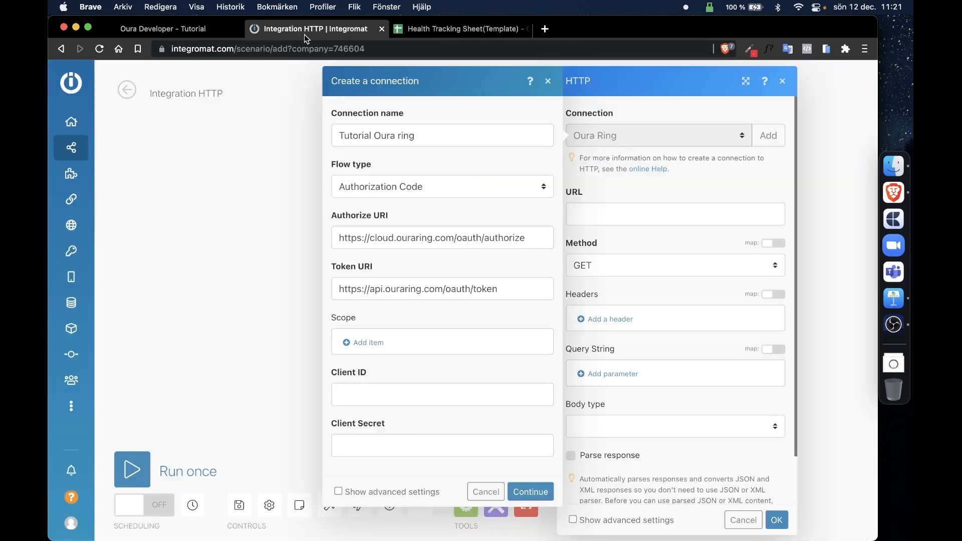
left_click(379, 394)
key("super+v")
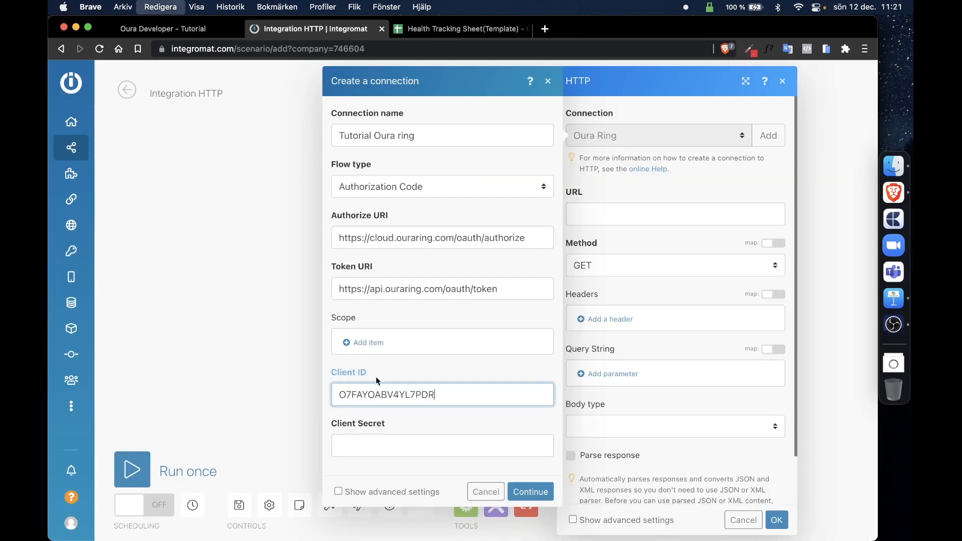
- Copy the Oura application's Client Secret into the connection's Client Secret, and authorize the connection by accepting all requested Oura data access
left_click(181, 31)
double_click(371, 313)
key("super+c")
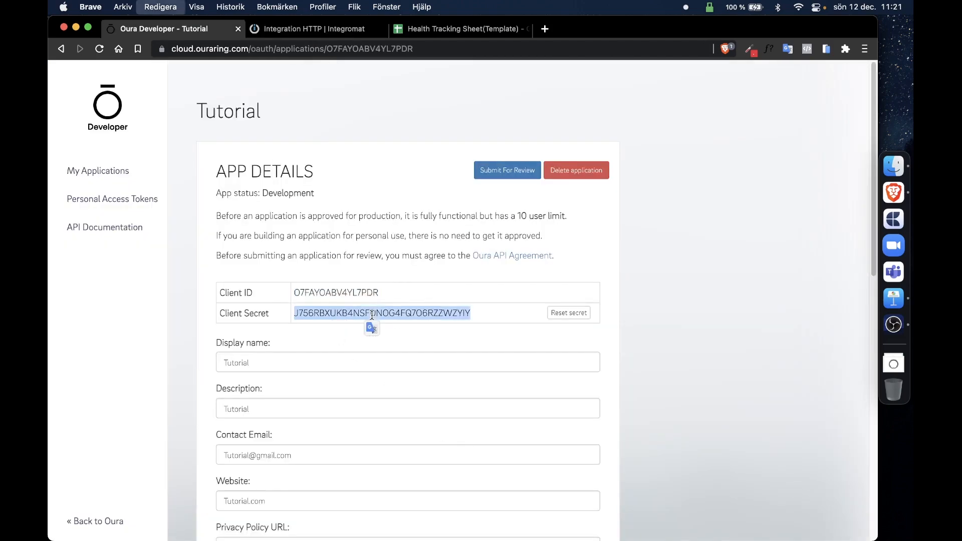
left_click(289, 29)
left_click(441, 444)
key("super+v")
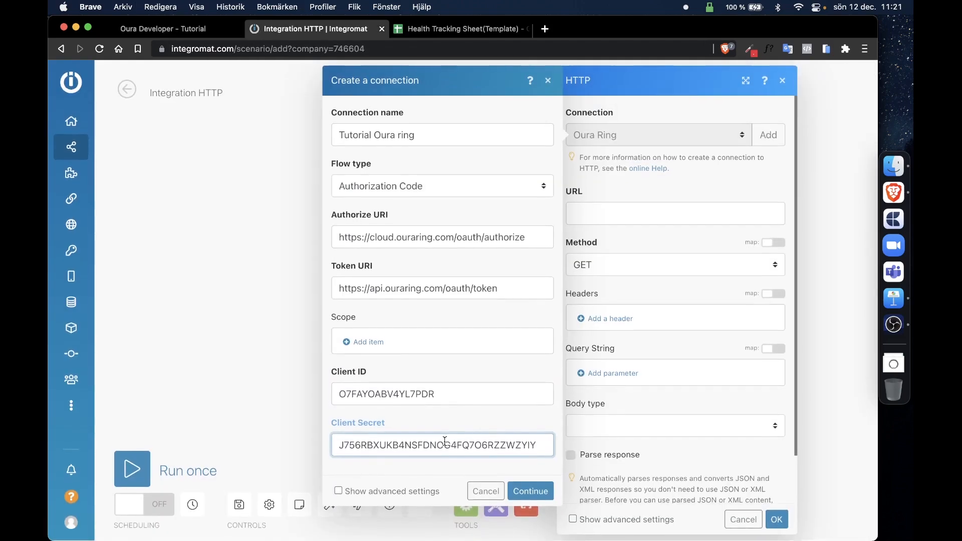
left_click(530, 491)
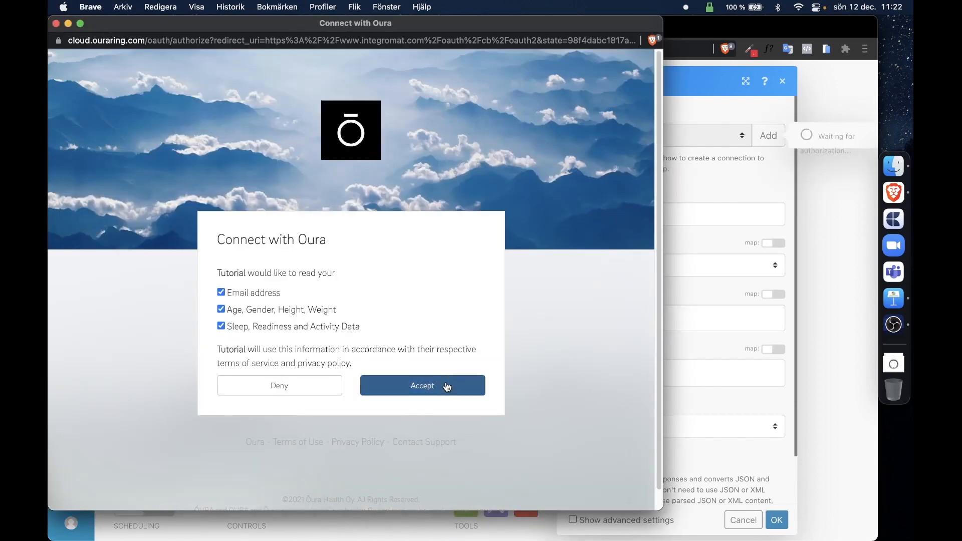
left_click(446, 387)
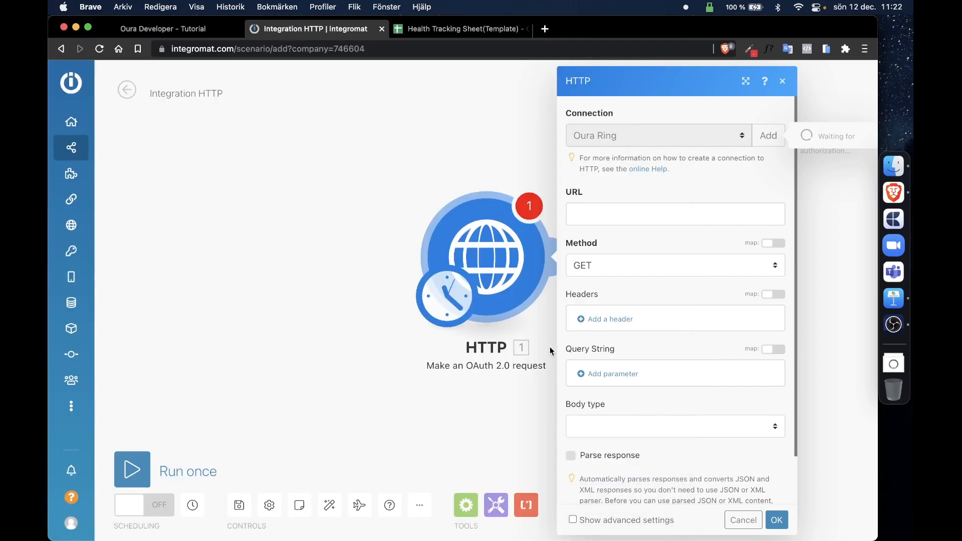
left_click(633, 210)
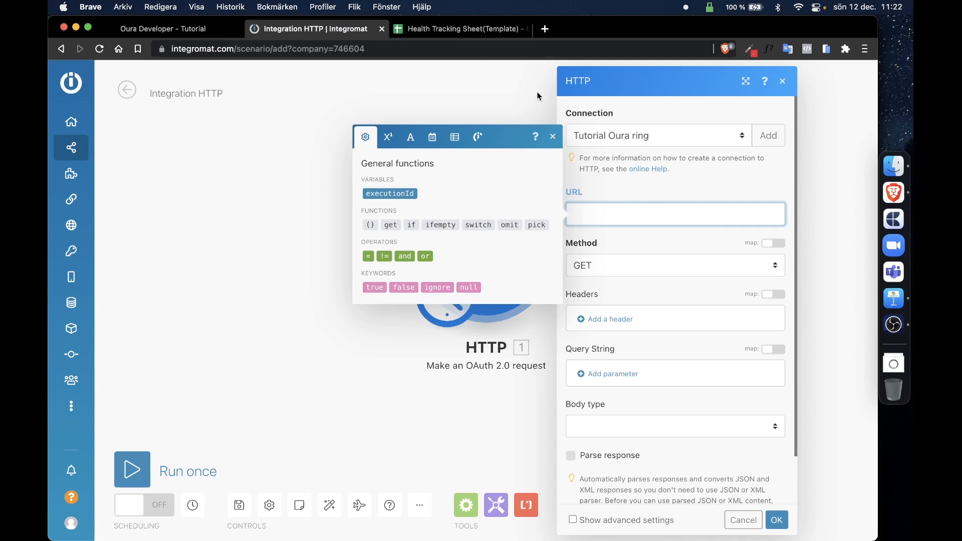
left_click(479, 33)
left_click(395, 222)
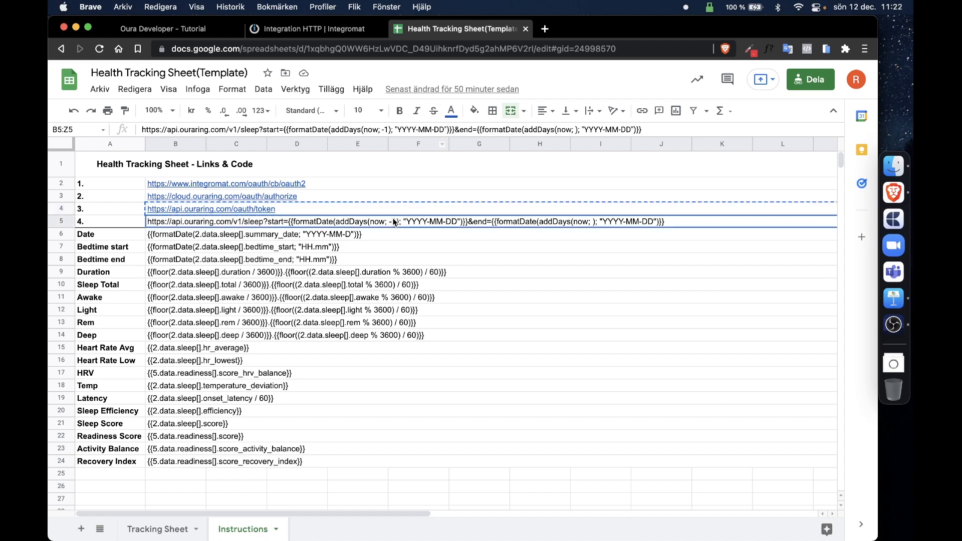
key("super+c")
left_click(339, 33)
key("super+v")
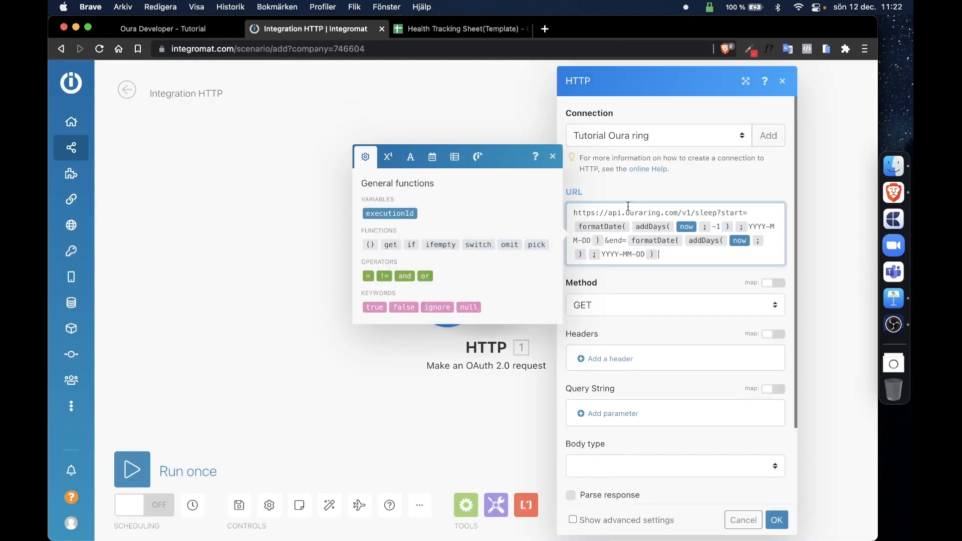
left_click(666, 195)
- Switch to the Oura developer site and look through the Sleep example data and fields in the API documentation
left_click(147, 31)
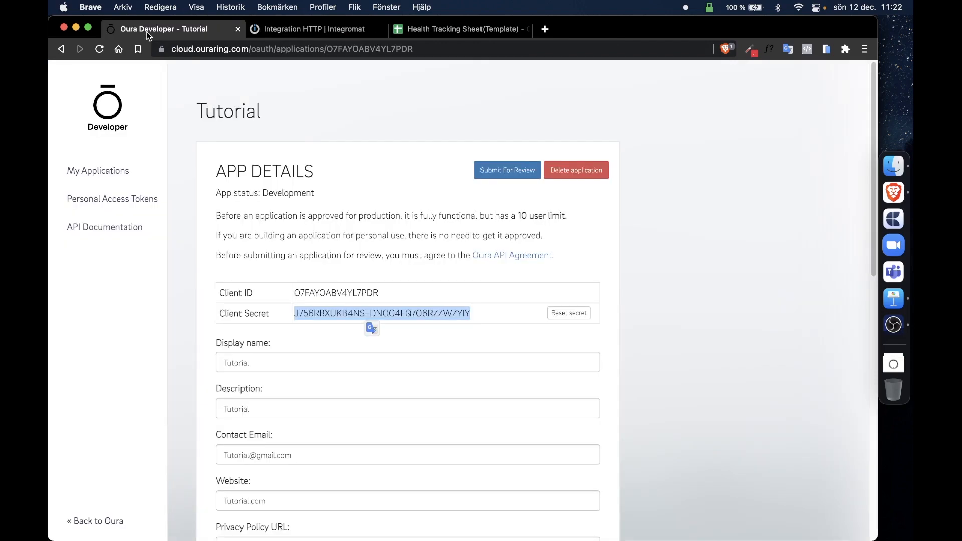
left_click(118, 228)
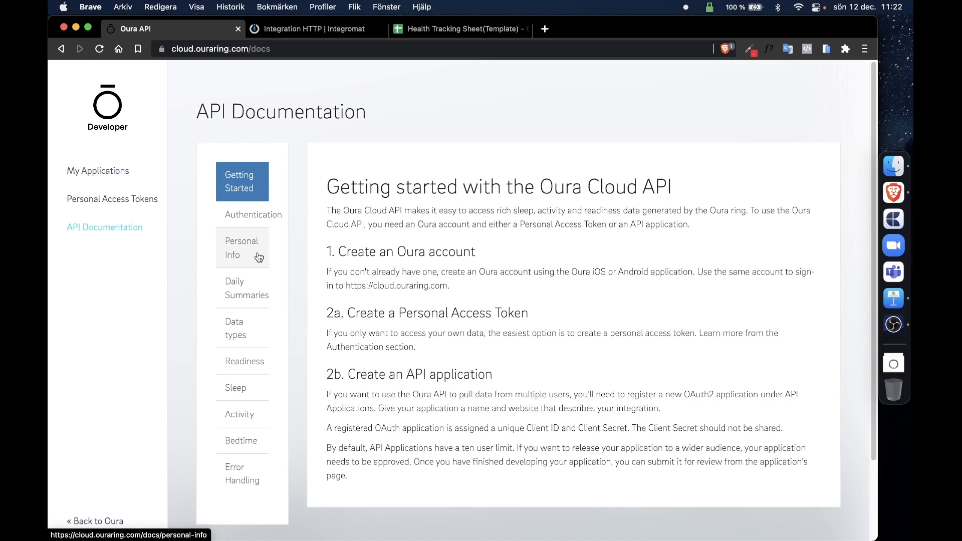
left_click(250, 393)
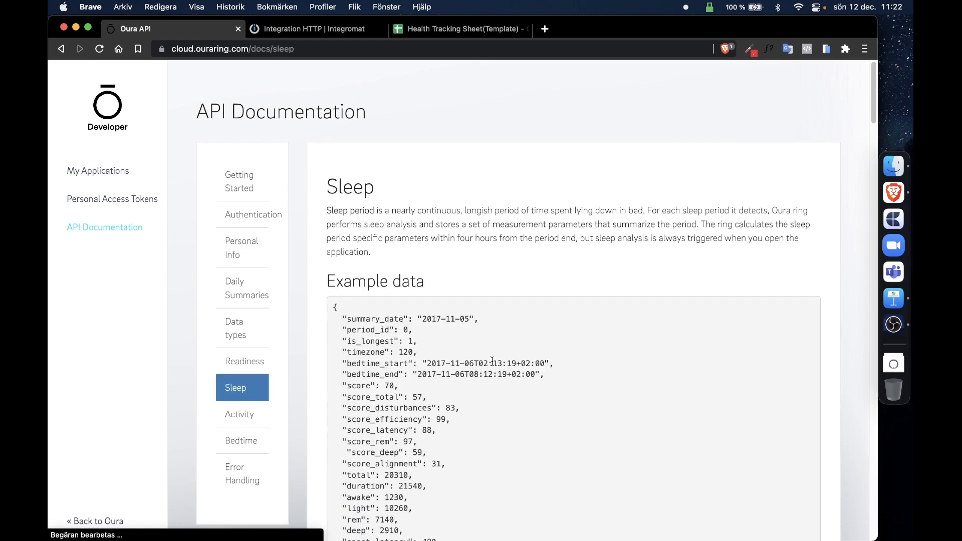
scroll(491, 361, "down", 10)
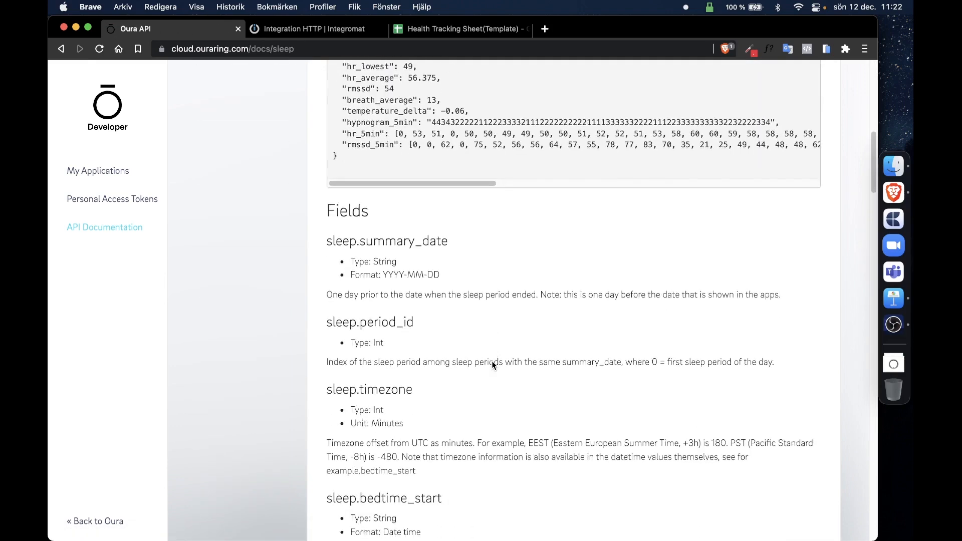
scroll(491, 361, "down", 3)
scroll(492, 361, "up", 15)
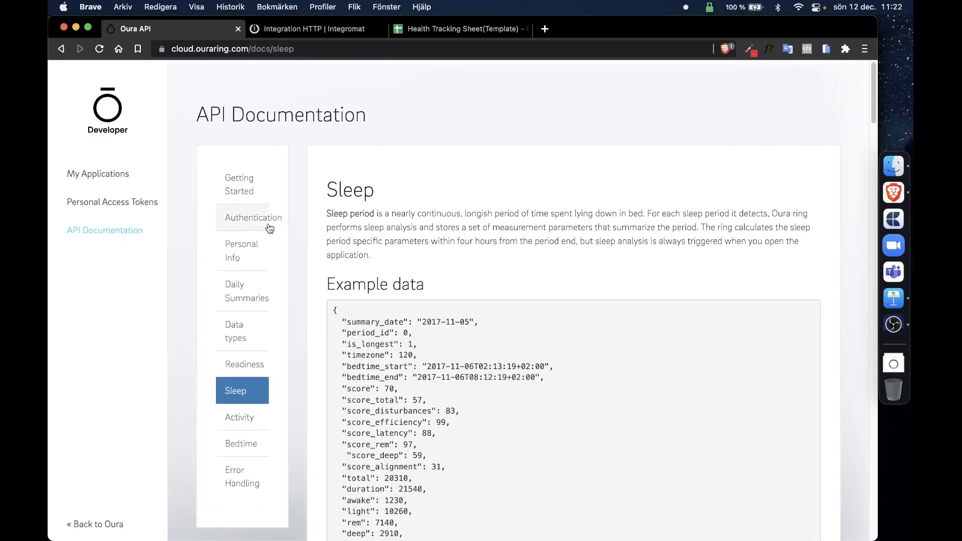
- Read the Authentication section of the Oura API documentation and look through the Readiness example data and fields
left_click(253, 220)
scroll(380, 256, "down", 6)
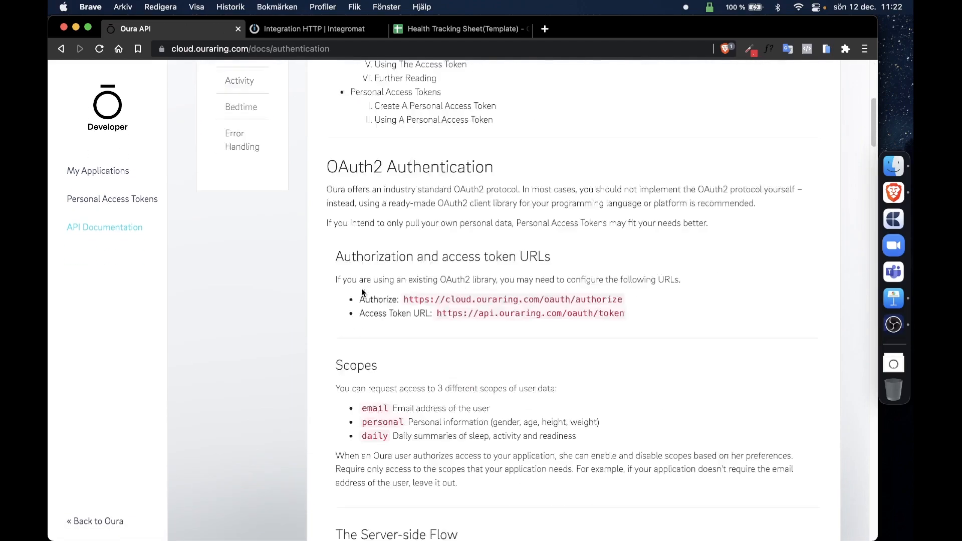
scroll(362, 291, "down", 12)
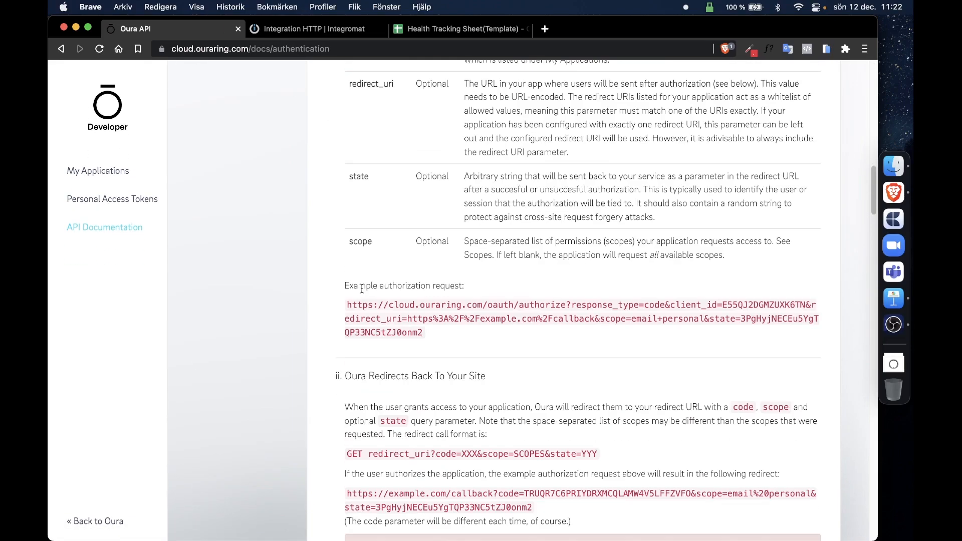
scroll(361, 290, "down", 7)
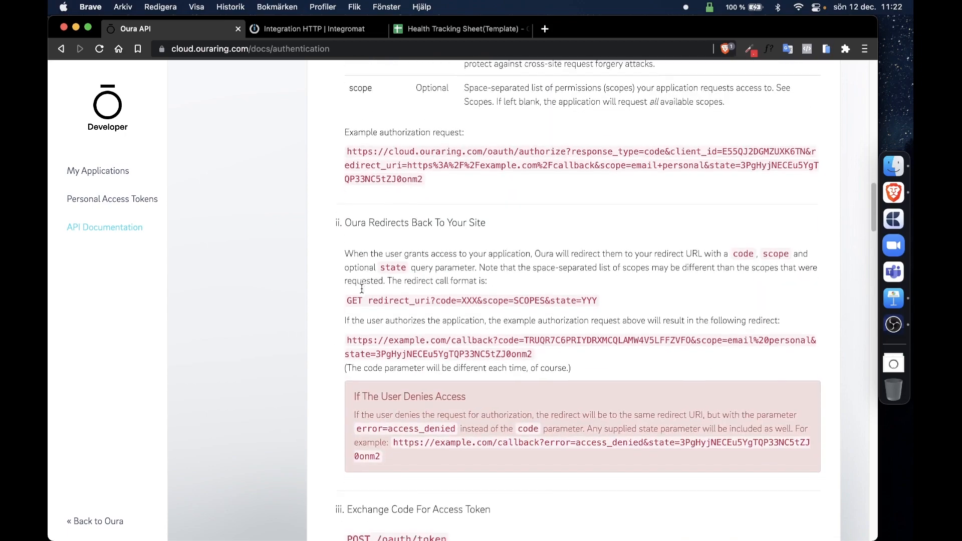
scroll(362, 288, "down", 5)
scroll(301, 282, "up", 20)
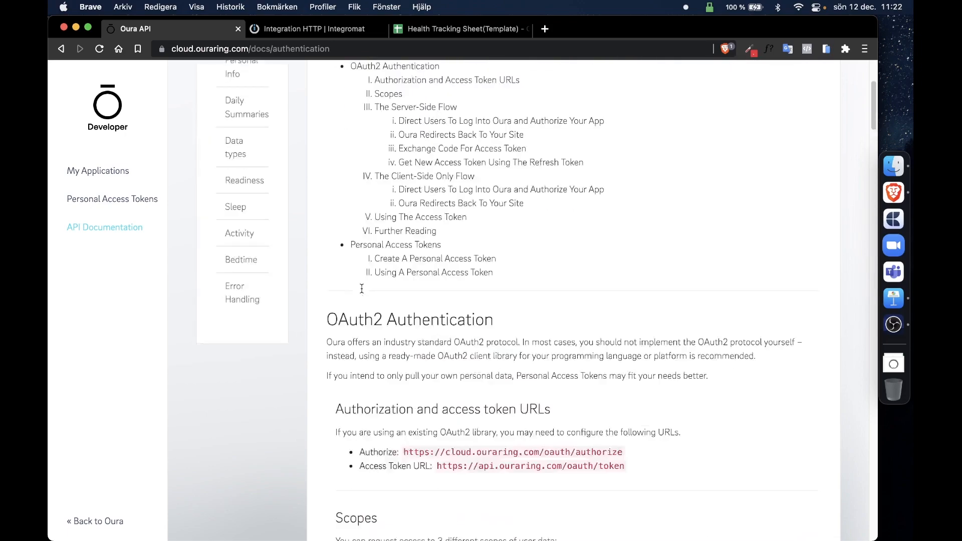
left_click(245, 363)
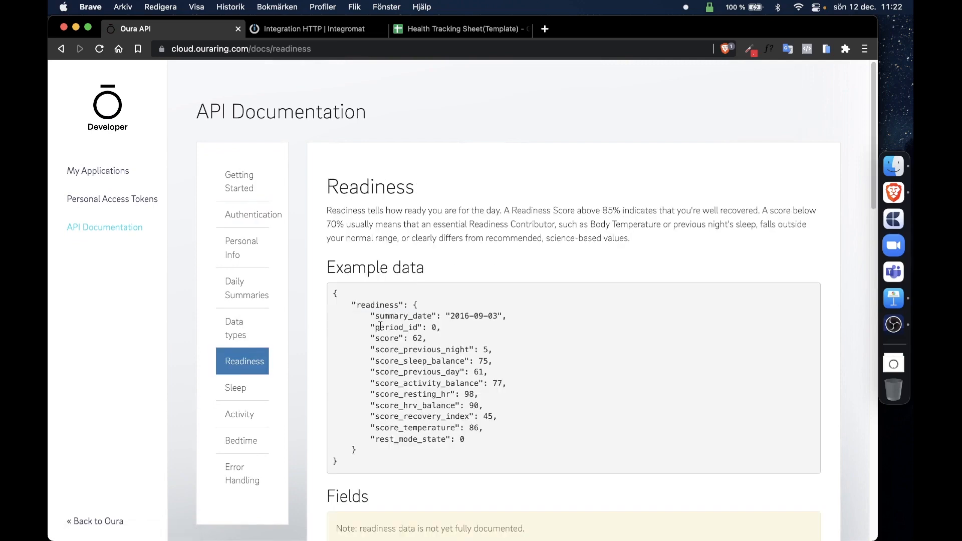
scroll(442, 337, "down", 9)
scroll(442, 338, "up", 9)
- Return to Integromat and examine the start and end date functions in the HTTP request URL
left_click(325, 29)
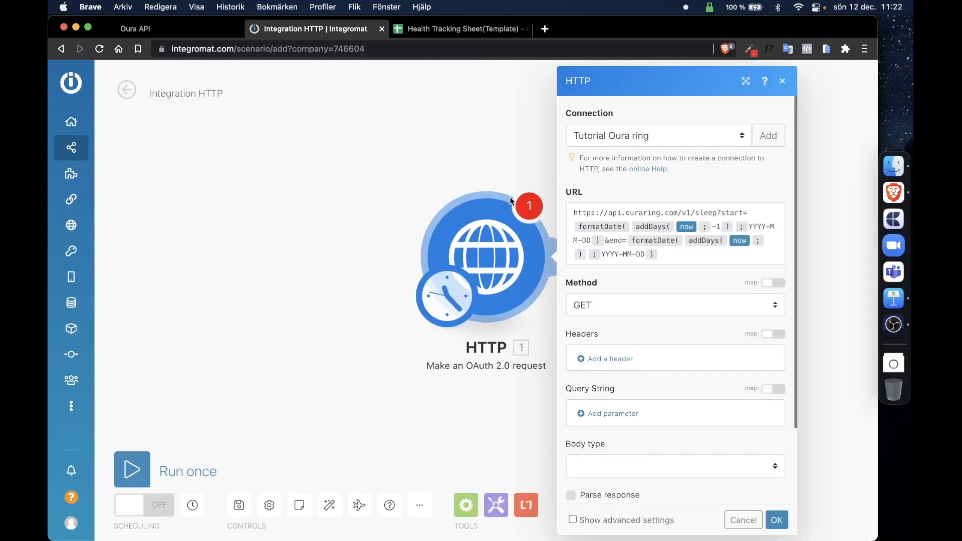
double_click(733, 213)
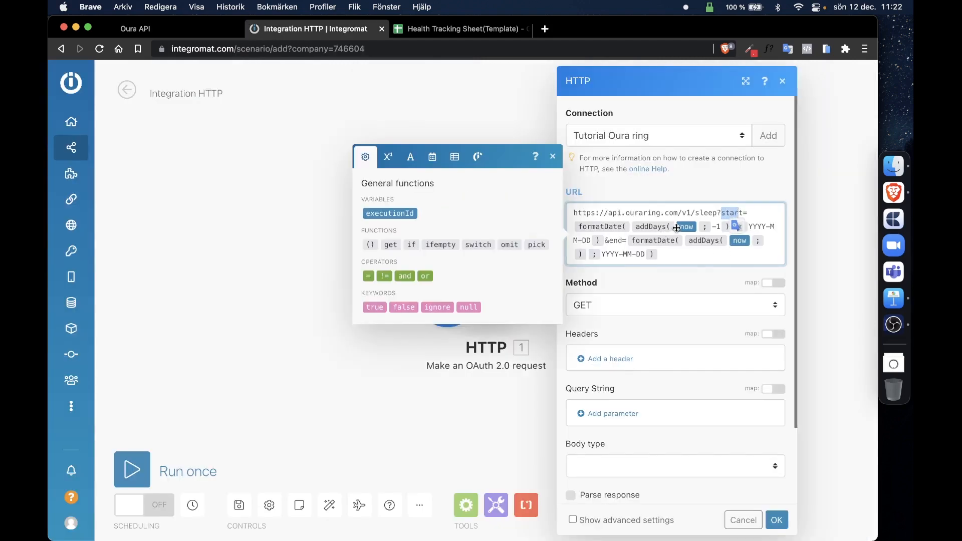
left_click(700, 252)
mouse_move(711, 246)
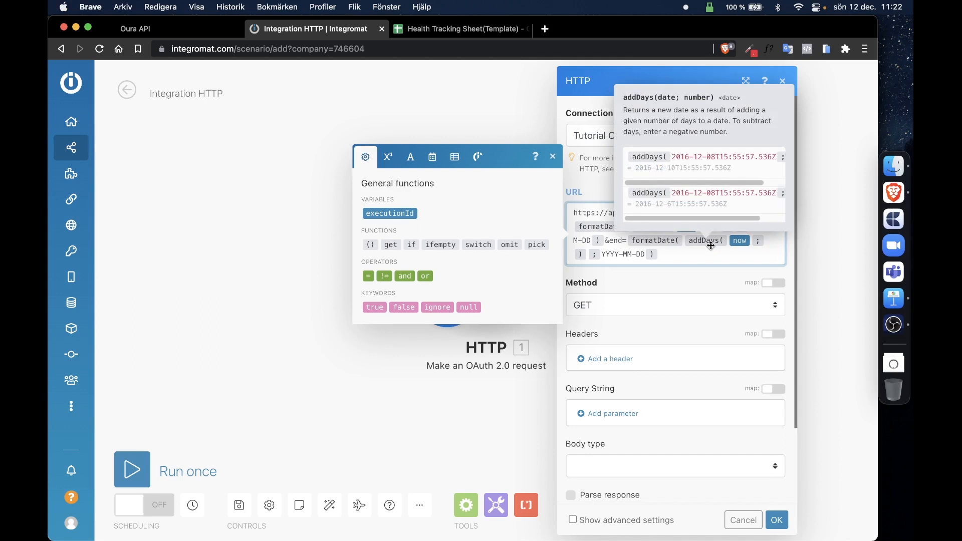
left_click(680, 286)
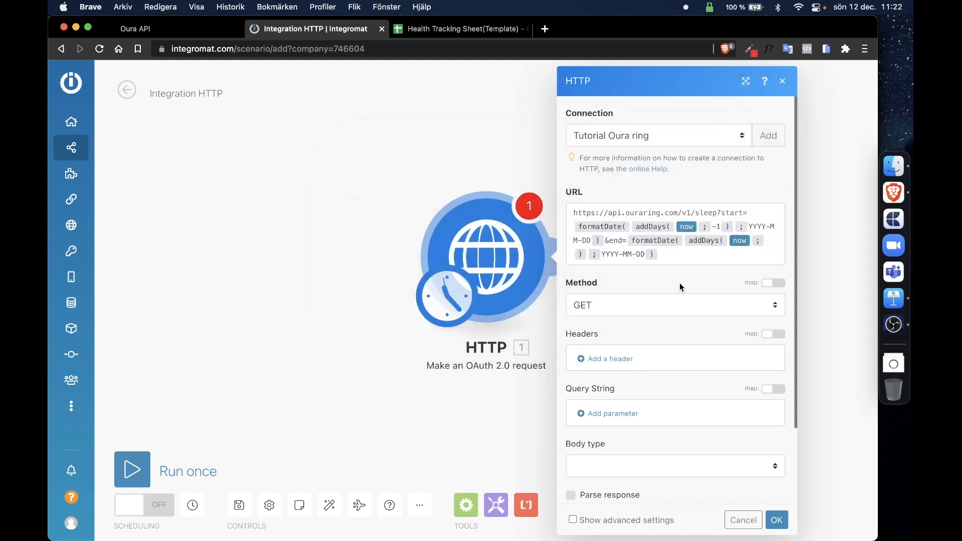
- Set the HTTP request's body type to Raw and its content type to JSON (application/json)
scroll(665, 400, "down", 3)
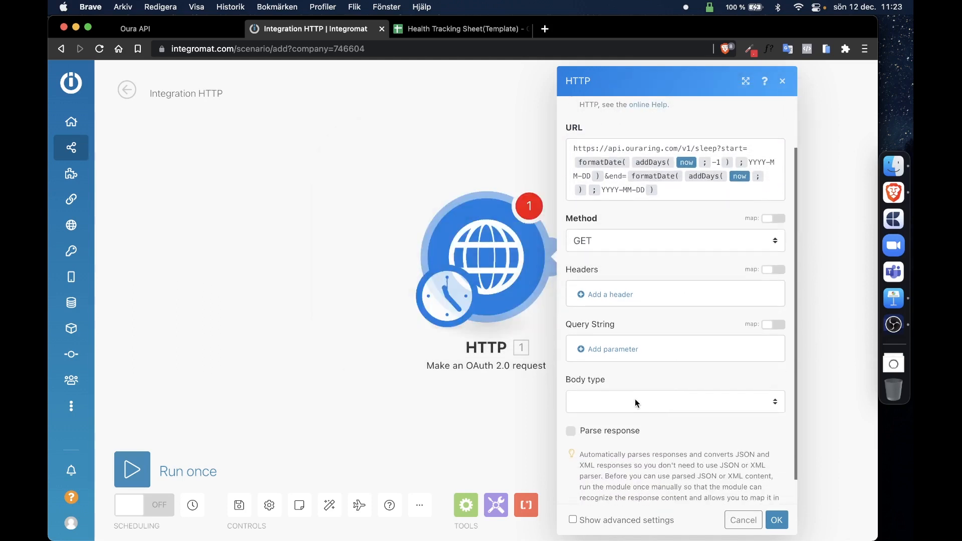
left_click(635, 399)
left_click(641, 417)
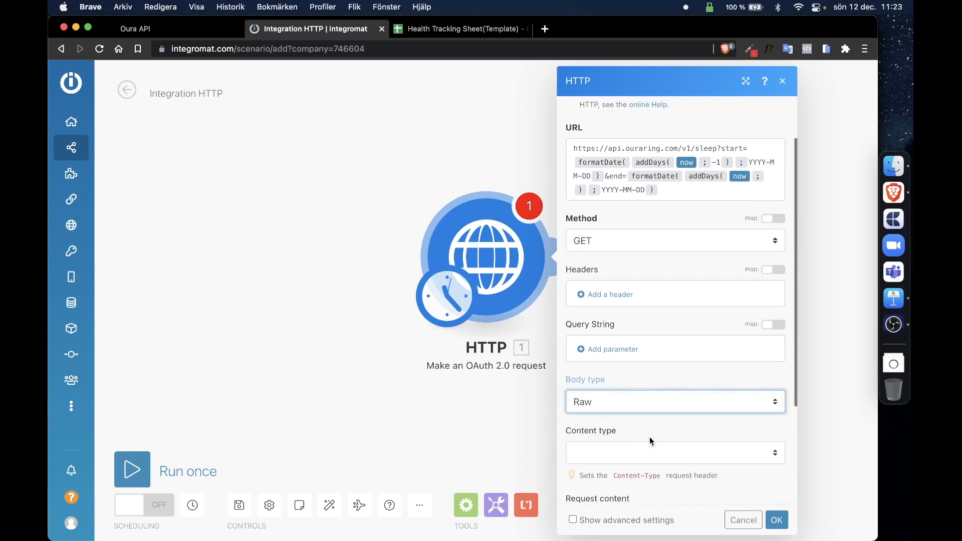
left_click(647, 452)
left_click(666, 484)
- Enable response parsing, confirm the HTTP module's settings, and run the scenario once
scroll(662, 489, "down", 2)
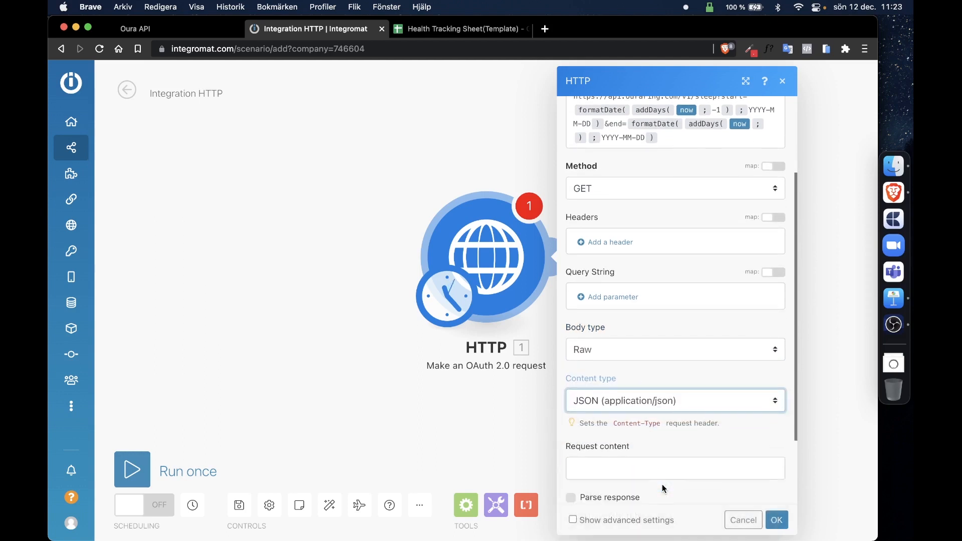
left_click(571, 498)
scroll(573, 501, "down", 3)
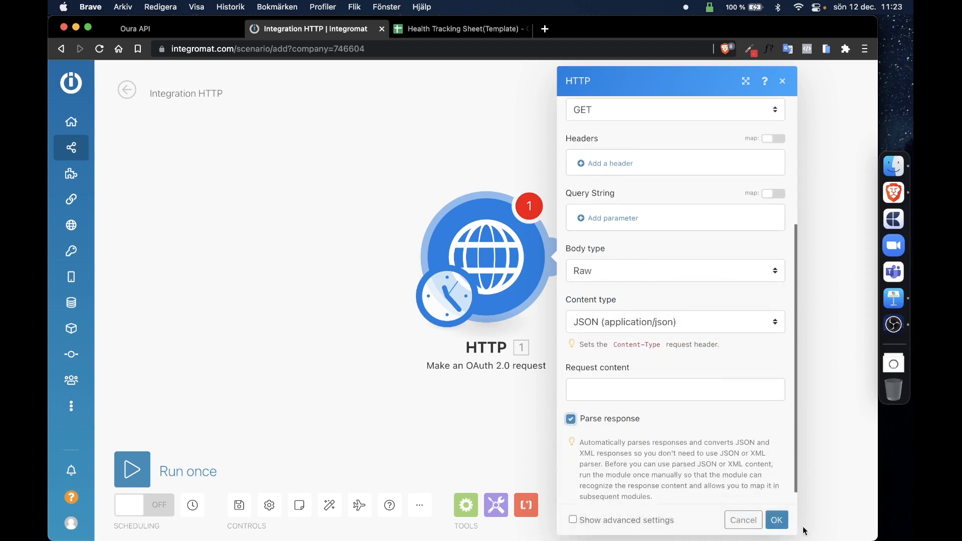
left_click(776, 520)
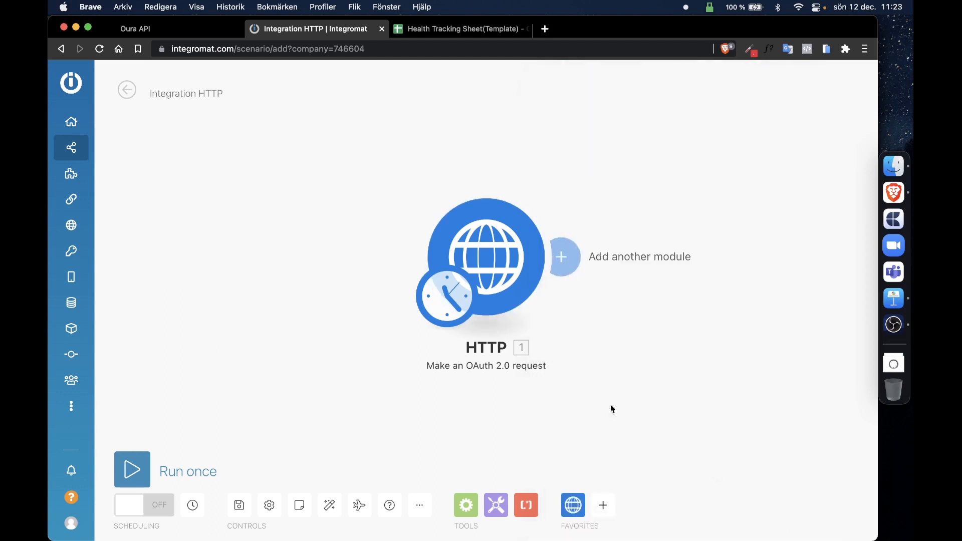
left_click(131, 469)
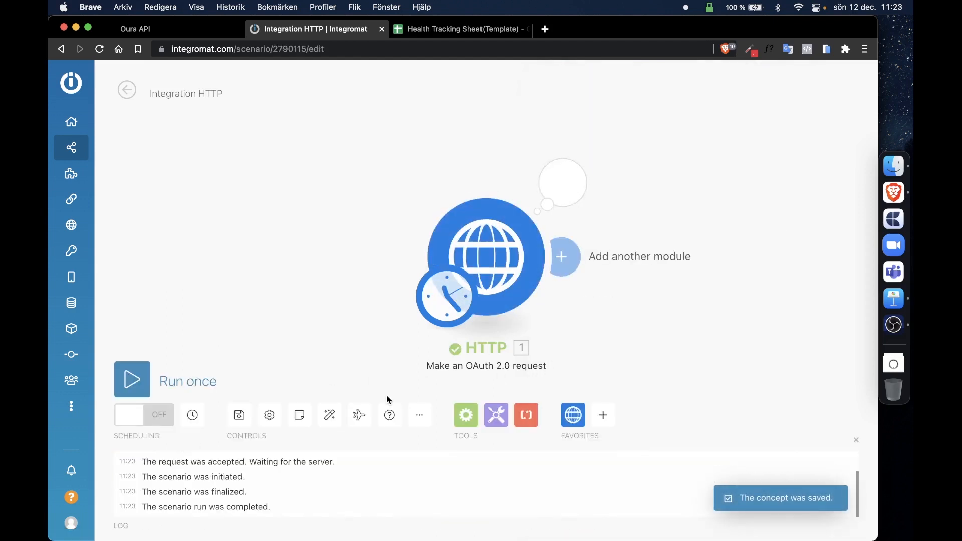
- Open the HTTP module's run output and examine the returned sleep data fields
left_click(573, 198)
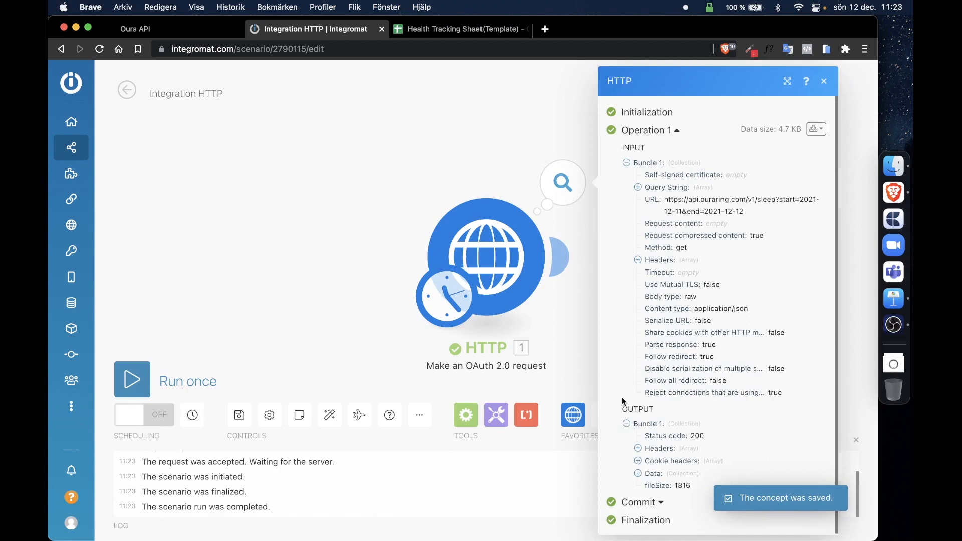
left_click(638, 473)
scroll(636, 474, "down", 1)
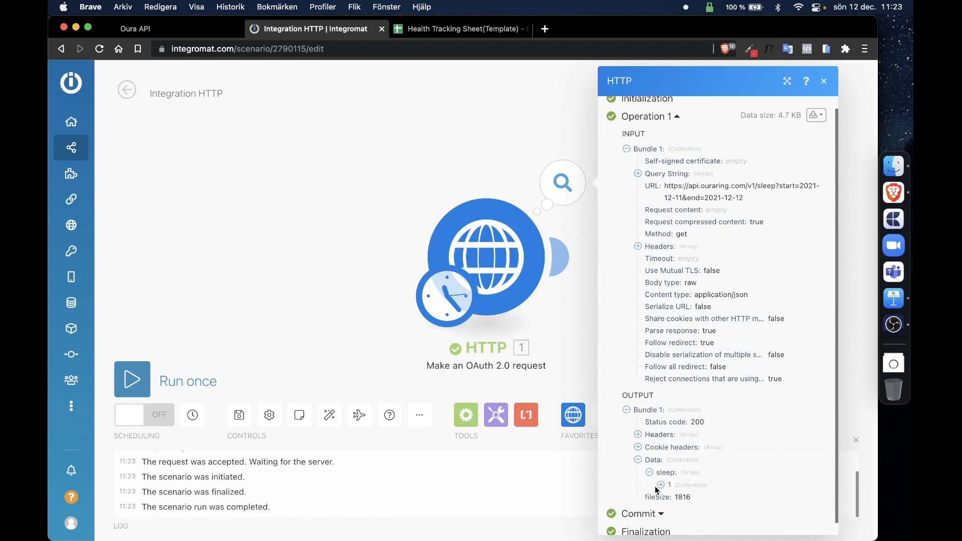
left_click(650, 473)
scroll(657, 488, "down", 5)
left_click_drag(686, 307, 695, 495)
scroll(697, 494, "down", 2)
left_click(707, 349)
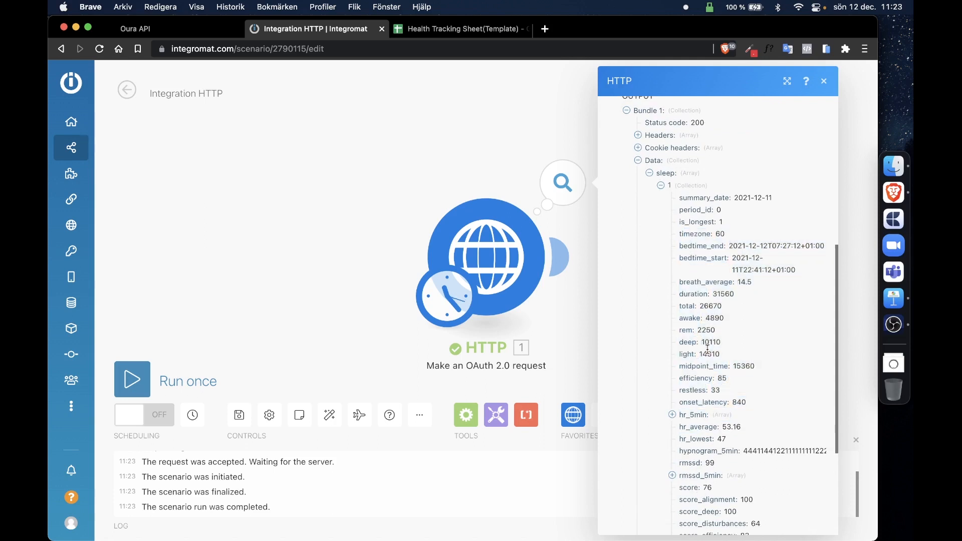
left_click(343, 269)
- Rename the HTTP module as Sleep
right_click(503, 275)
left_click(543, 366)
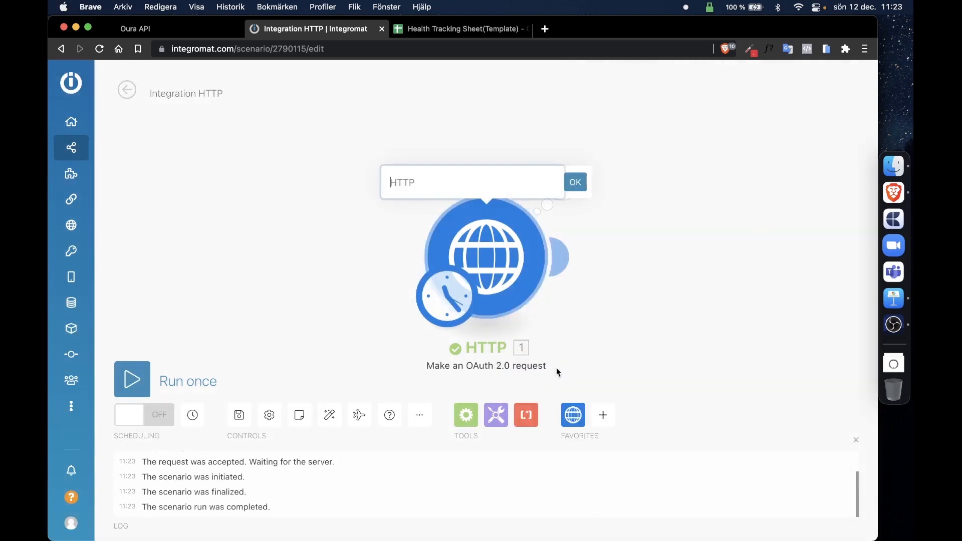
type("Sleep")
key("Return")
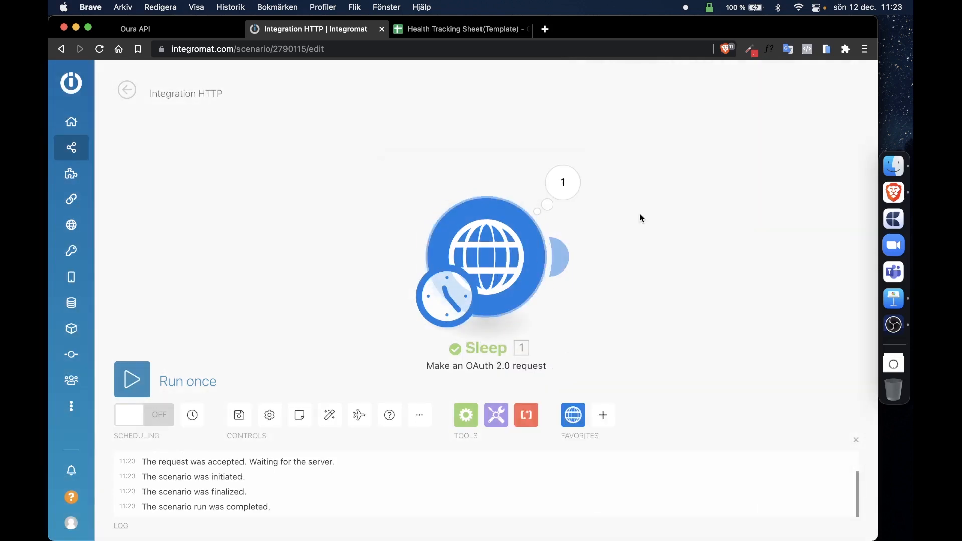
- Clone the Sleep module and rename the copy as Readiness
right_click(384, 263)
left_click(426, 368)
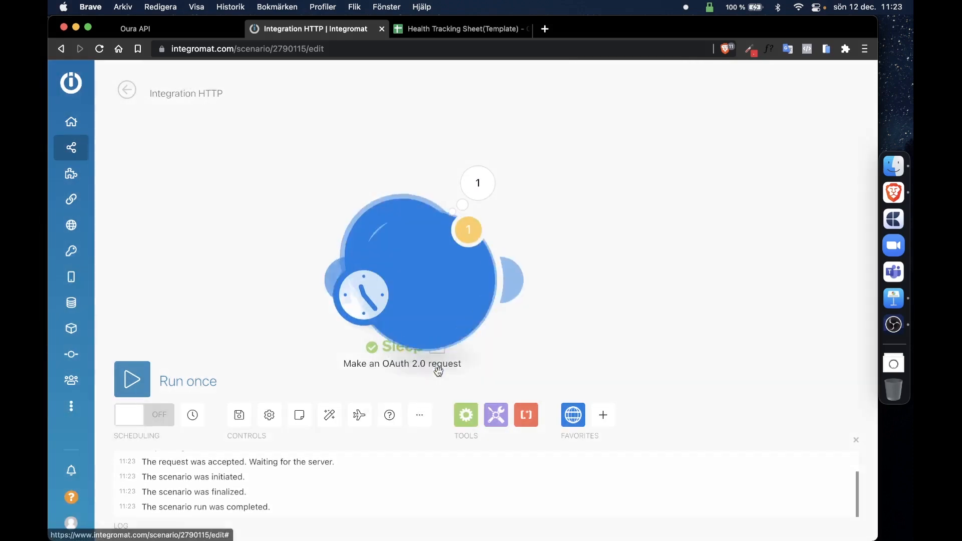
right_click(561, 287)
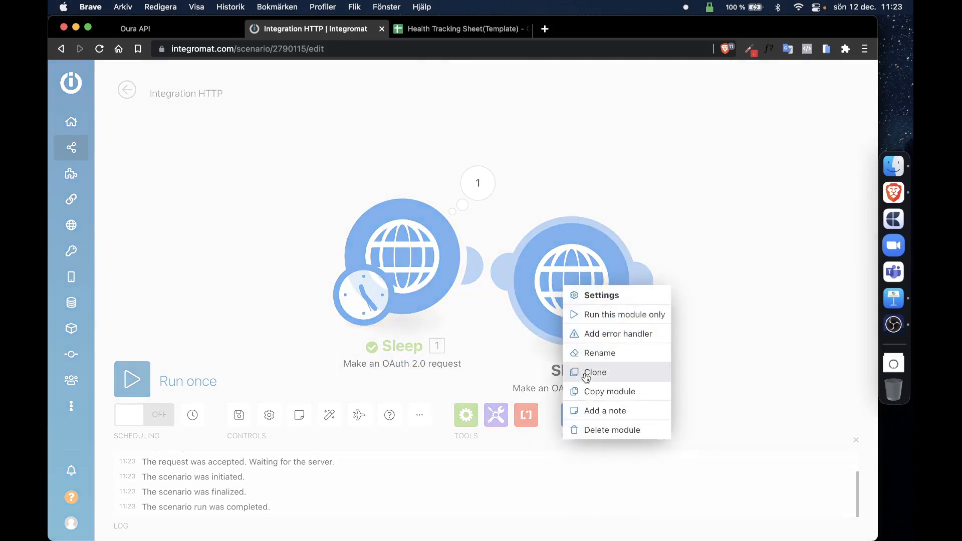
left_click(616, 354)
key("BackSpace")
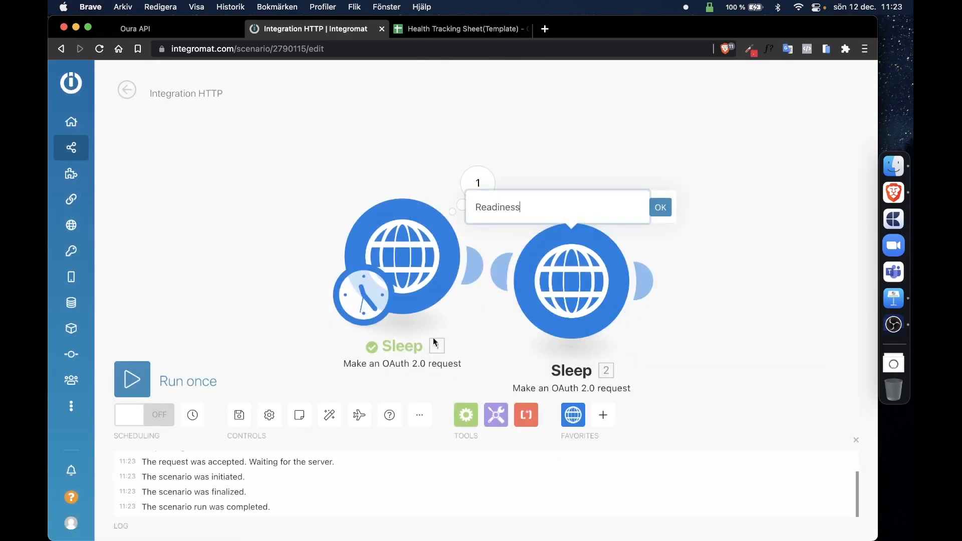
key("super+a")
left_click(661, 207)
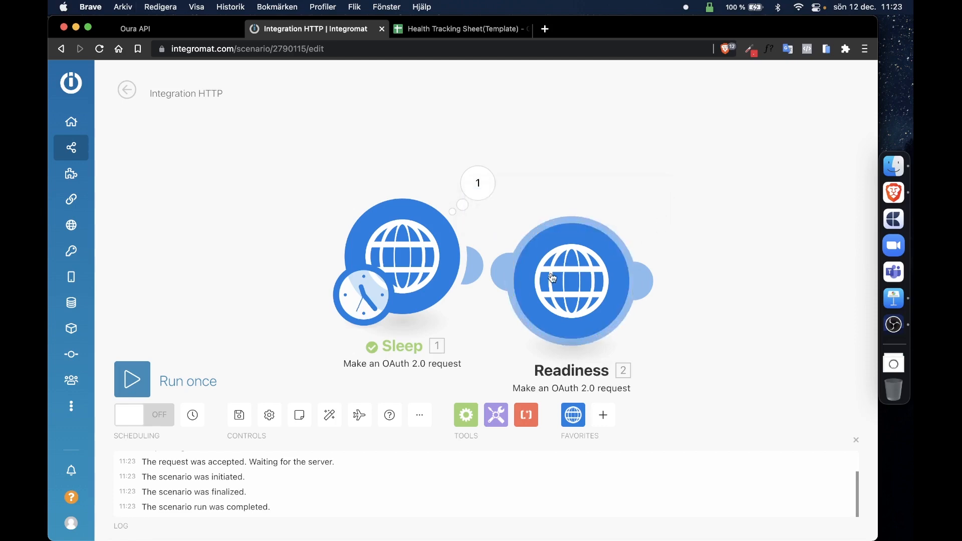
- Align the Readiness module beside Sleep and change the endpoint in its request URL to readiness, keeping the date parameters
left_click_drag(553, 278, 566, 249)
right_click(566, 242)
left_click(616, 274)
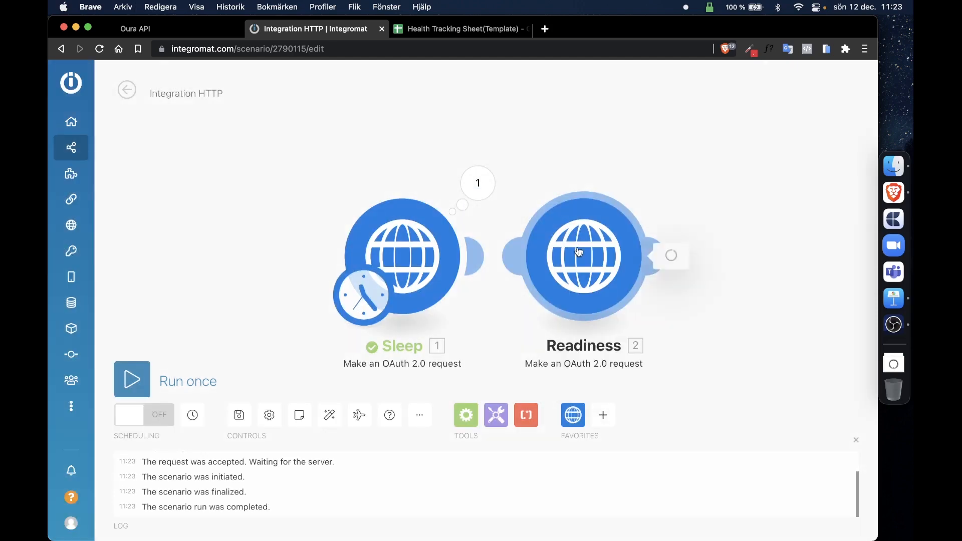
left_click(579, 252)
double_click(424, 213)
key("super+c")
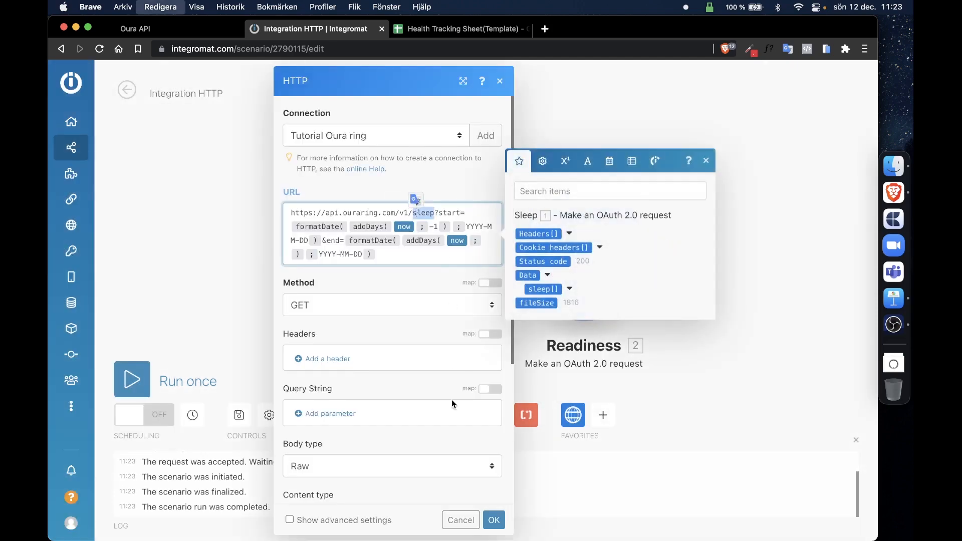
key("super+v")
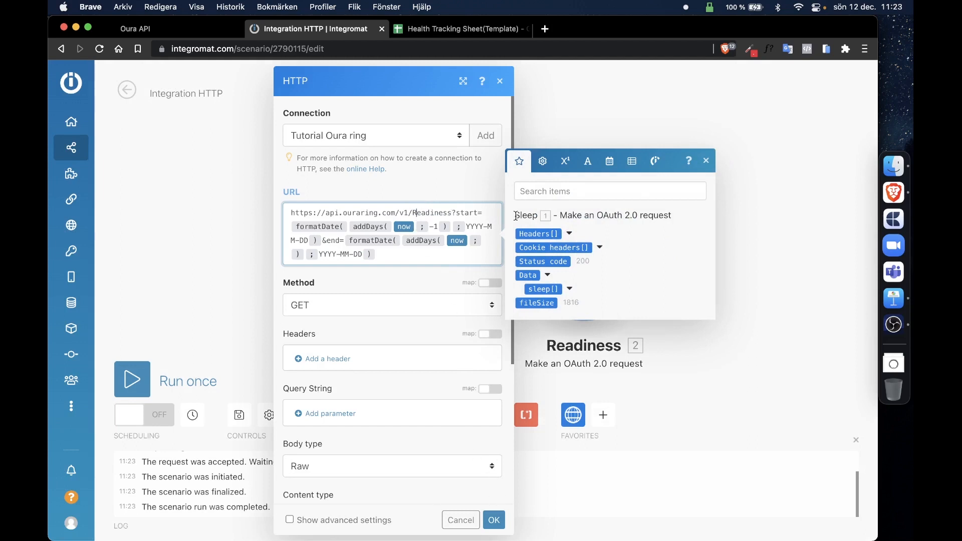
left_click(494, 521)
- Run the scenario once and examine the readiness data in the Readiness module's output
left_click(133, 379)
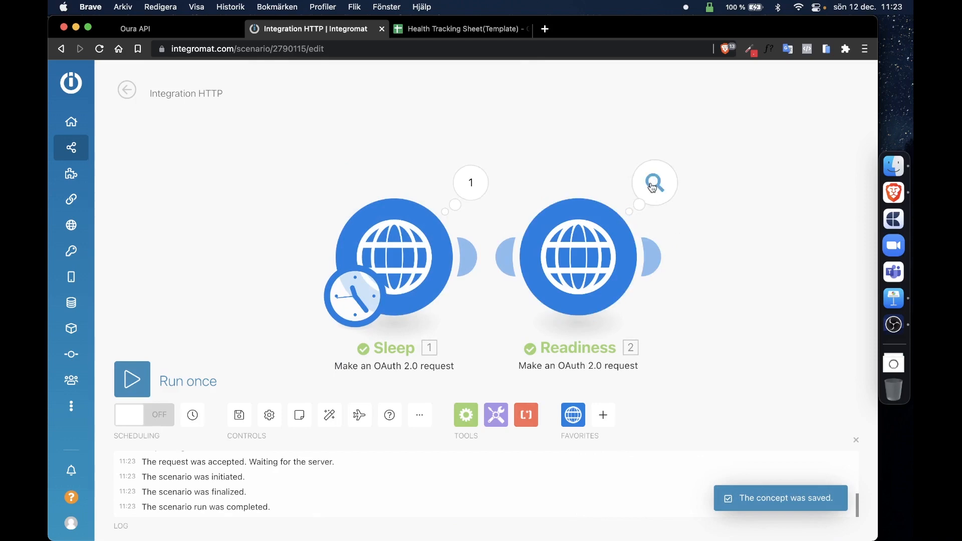
left_click(655, 183)
left_click(420, 474)
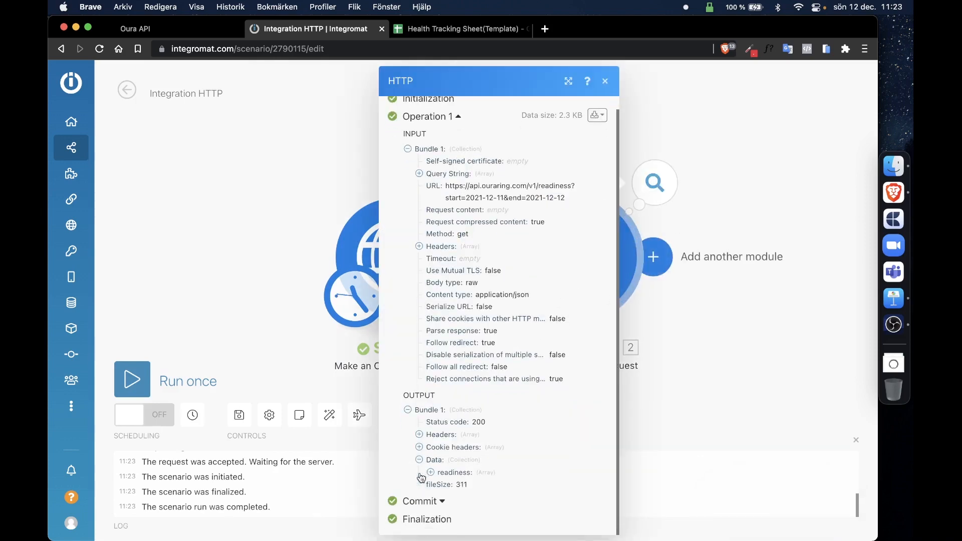
left_click(430, 473)
left_click(442, 485)
scroll(441, 487, "down", 5)
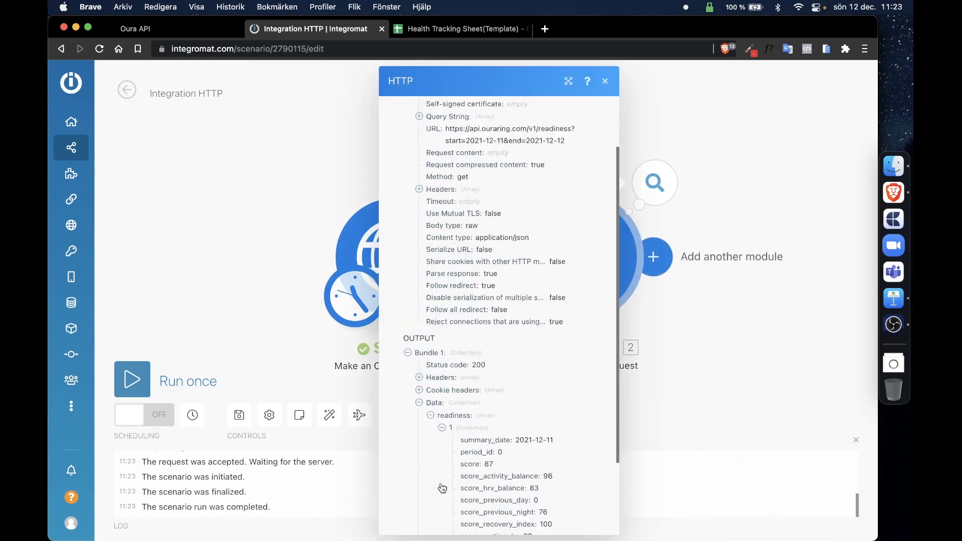
left_click(713, 392)
scroll(713, 392, "down", 6)
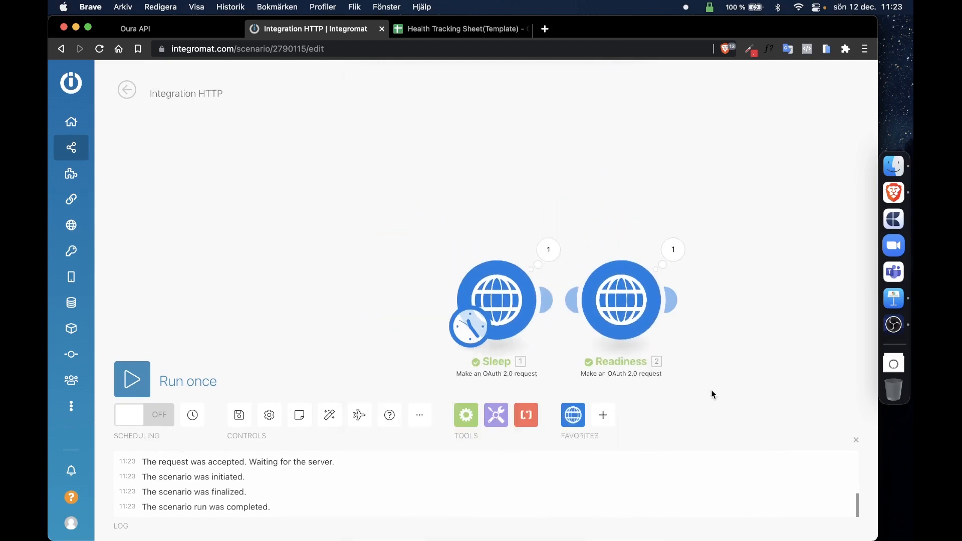
left_click_drag(682, 247, 595, 214)
- In the Health Tracking Sheet template, make a copy named "A Health Tracking Sheet(Template)" in Min enhet and close the original
left_click(449, 32)
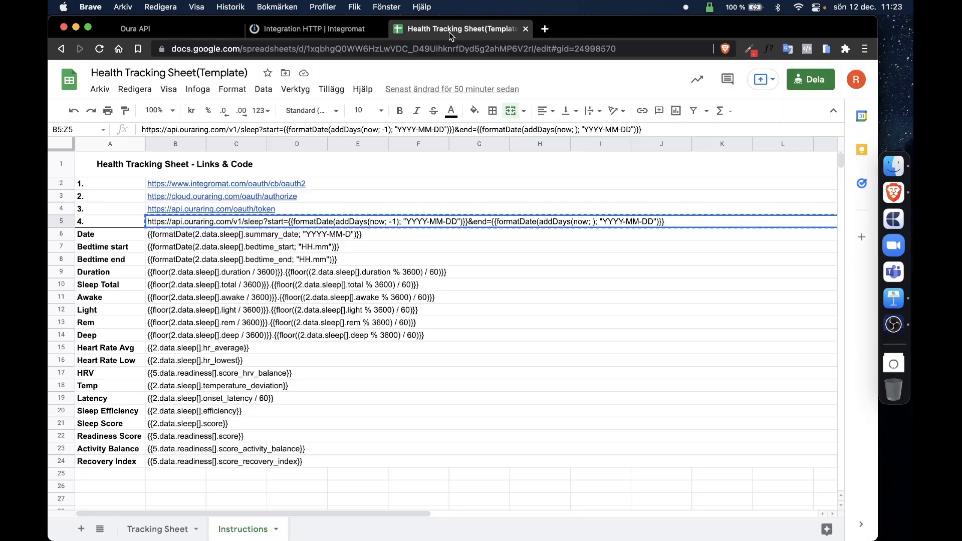
left_click(168, 531)
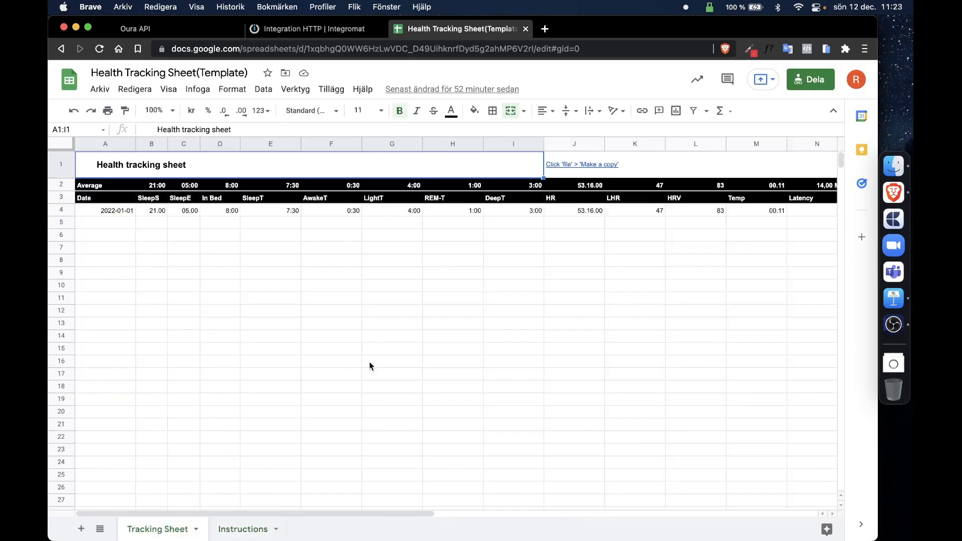
left_click(360, 313)
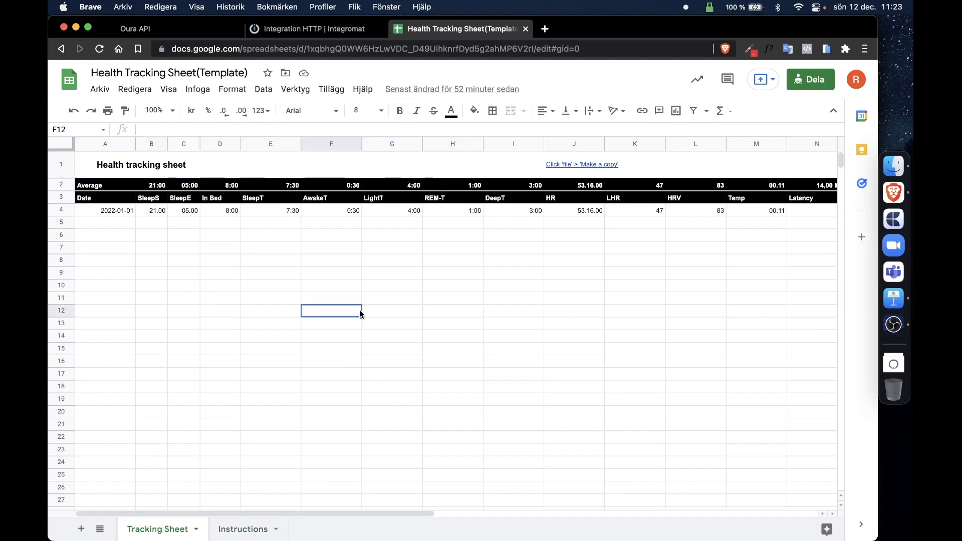
left_click(102, 89)
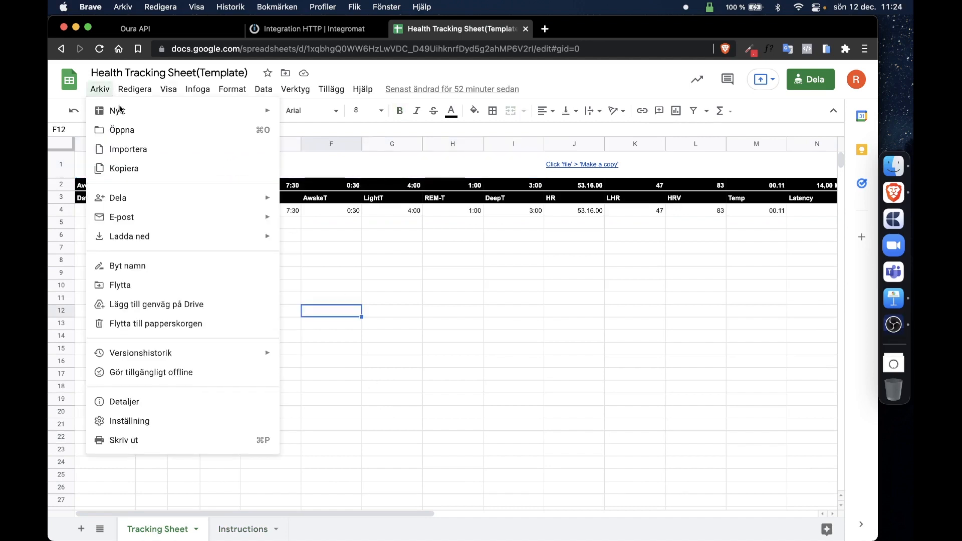
left_click(155, 175)
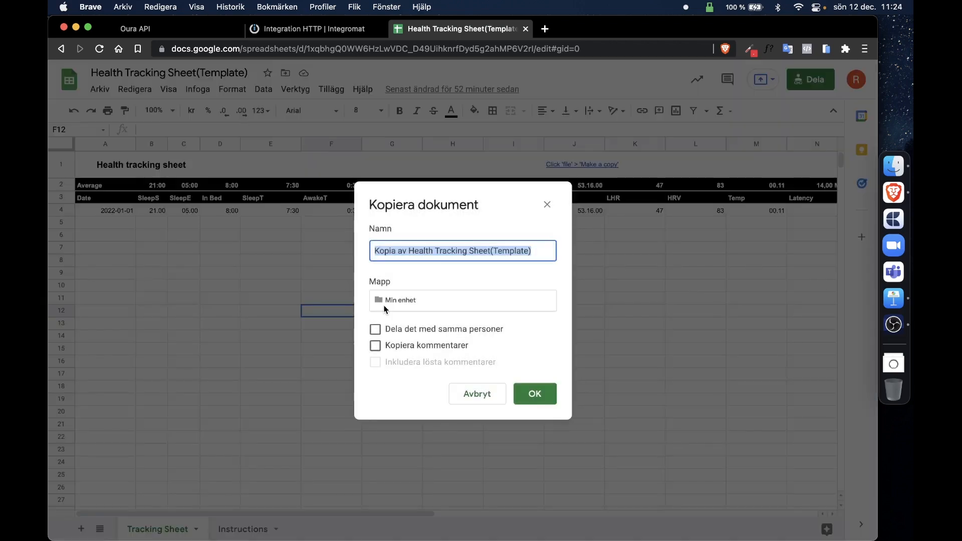
double_click(391, 250)
key("BackSpace")
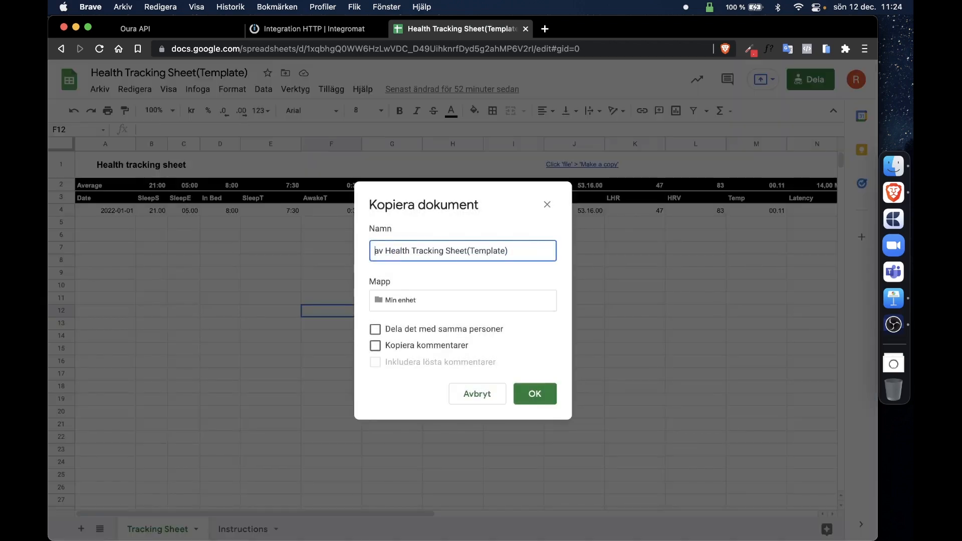
type("A")
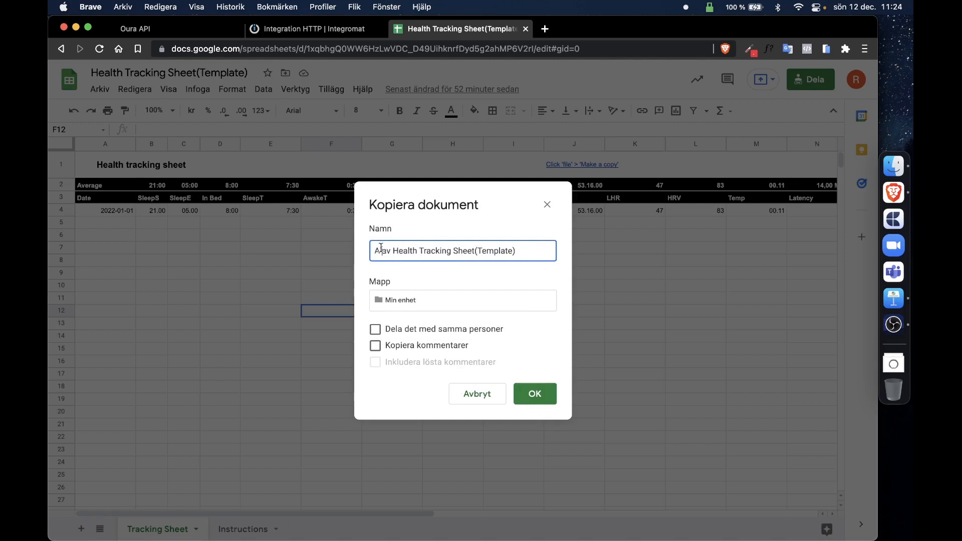
key("BackSpace")
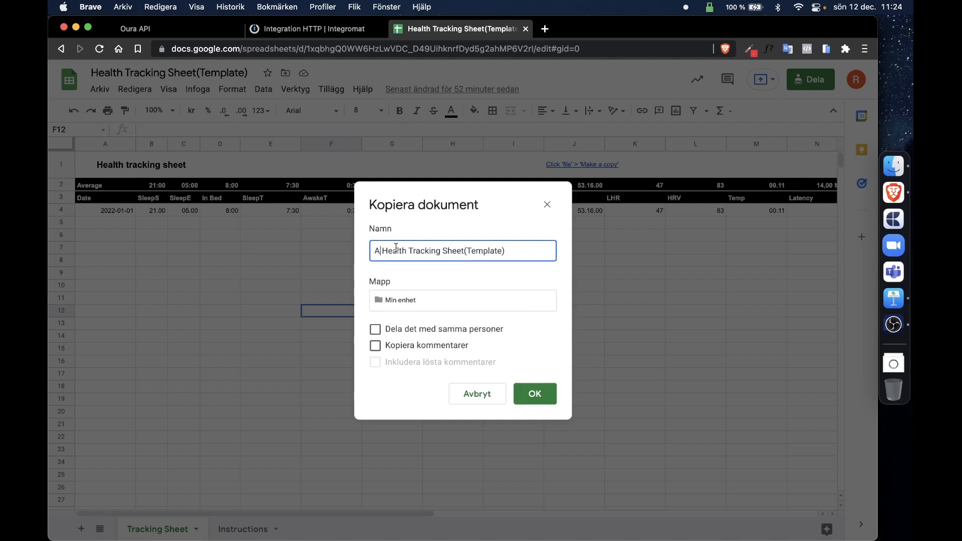
left_click(549, 397)
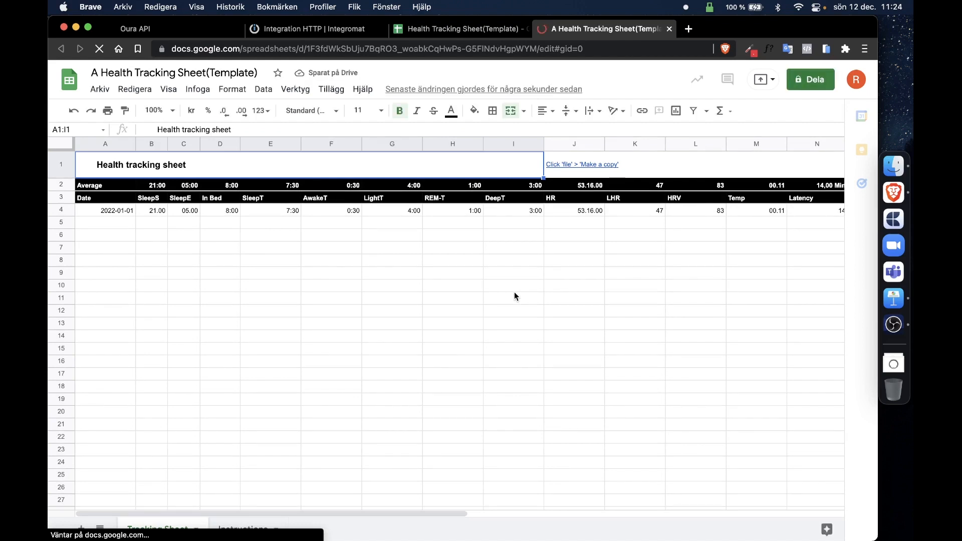
left_click(526, 29)
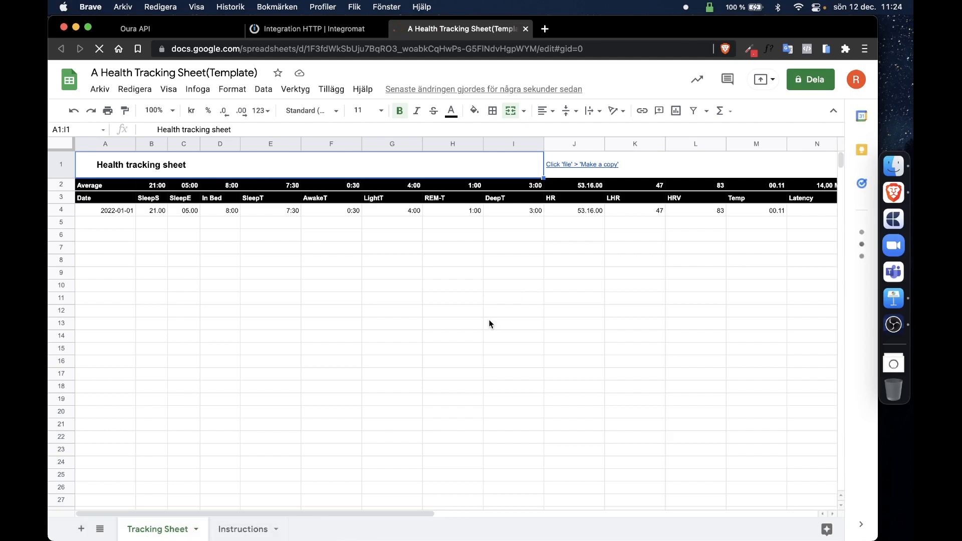
- Return to Integromat and rename the scenario as "Oura ring tracking - google sheets"
left_click(290, 27)
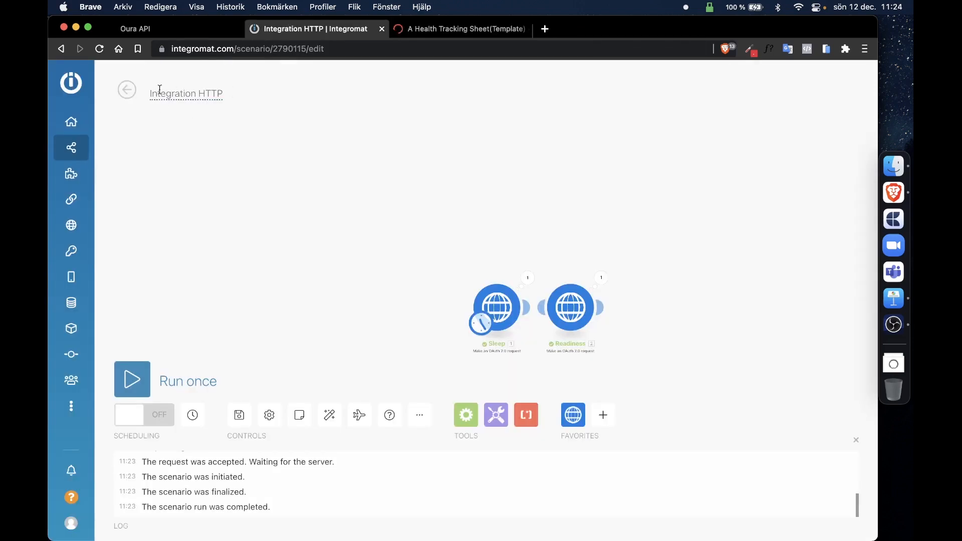
left_click_drag(151, 94, 223, 94)
type("O")
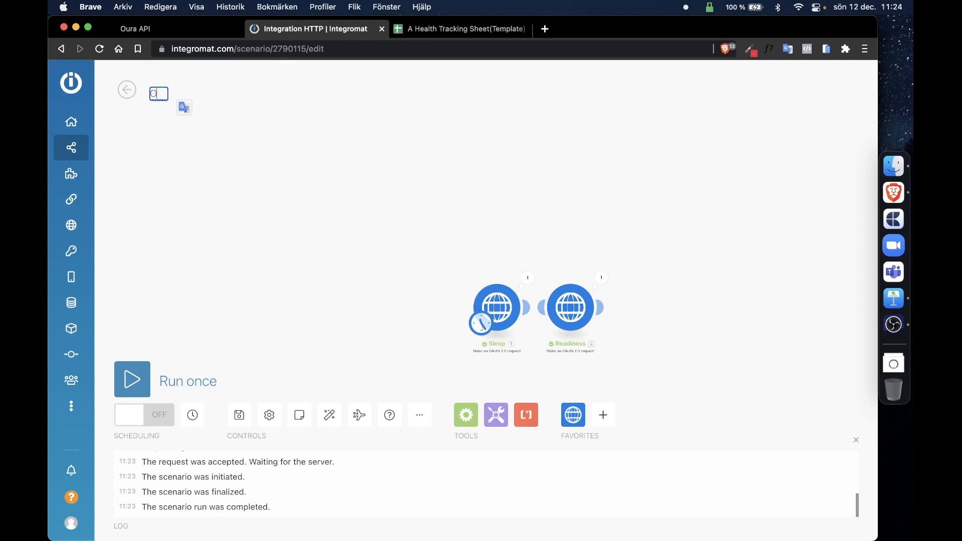
type("ura ring tracking")
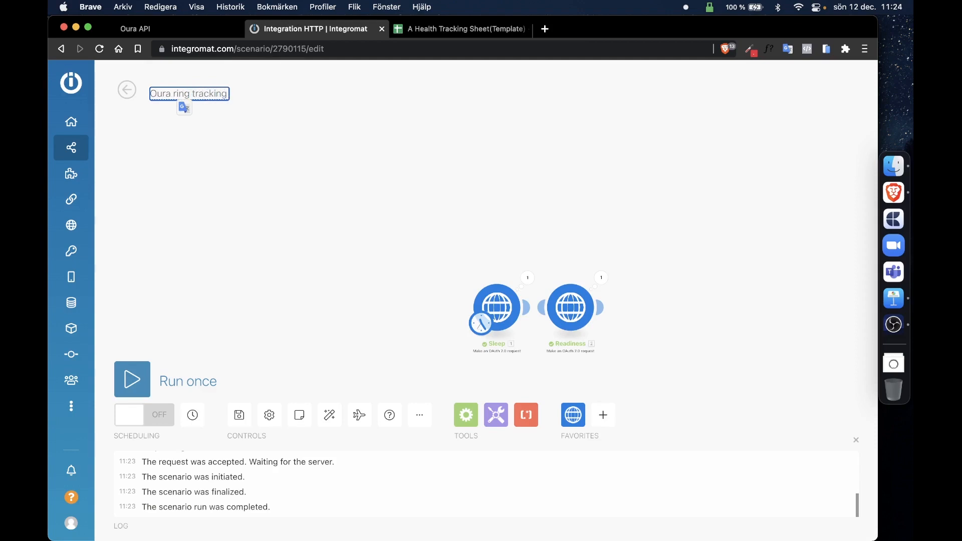
type(" - google sheets")
key("Return")
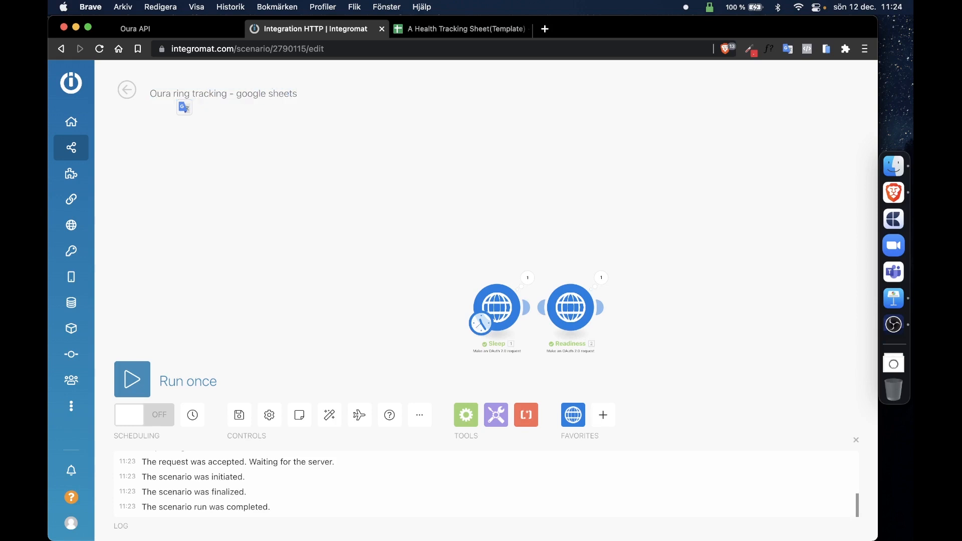
scroll(598, 284, "up", 2)
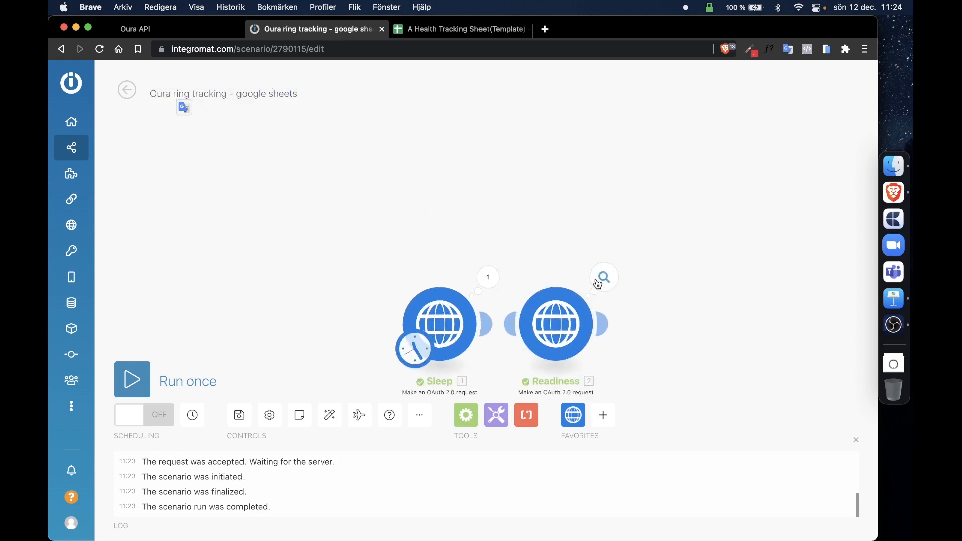
- Add a Google Sheets module with the Add a Row action after the Readiness module
left_click(461, 28)
left_click(320, 331)
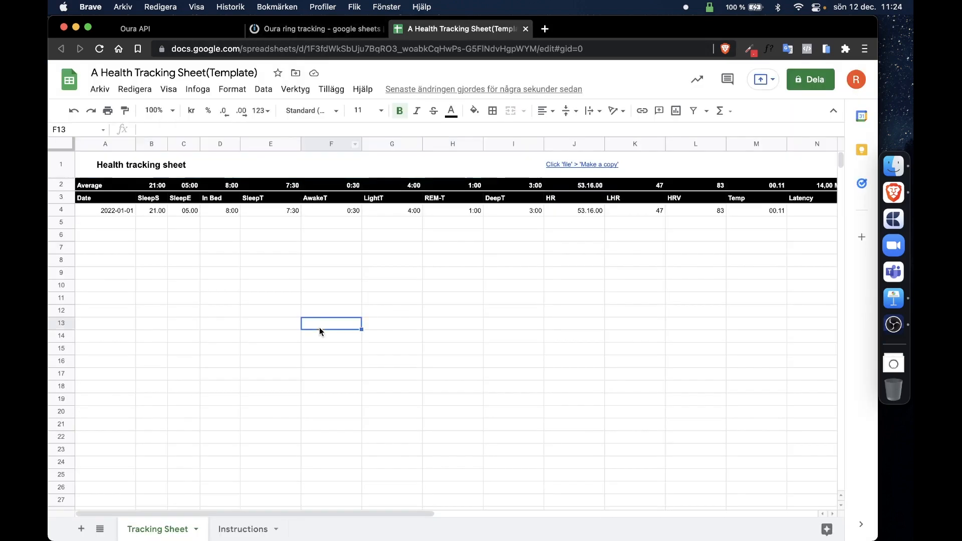
left_click(321, 28)
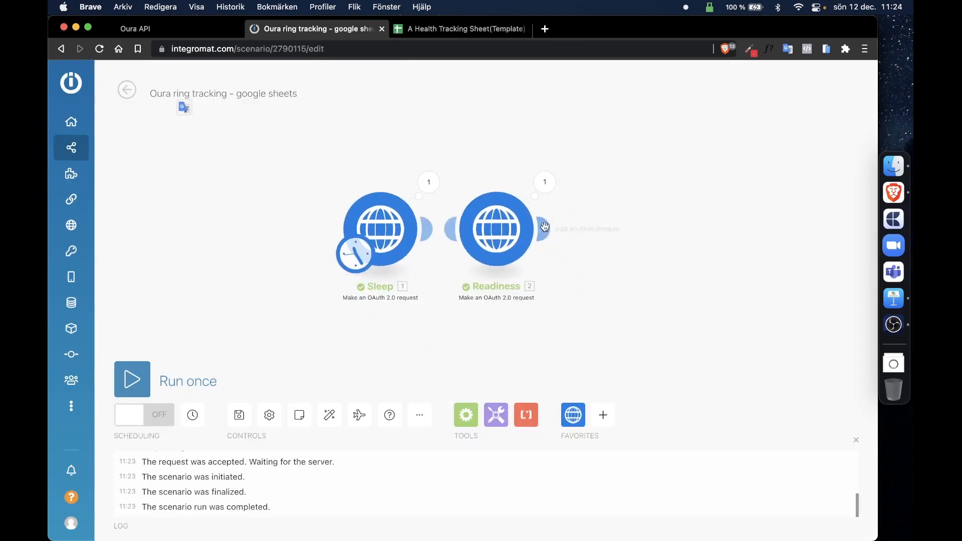
left_click(545, 227)
type("g")
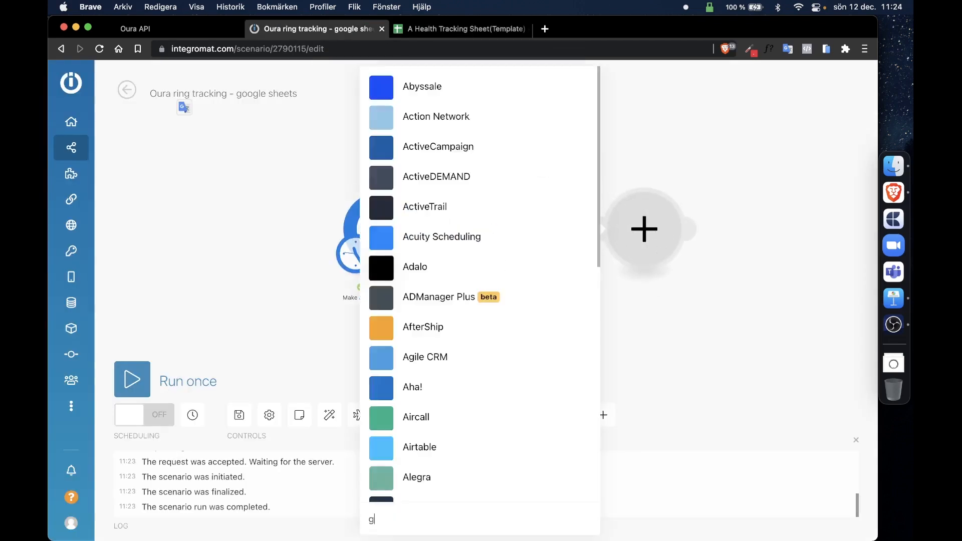
type("oogle sheets")
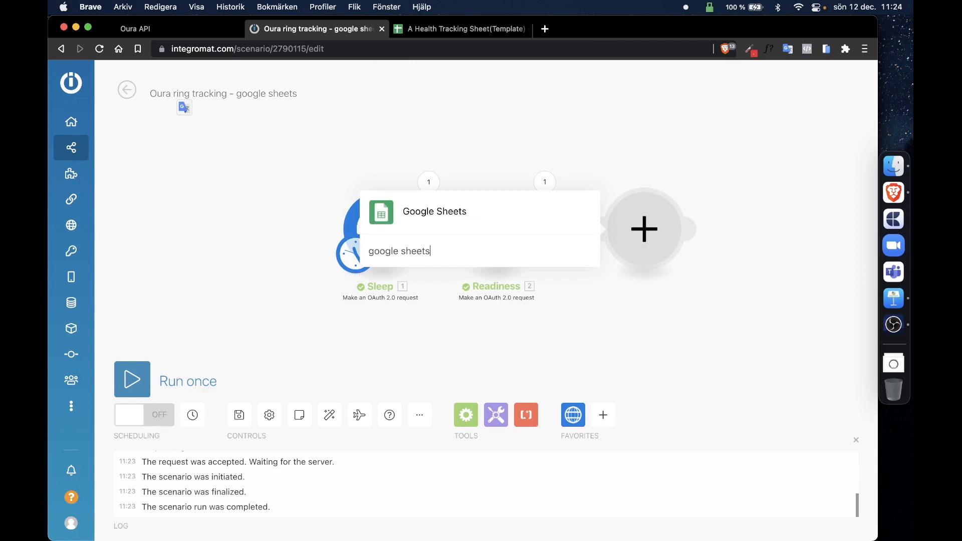
left_click(387, 219)
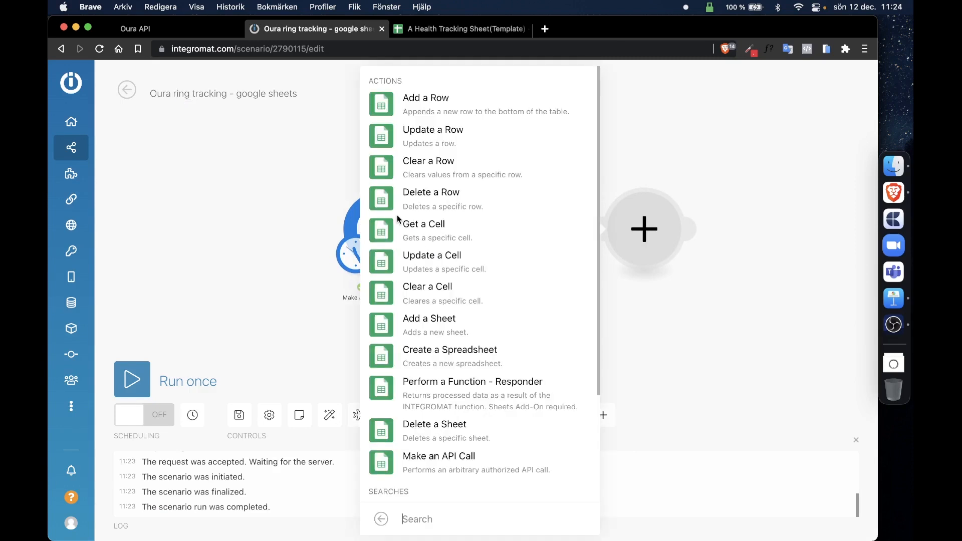
left_click(426, 109)
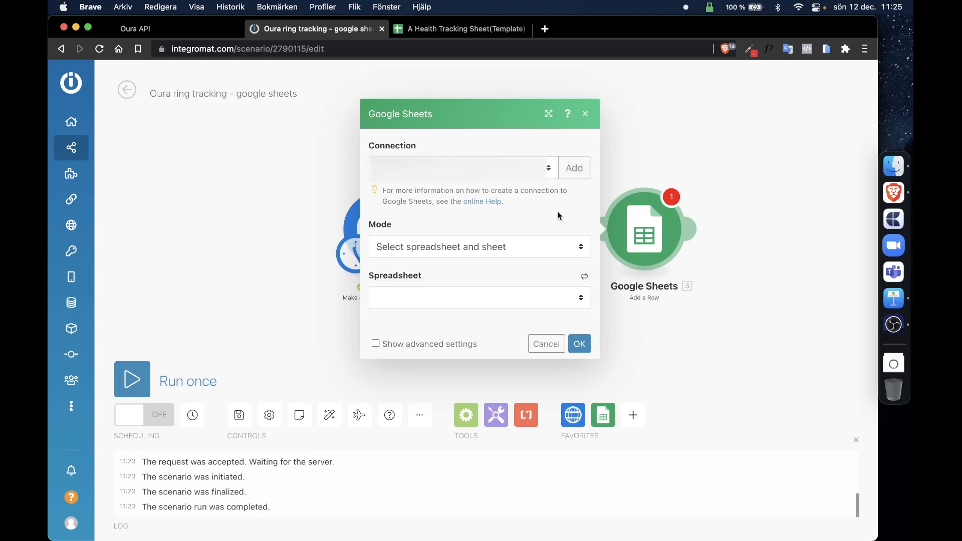
- Keep the mode Select spreadsheet and sheet, and choose the spreadsheet A Health Tracking Sheet(Template) with its Tracking Sheet
left_click(501, 247)
left_click(500, 249)
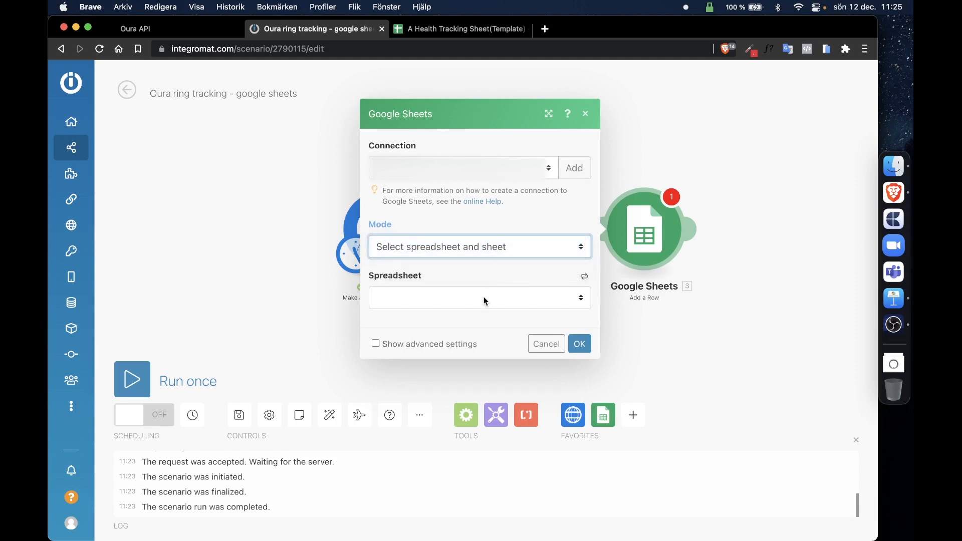
left_click(483, 297)
left_click(473, 313)
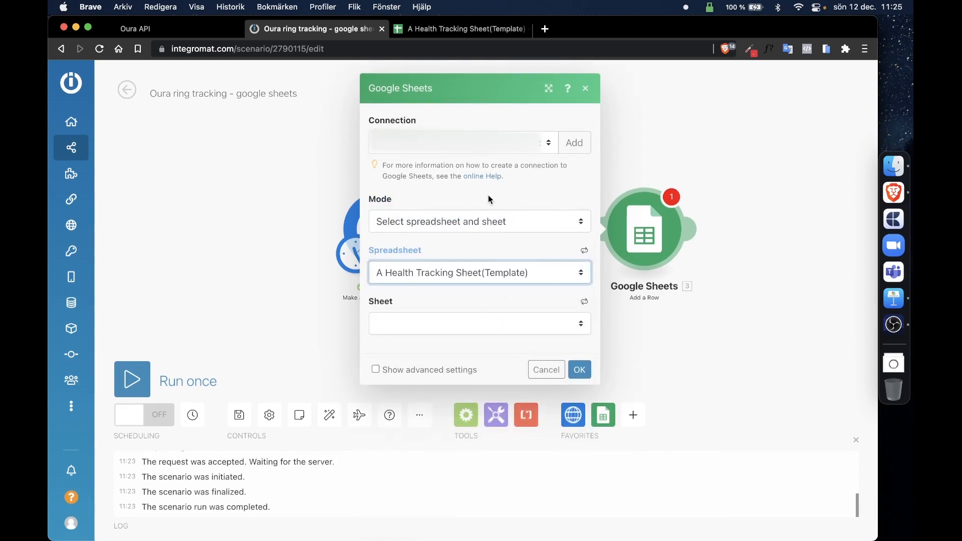
left_click(470, 31)
left_click(311, 29)
left_click(425, 331)
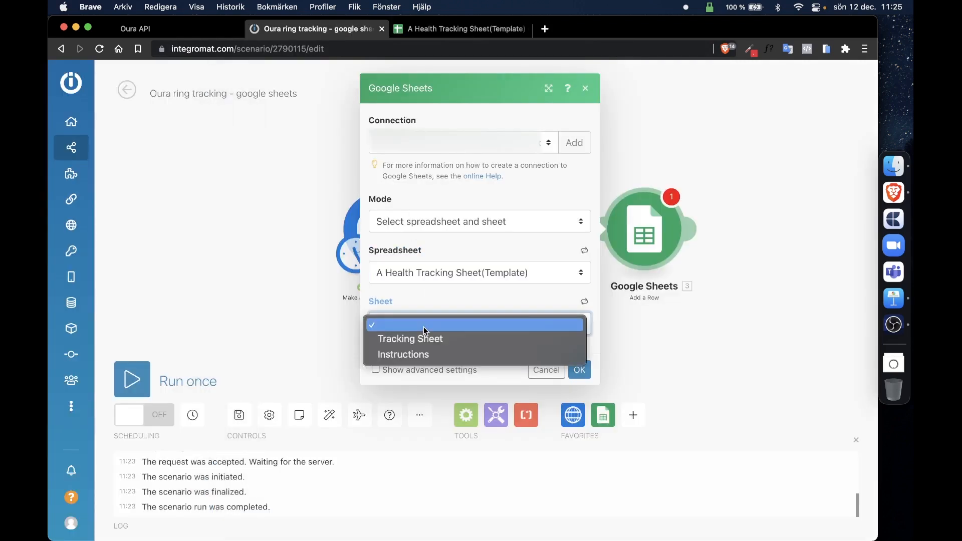
left_click(455, 340)
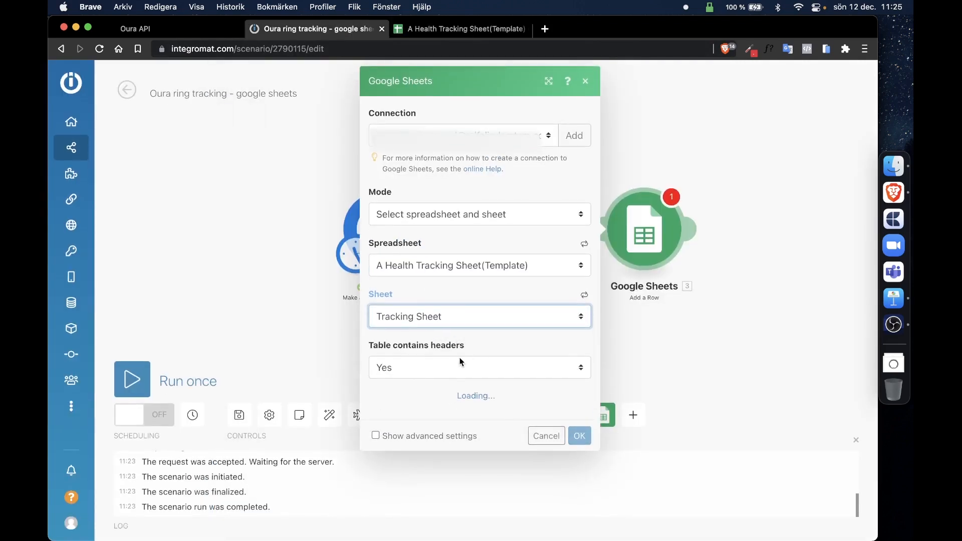
- Examine the Tracking Sheet's column headers in the spreadsheet and the column value fields in the Google Sheets module
left_click(459, 30)
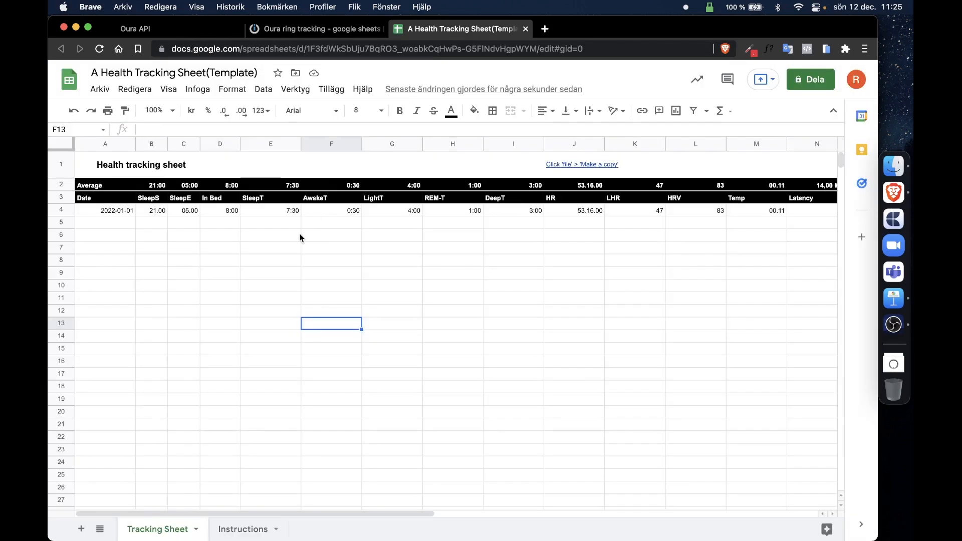
left_click(179, 246)
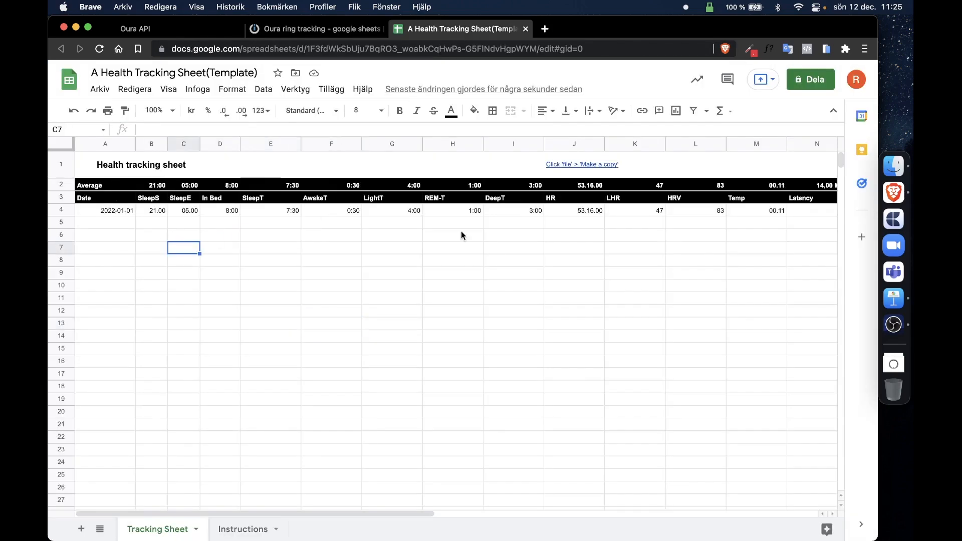
scroll(481, 235, "down", 1)
scroll(481, 235, "up", 1)
scroll(481, 235, "down", 15)
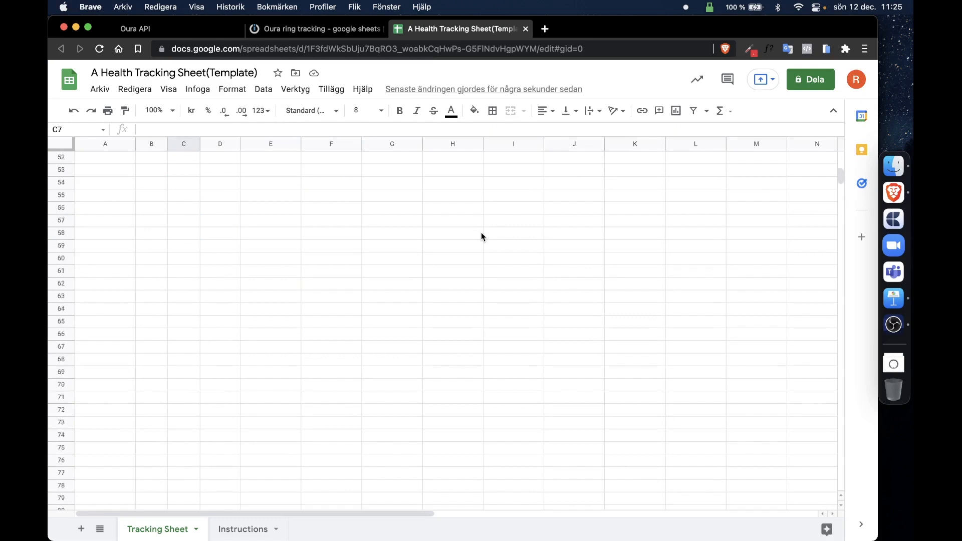
scroll(481, 234, "up", 15)
left_click(400, 277)
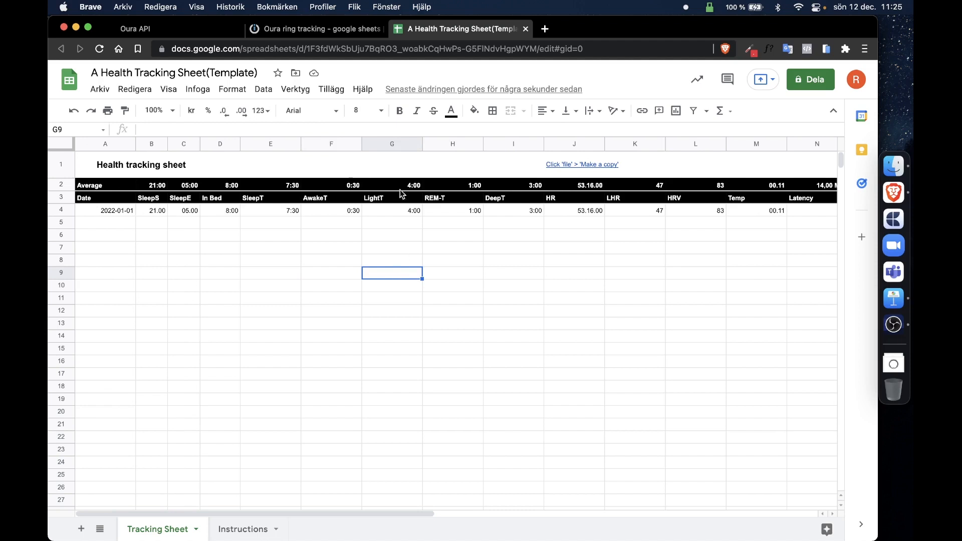
left_click(319, 27)
scroll(460, 407, "down", 3)
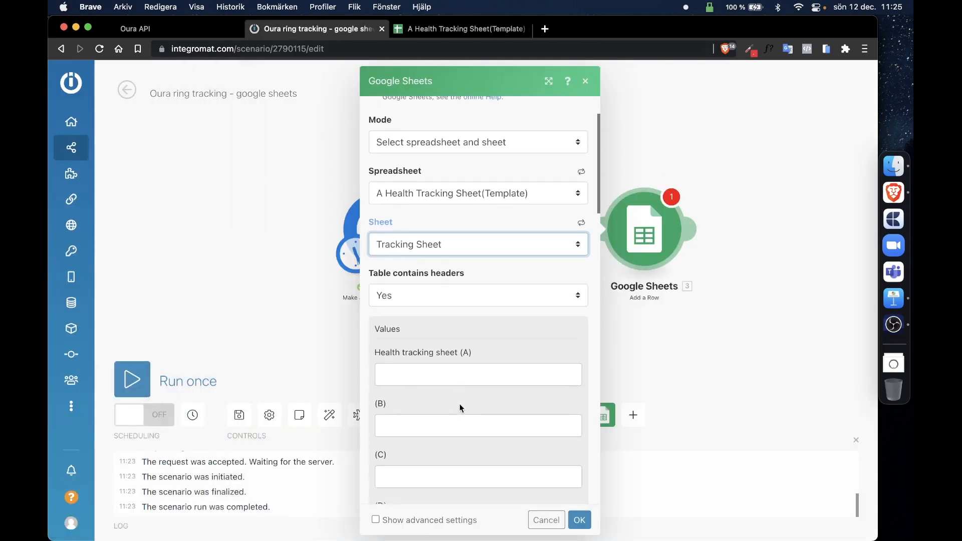
scroll(422, 339, "down", 4)
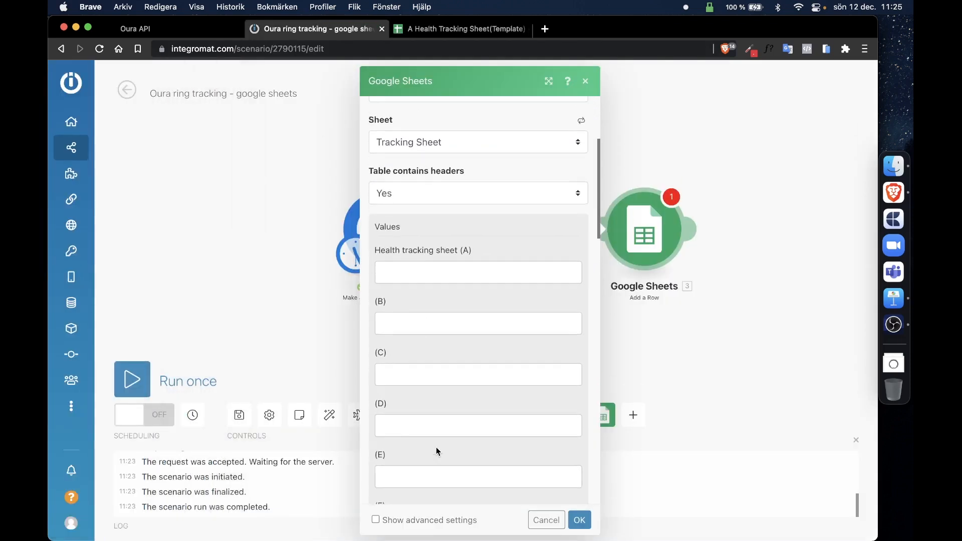
scroll(434, 333, "down", 5)
scroll(434, 332, "up", 4)
scroll(434, 332, "up", 1)
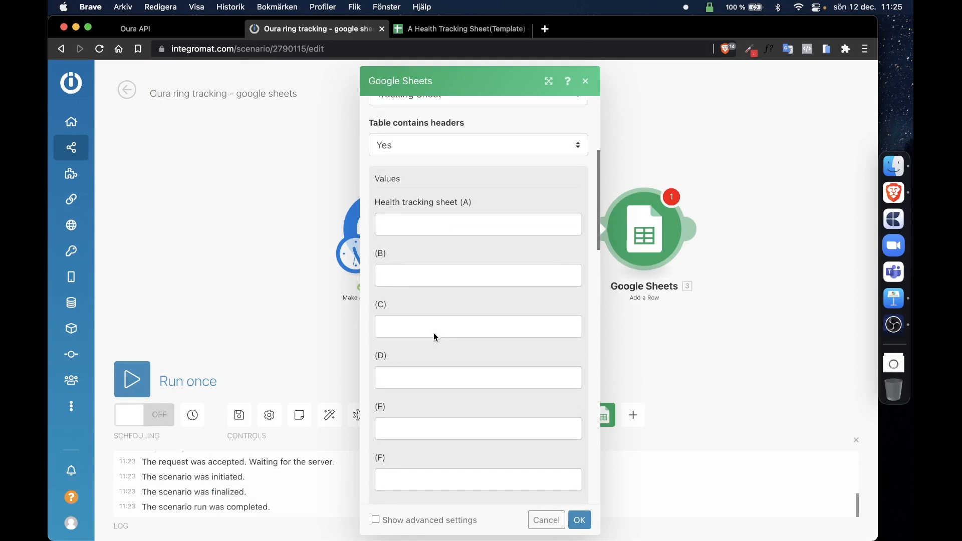
- Copy the Date formula from the spreadsheet's Instructions sheet into column A: {{formatDate(2.data.sleep[].summary_date; "YYYY-MM-D")}}
left_click(471, 223)
left_click(472, 32)
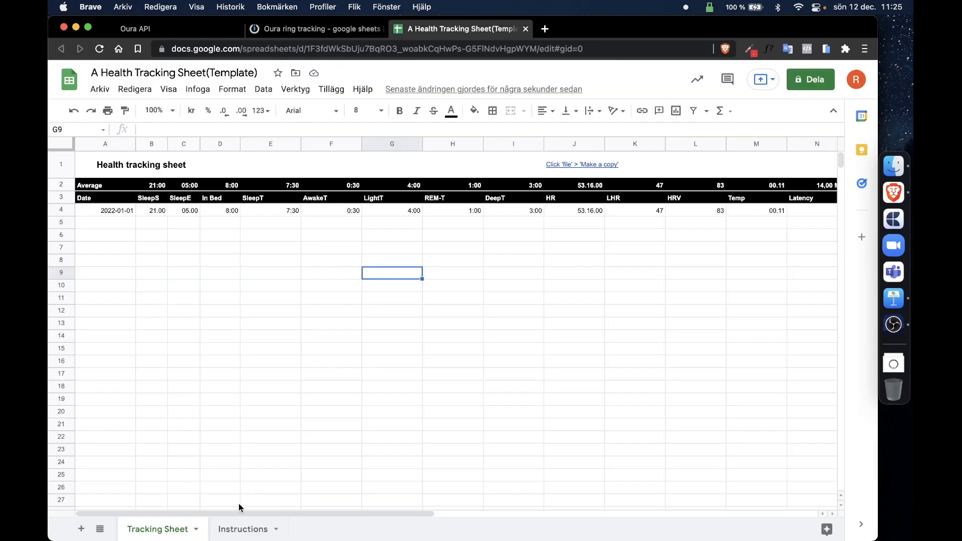
left_click(240, 529)
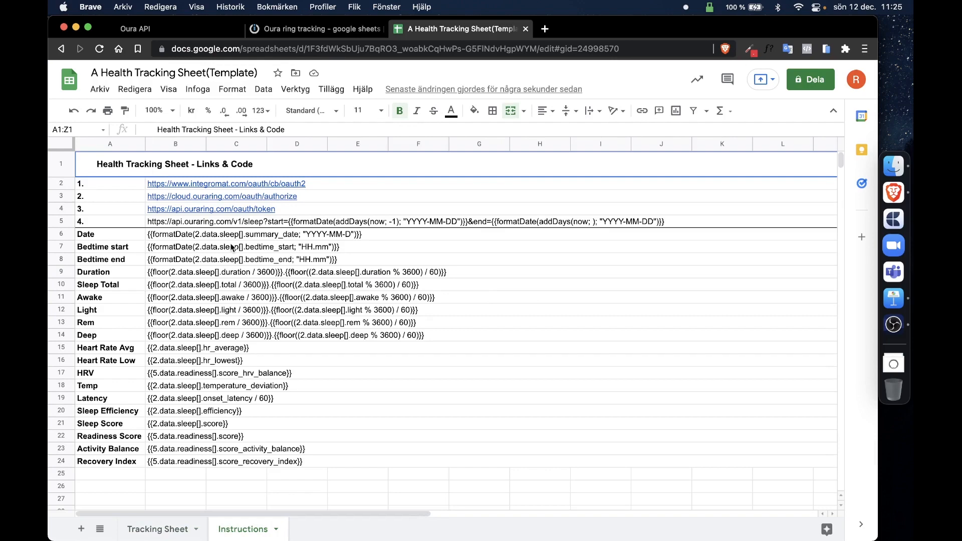
left_click(209, 240)
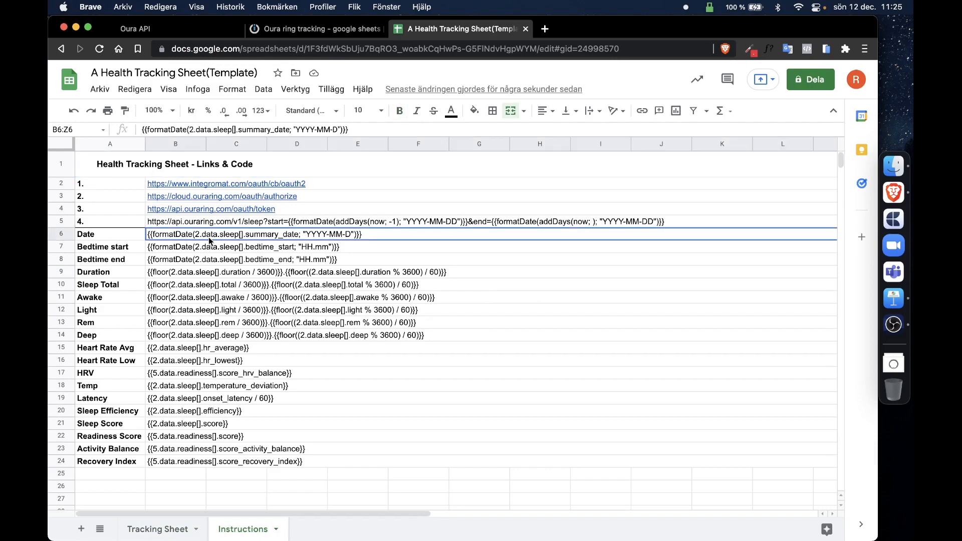
left_click(315, 28)
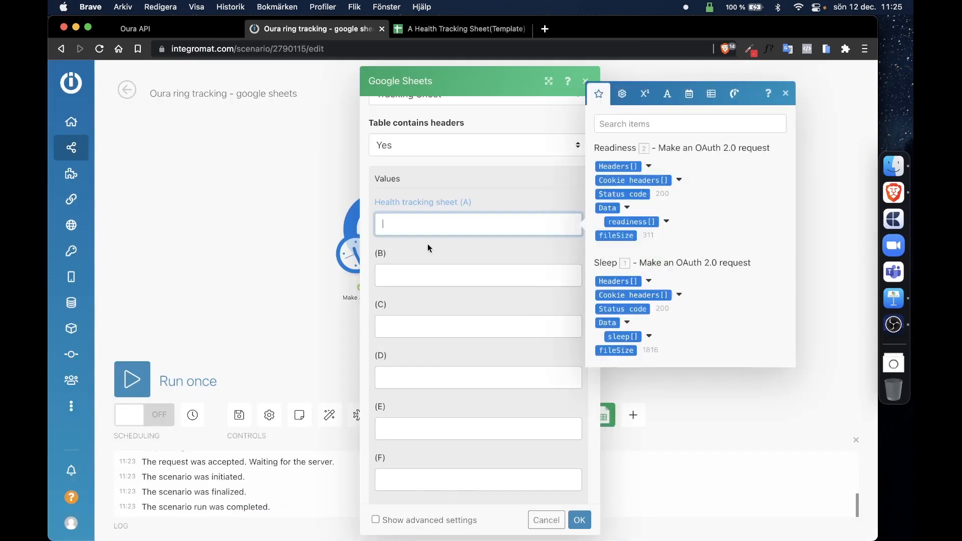
type("{{formatDate(2.data.sleep[].summary_date; \"YYYY-MM-D\")}}")
- Check the Date column in the Tracking Sheet and inspect the summary_date variable in the module's column A value
left_click(435, 30)
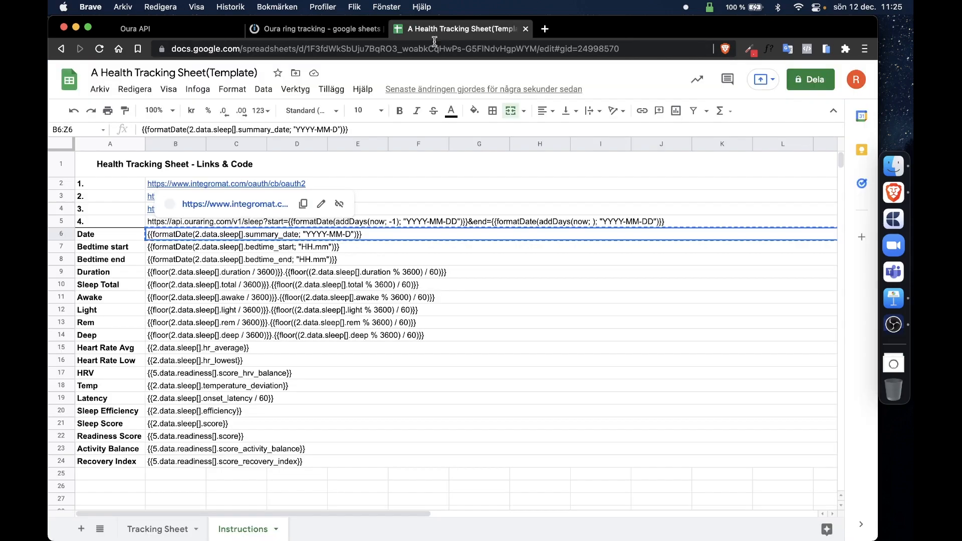
left_click(171, 529)
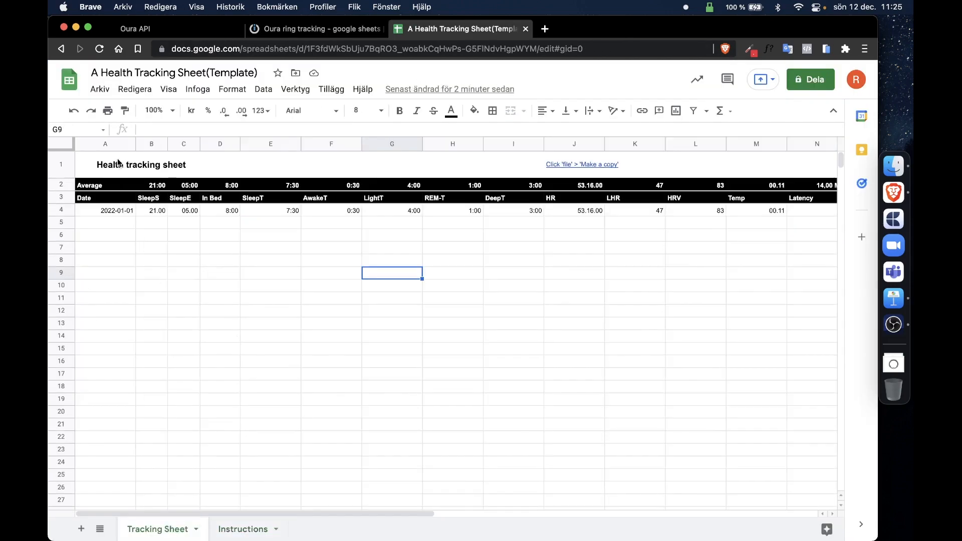
left_click(107, 141)
left_click(104, 211)
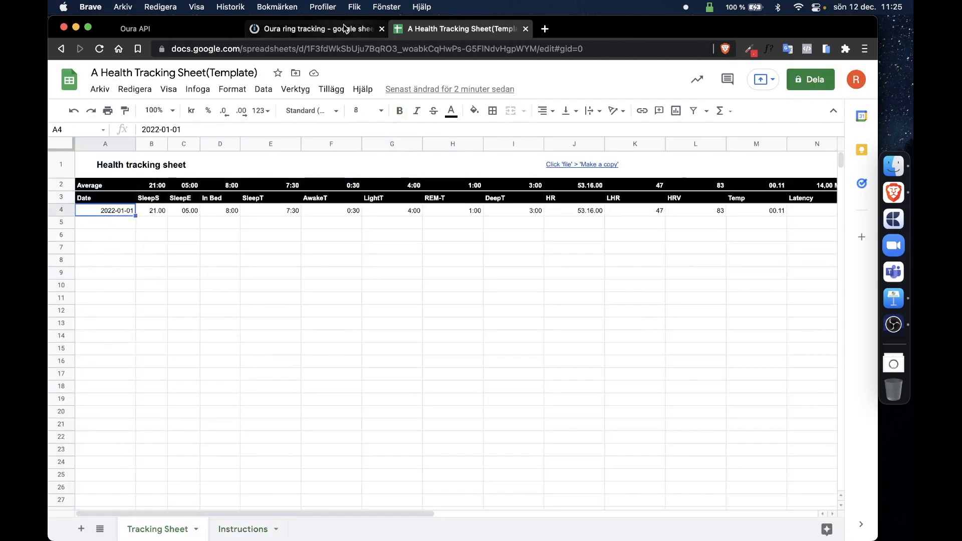
left_click(344, 29)
left_click(500, 259)
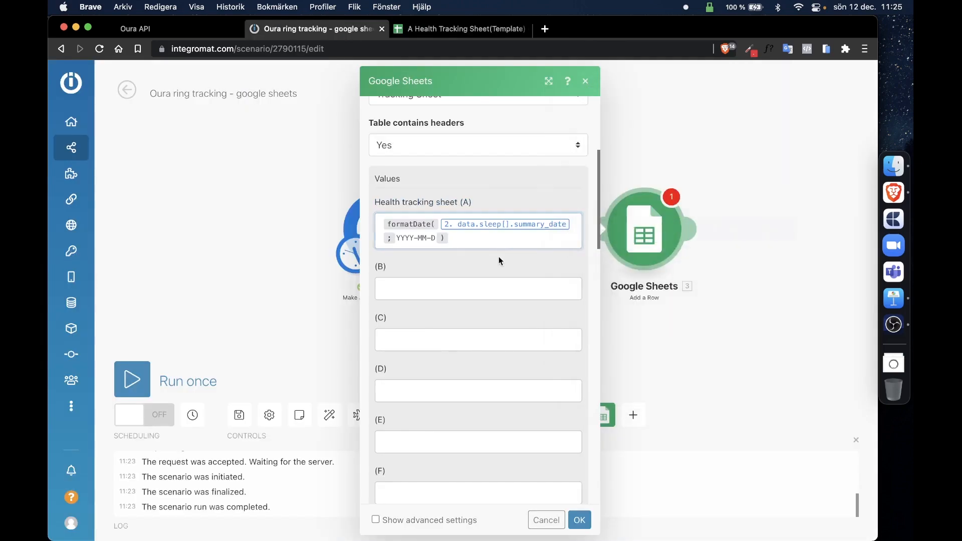
left_click(509, 225)
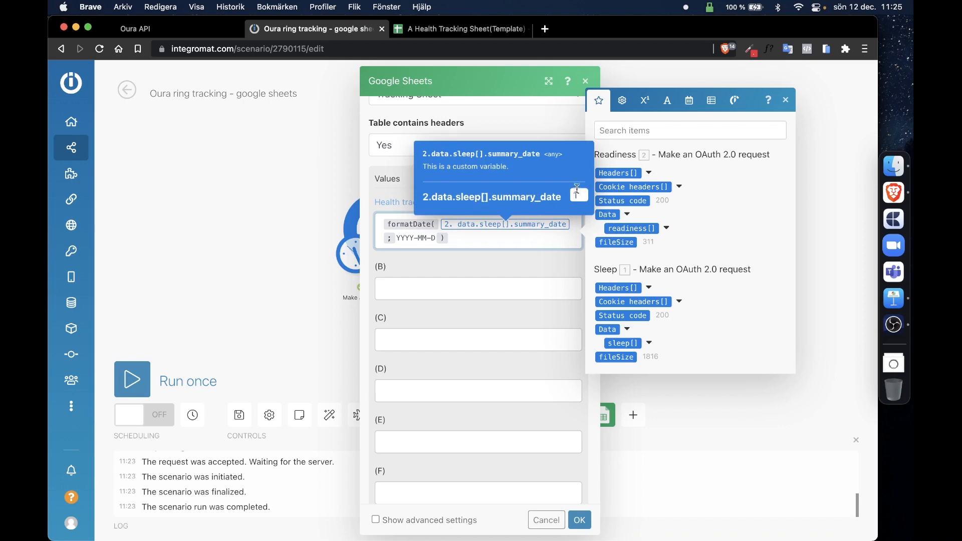
left_click(539, 279)
- Copy the Bedtime start formula from the Instructions sheet into column B: {{formatDate(2.data.sleep[].bedtime_start; "HH.mm")}}
left_click(454, 25)
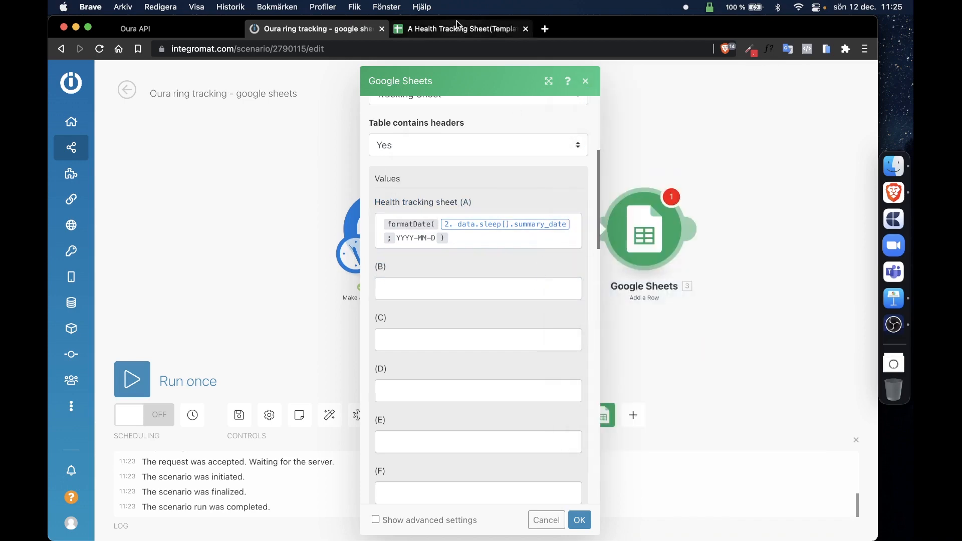
left_click(259, 531)
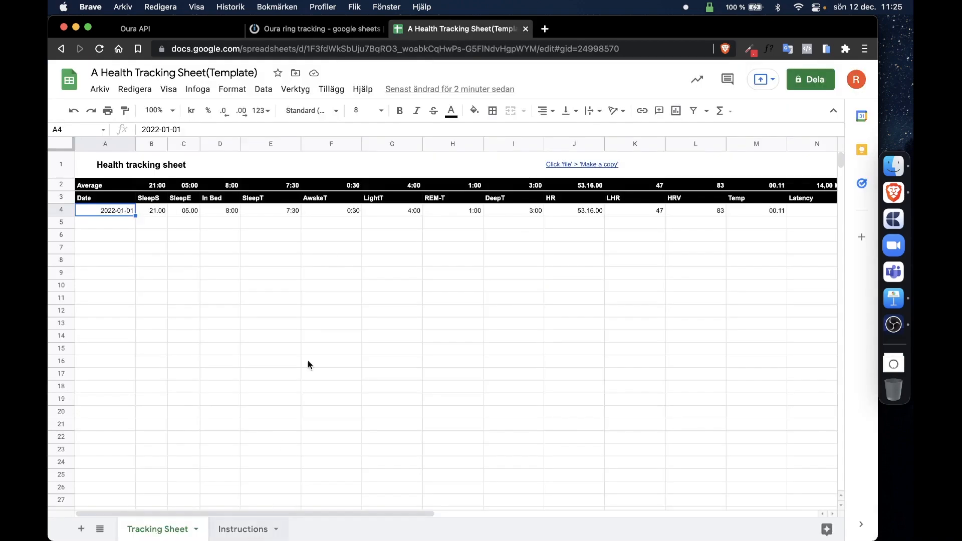
left_click(246, 250)
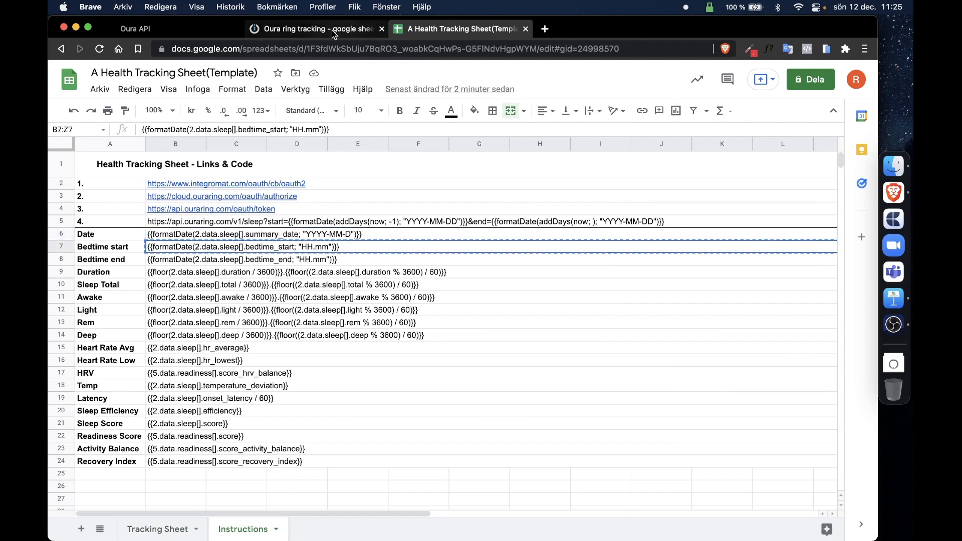
left_click(335, 30)
left_click(462, 290)
type("formatDate( 2. data.sleep[].bedtime_start ; HH.mm )")
left_click(523, 324)
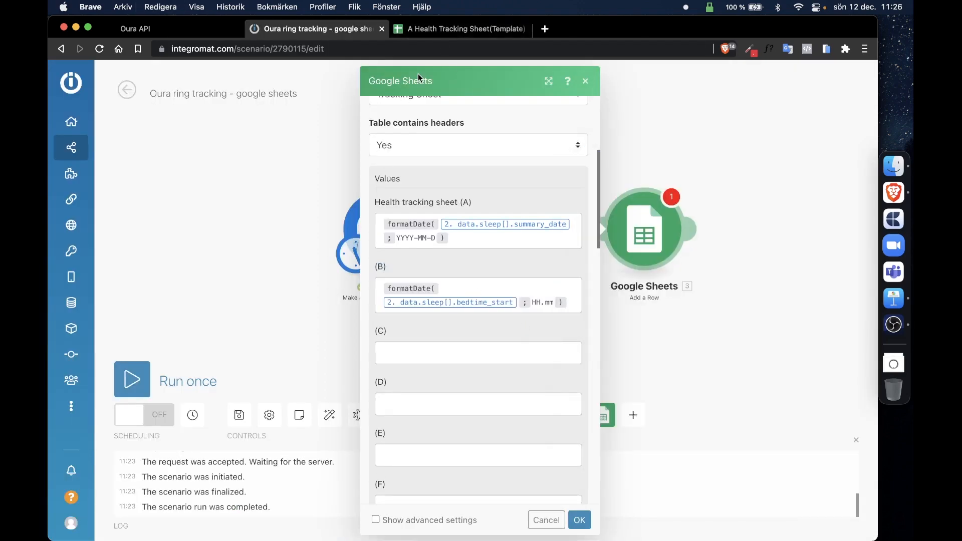
- Copy the Bedtime end formula {{formatDate(2.data.sleep[].bedtime_end; "HH.mm")}} from the Instructions sheet into column C and confirm the module settings
left_click(450, 30)
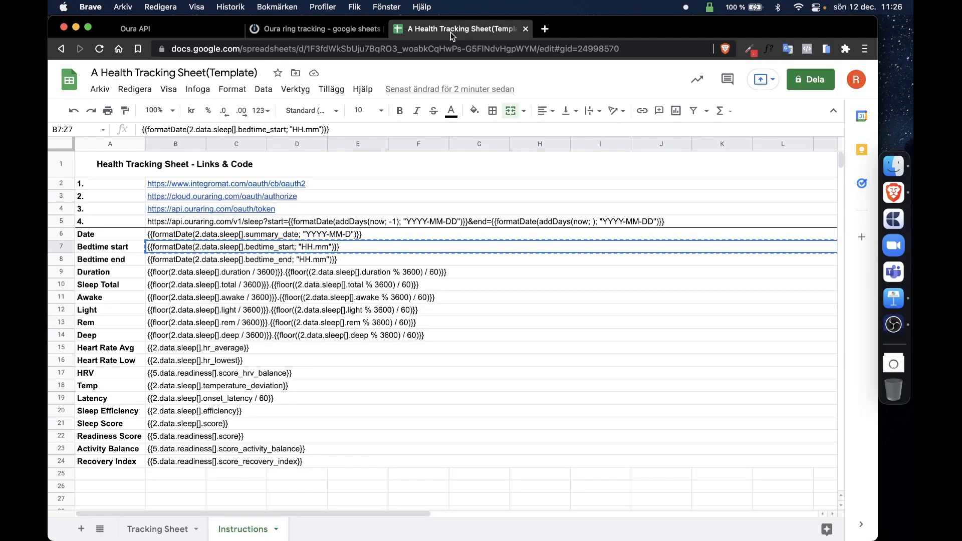
left_click(227, 262)
left_click(345, 31)
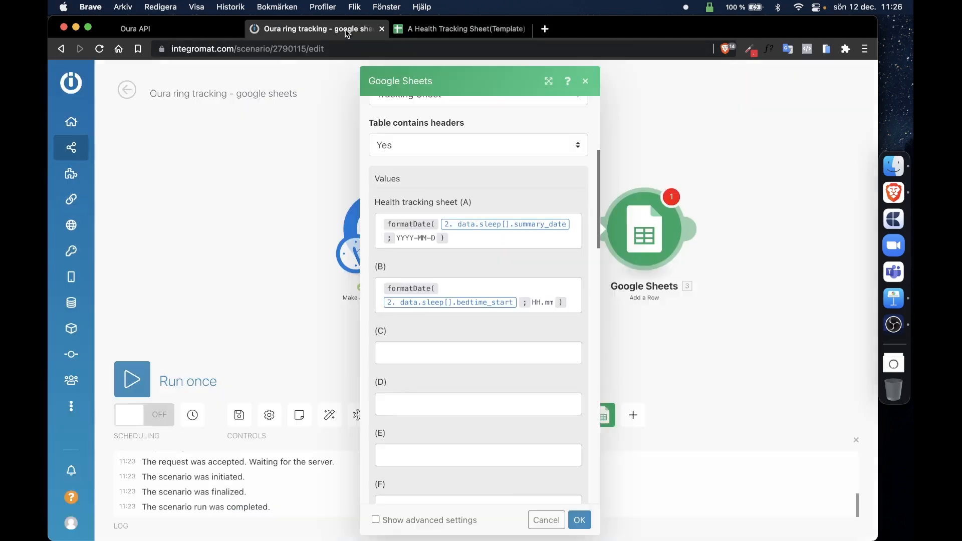
left_click(427, 346)
left_click(580, 519)
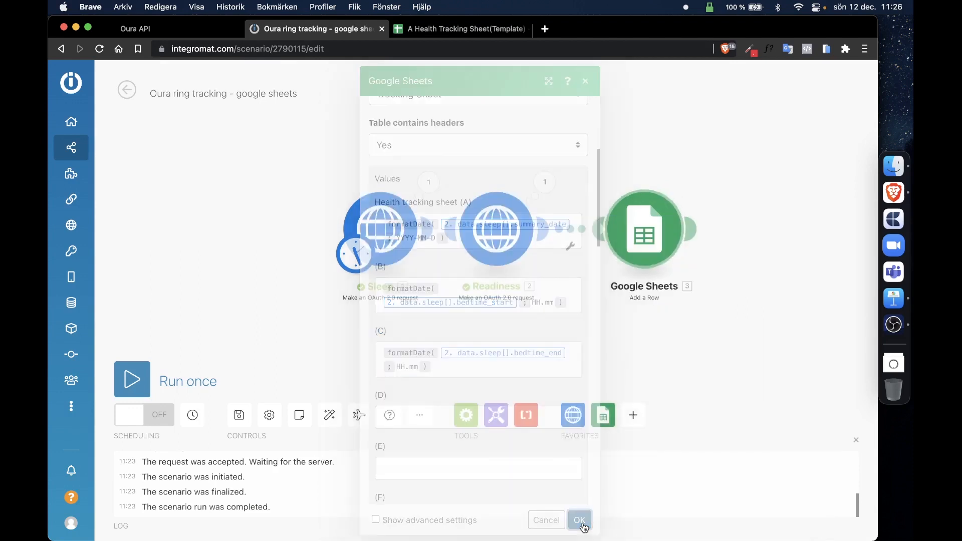
- Run the scenario once with the Google Sheets module included
scroll(645, 316, "down", 5)
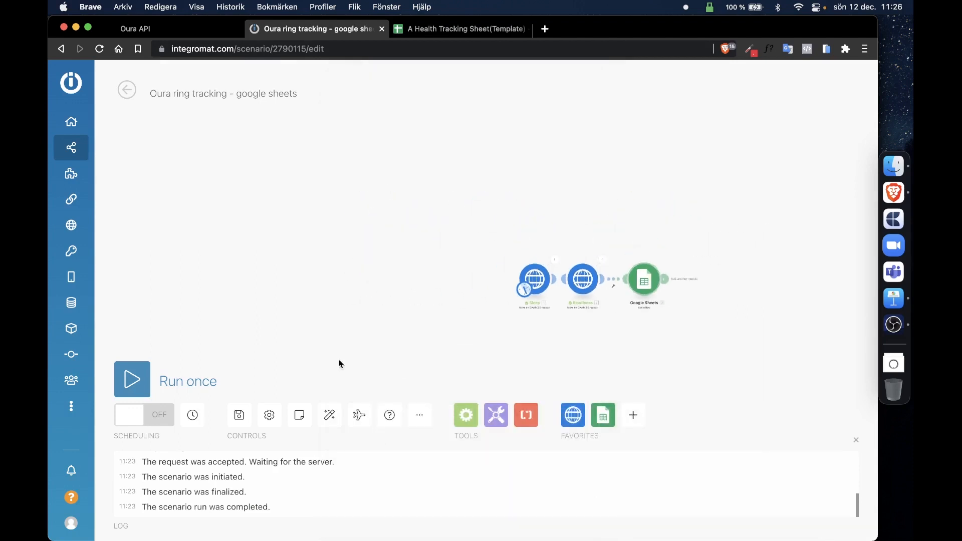
left_click(132, 379)
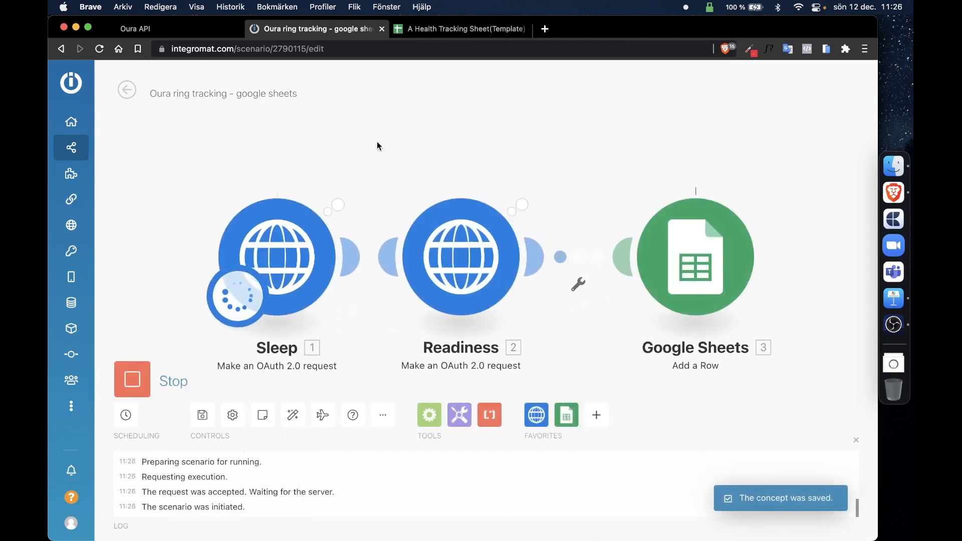
- Check the first empty row of the Tracking Sheet for data added by the scenario run
left_click(431, 29)
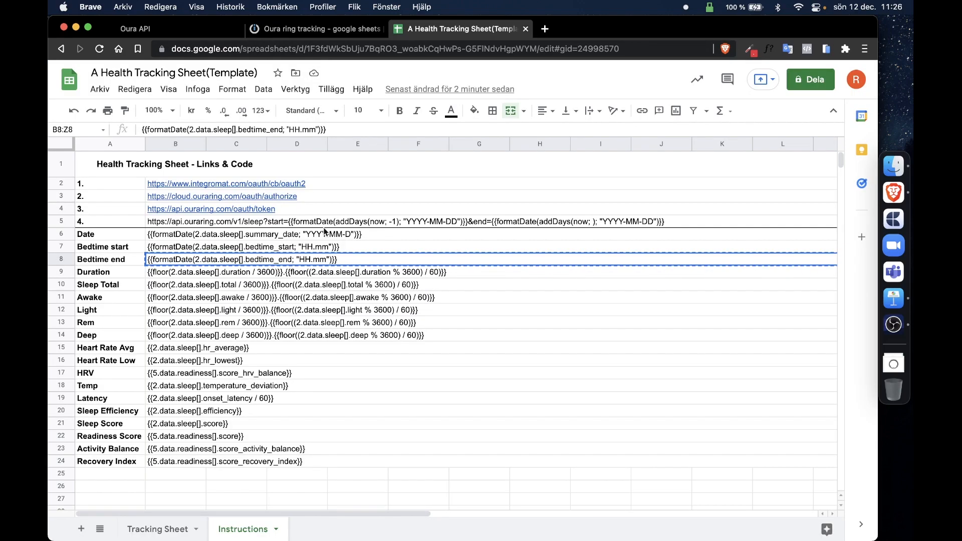
left_click(160, 529)
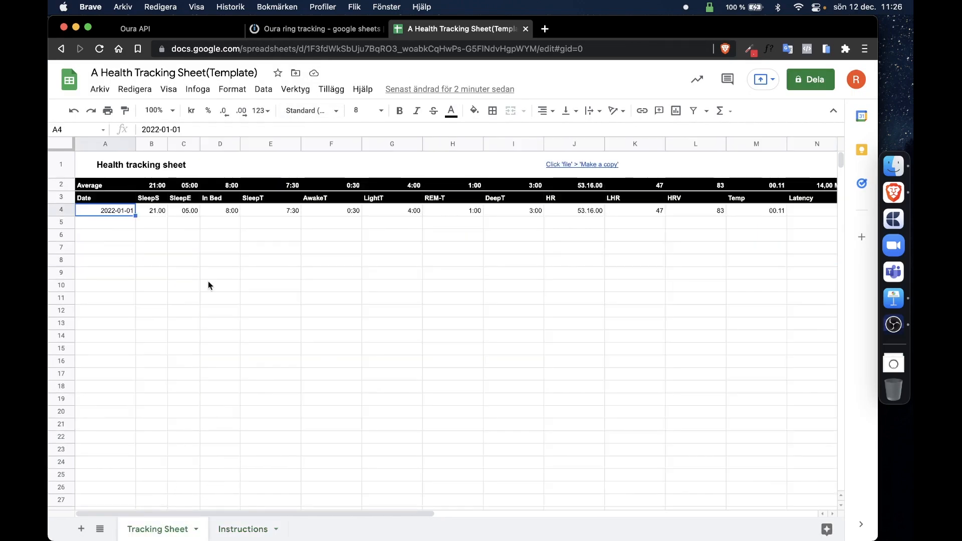
key("Down")
key("Right")
key("Right")
key("Right")
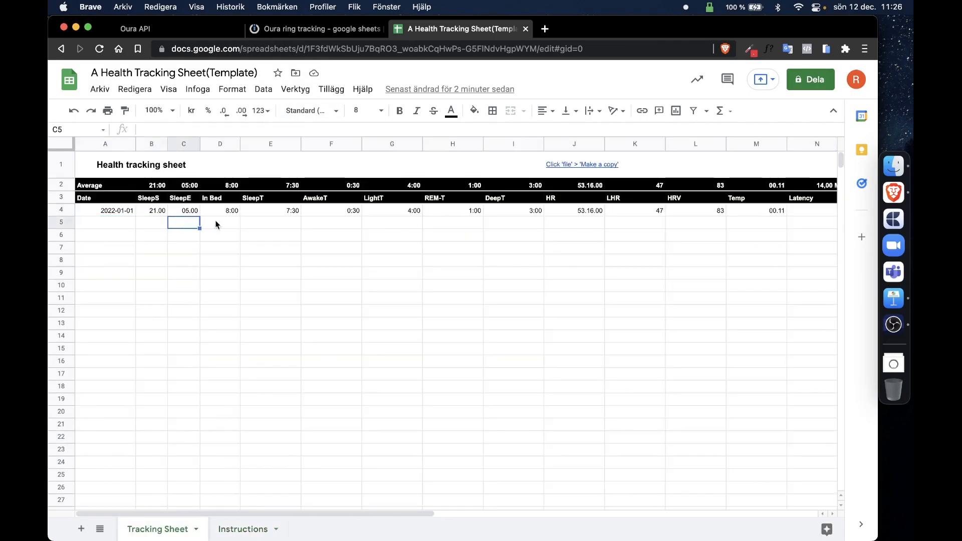
key("Left")
key("Left")
key("Left")
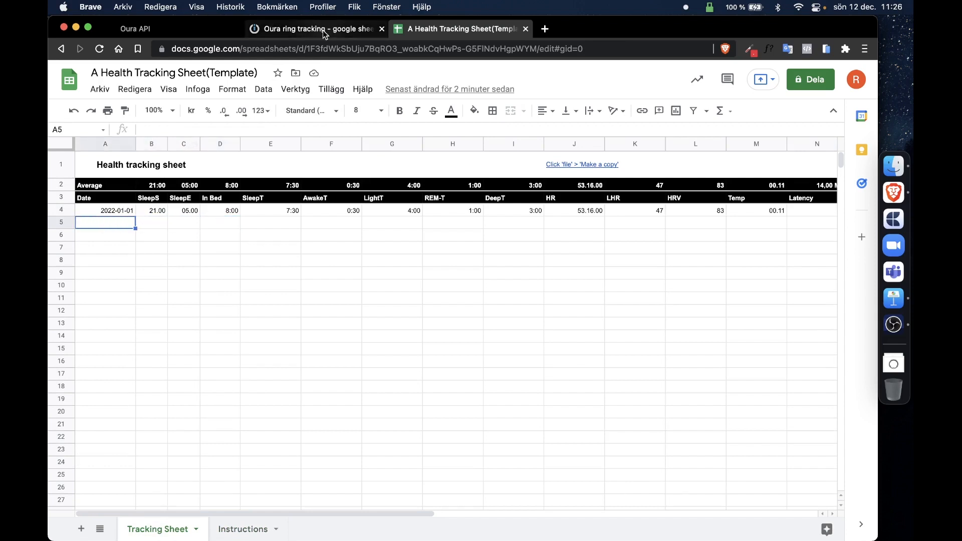
- In the Google Sheets module's column A formula, replace the summary_date variable with summary_date from the Sleep request's output
left_click(326, 29)
left_click(679, 267)
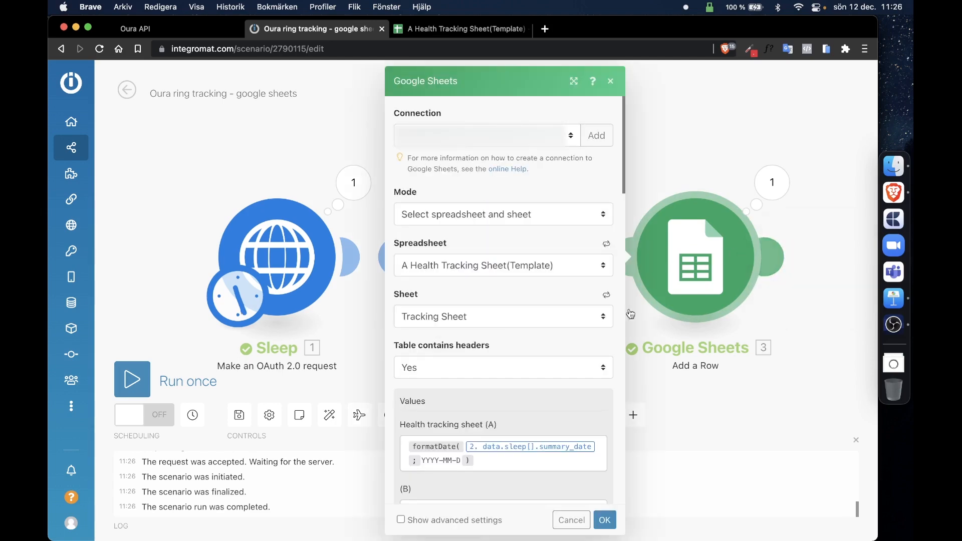
scroll(594, 348, "down", 2)
left_click(594, 391)
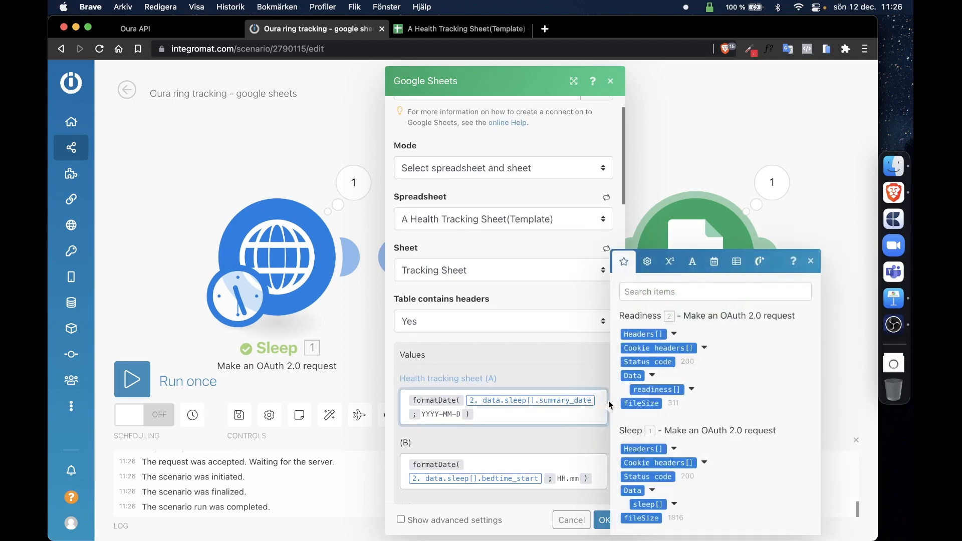
key("BackSpace")
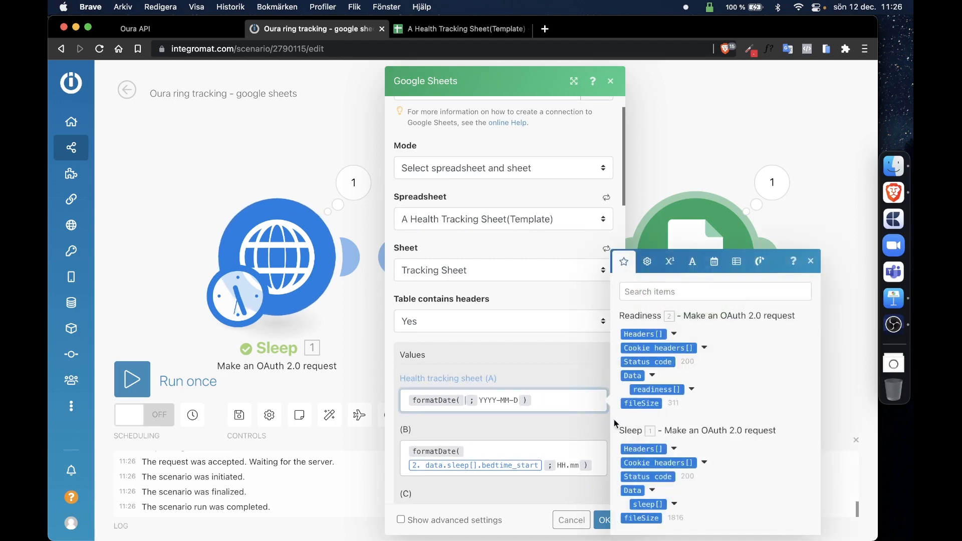
left_click(674, 504)
scroll(675, 503, "down", 1)
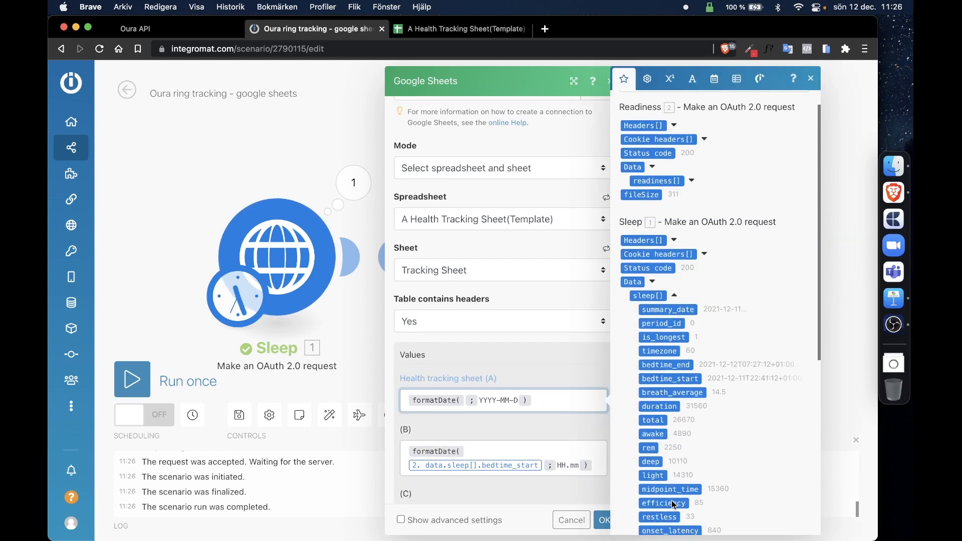
left_click(685, 312)
- Replace the bedtime_start variable in the column B formula with bedtime_start from the Sleep request's output
scroll(563, 403, "down", 4)
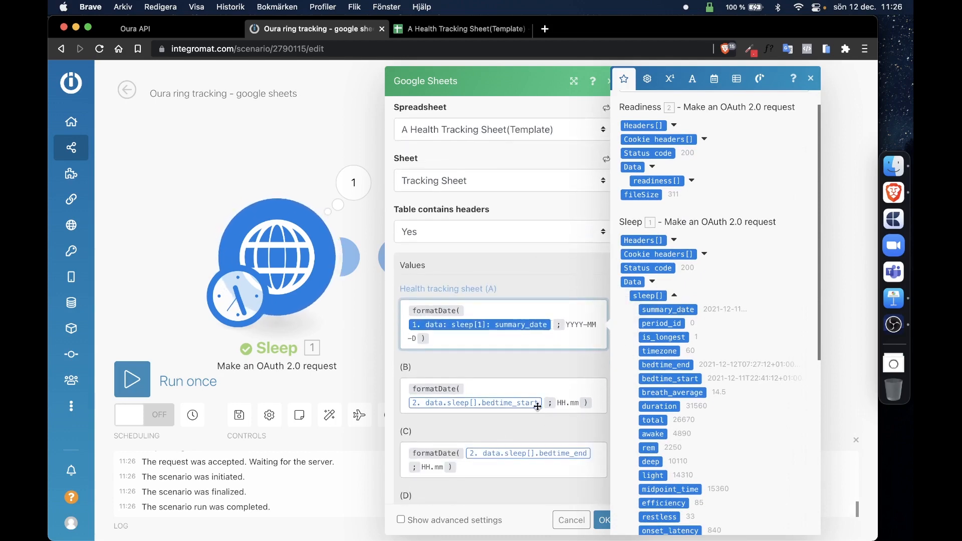
left_click(543, 403)
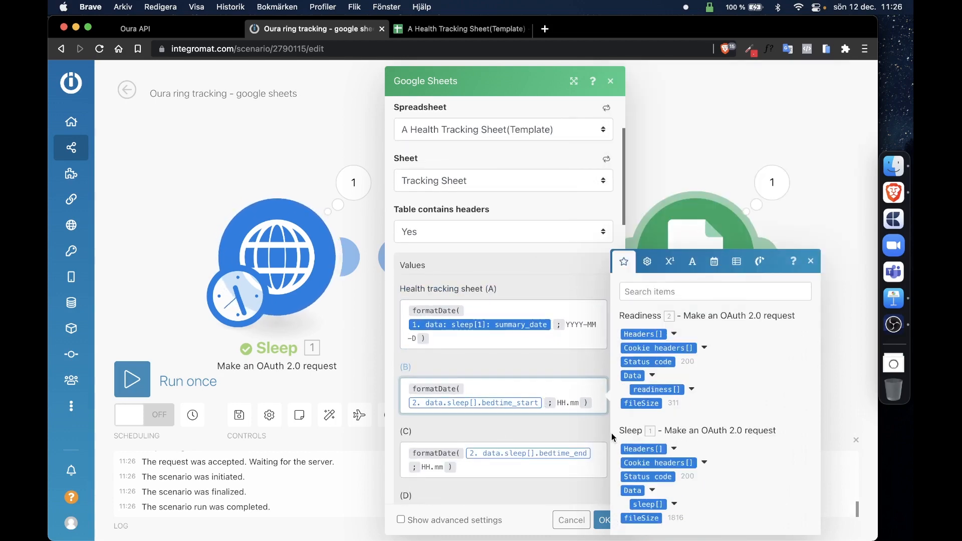
key("BackSpace")
scroll(680, 503, "down", 1)
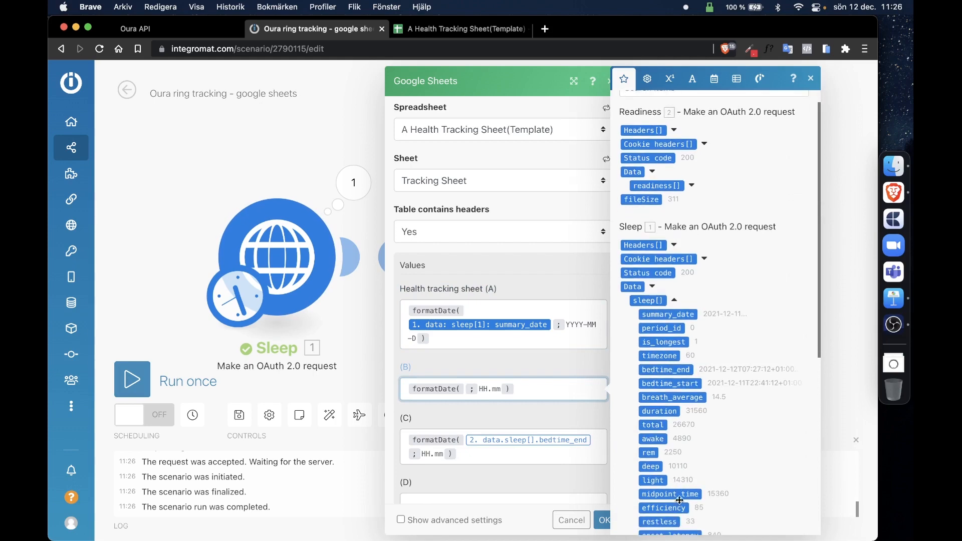
left_click(672, 383)
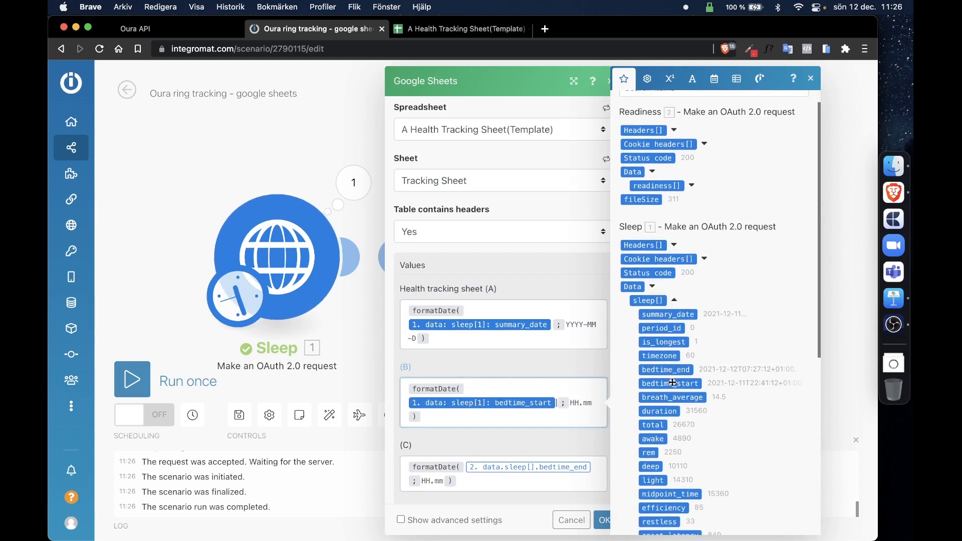
- Replace the bedtime_end variable in the column C formula with the Sleep request's bedtime_end and confirm the module settings
left_click(596, 467)
key("BackSpace")
left_click(675, 505)
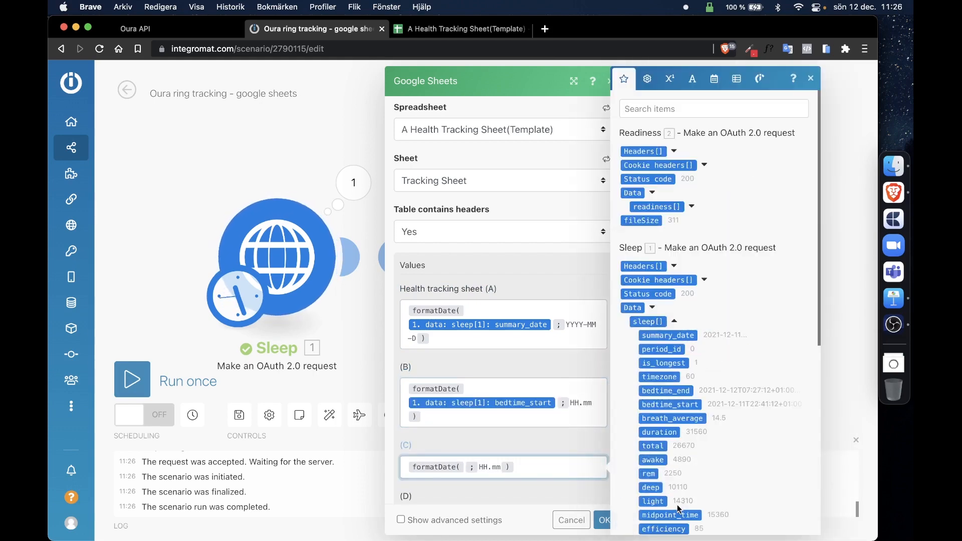
left_click(678, 394)
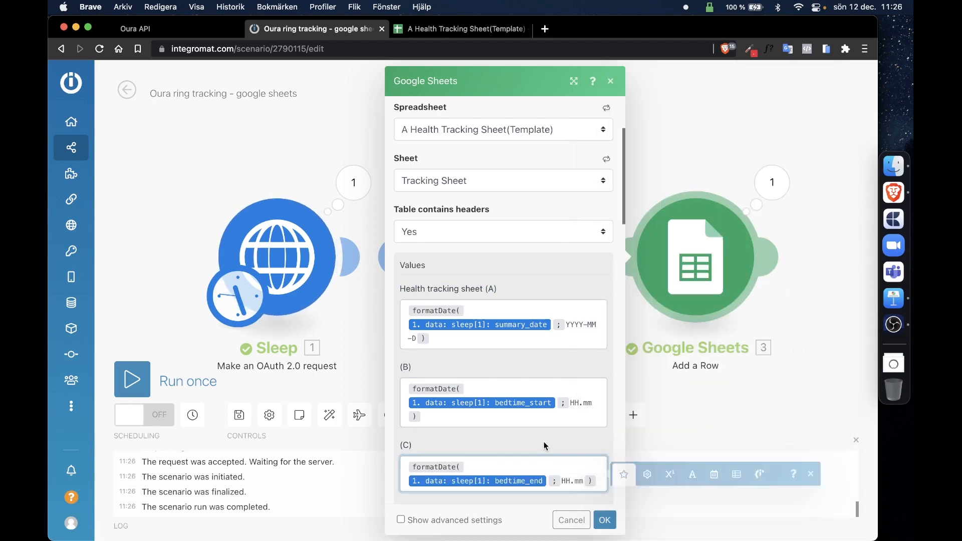
left_click(605, 521)
- Run the scenario once and check the date, SleepS and SleepE cells of the added row in the Tracking Sheet
left_click(132, 379)
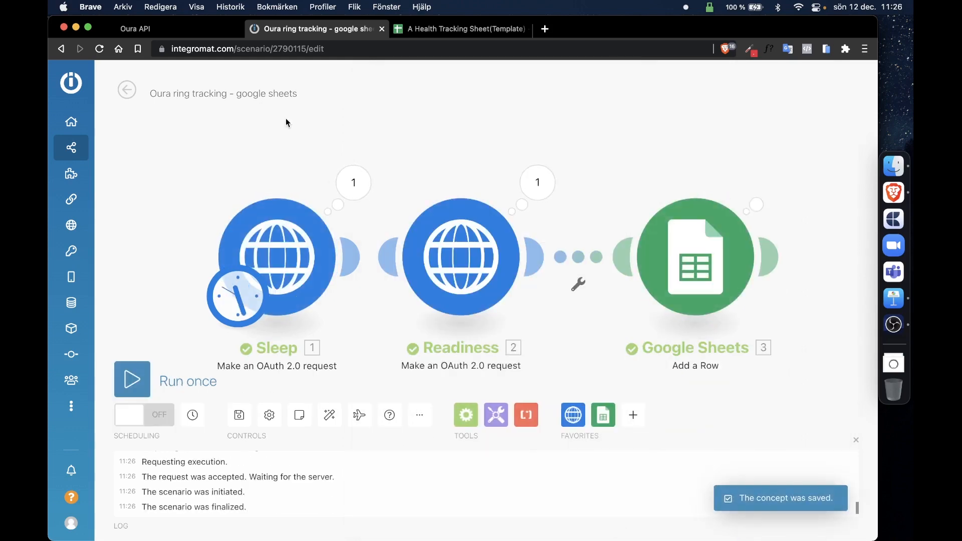
left_click(460, 29)
left_click(245, 322)
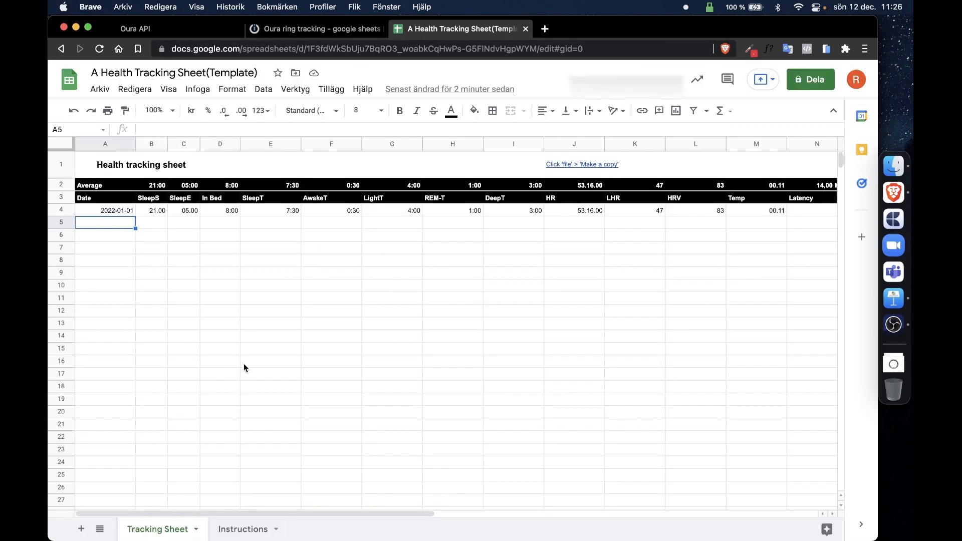
left_click(187, 276)
left_click(155, 223)
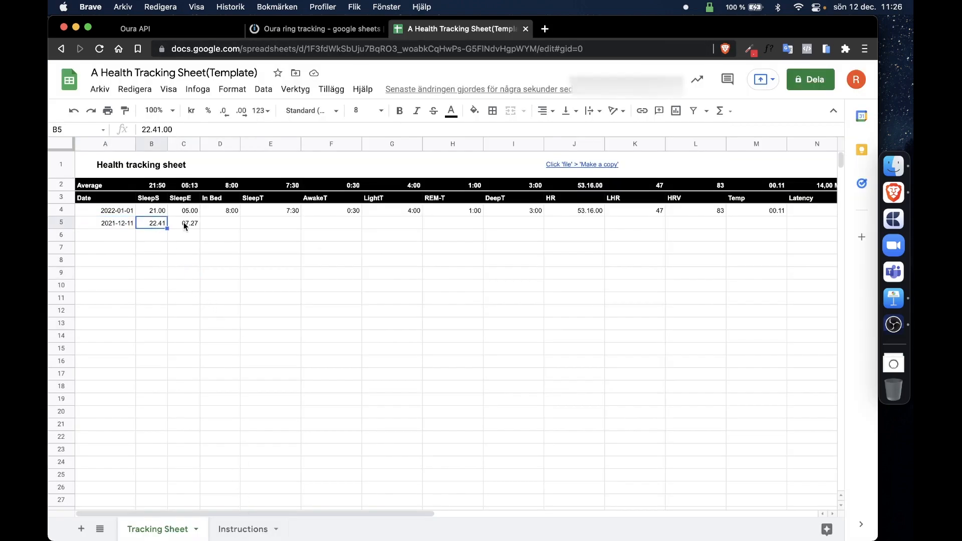
right_click(185, 224)
left_click(153, 230)
left_click(193, 272)
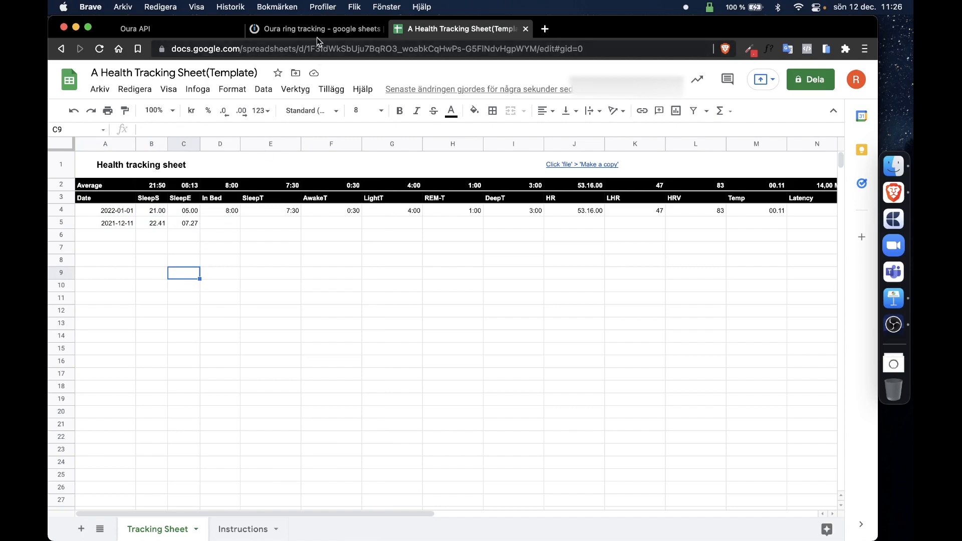
- Copy the Duration formula from the Instructions sheet into column D: {{floor(2.data.sleep[].duration / 3600)}}.{{floor((2.data.sleep[].duration % 3600) / 60)}}
left_click(253, 536)
left_click(243, 271)
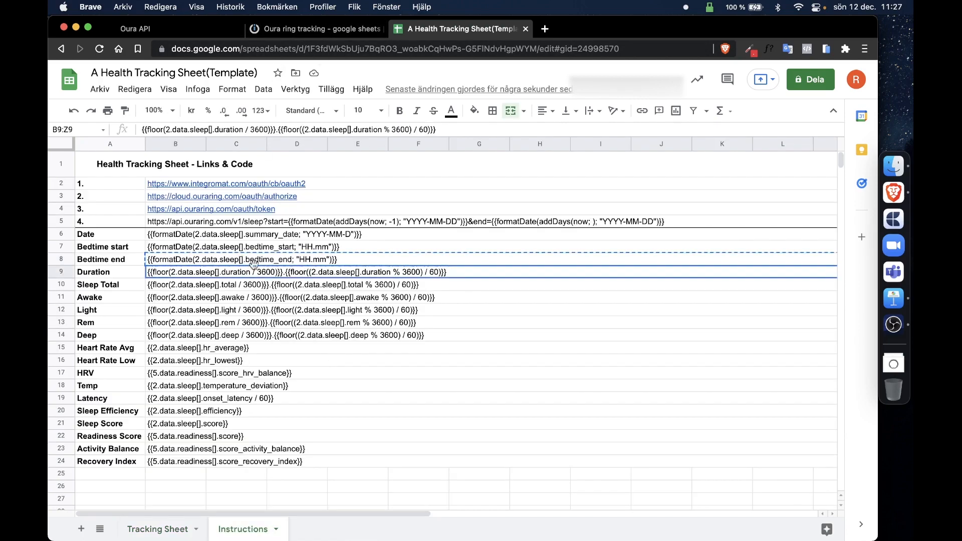
left_click(344, 28)
left_click(671, 306)
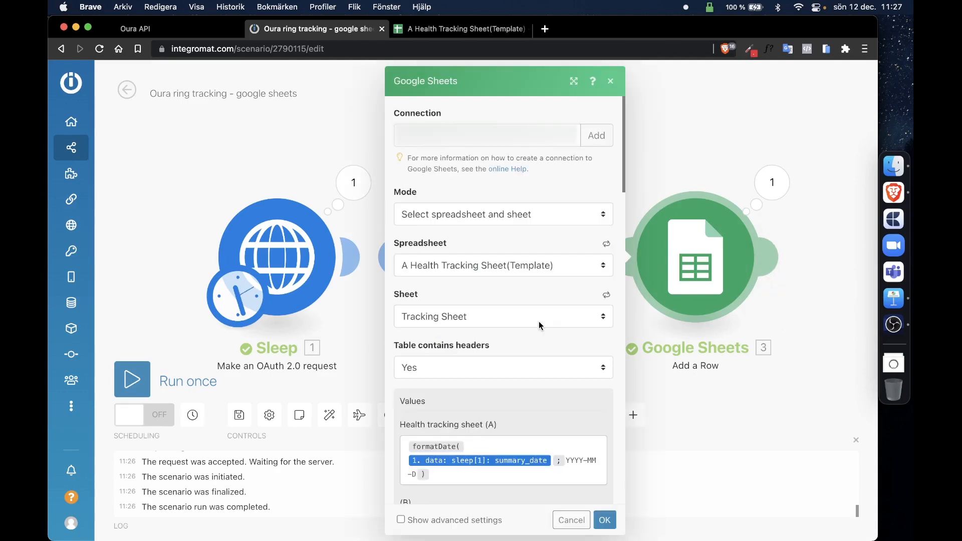
scroll(468, 386, "down", 7)
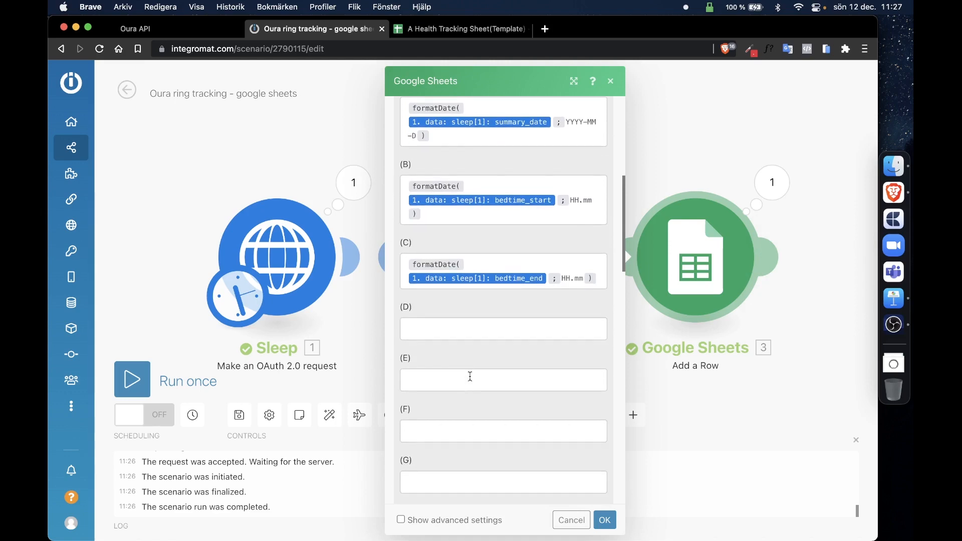
left_click(485, 327)
type("floor( 2. data.sleep[].duration / 3600 ) . floor( ( 2. data.sleep[].duration mod 3600 ) / 60 )")
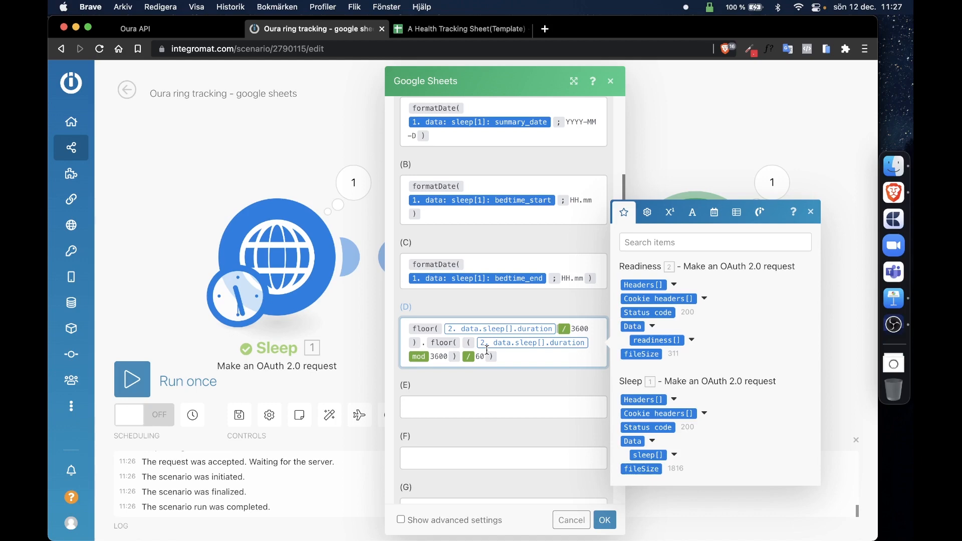
- Replace both duration variables in the column D formula with duration from the Sleep request's output
key("BackSpace")
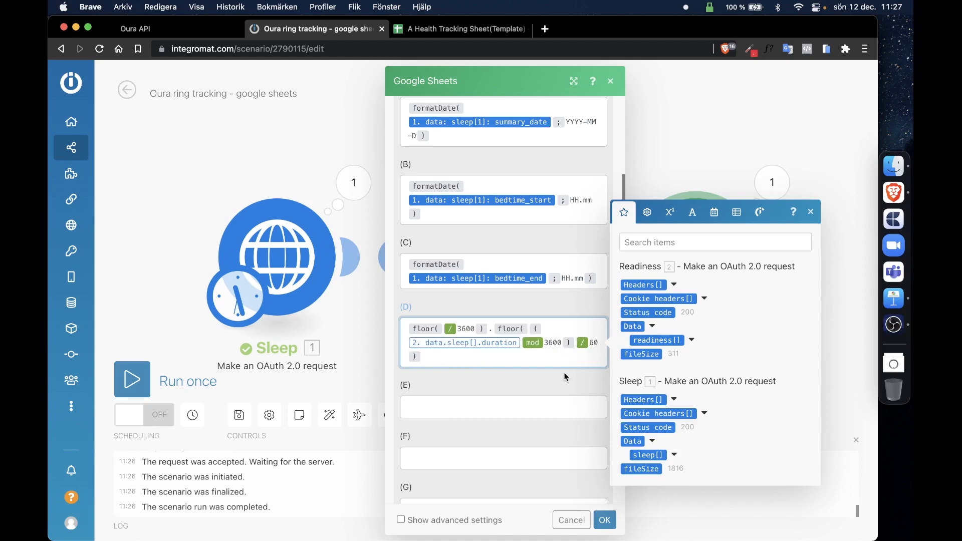
left_click(674, 455)
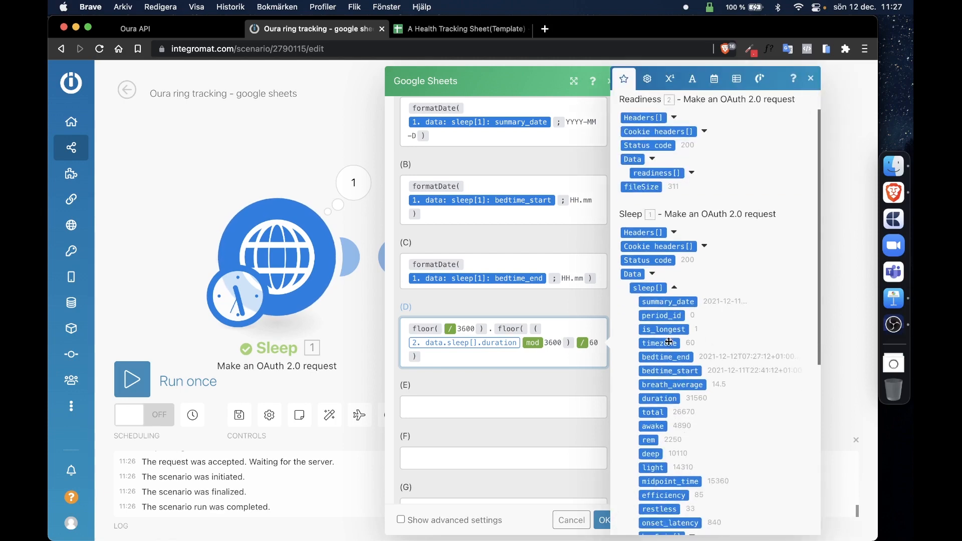
left_click(660, 398)
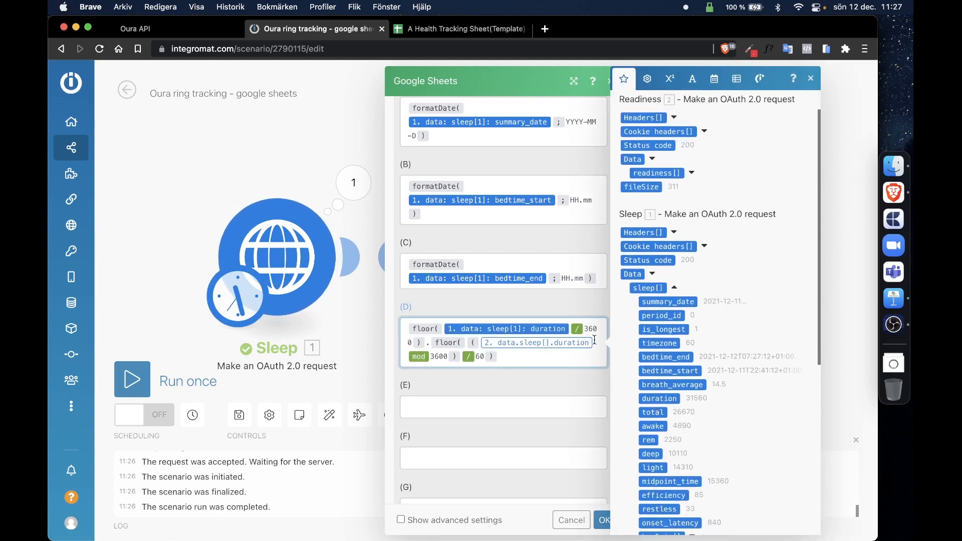
key("BackSpace")
left_click(660, 398)
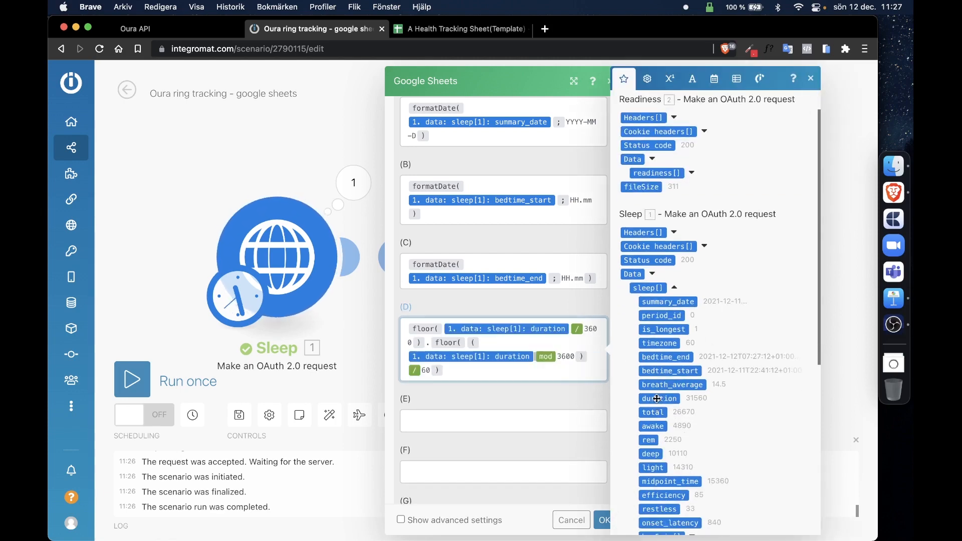
- Copy the Sleep Total formula from the Instructions sheet into column E: {{floor(2.data.sleep[].total / 3600)}}.{{floor((2.data.sleep[].total % 3600) / 60)}}
left_click(490, 412)
left_click(461, 29)
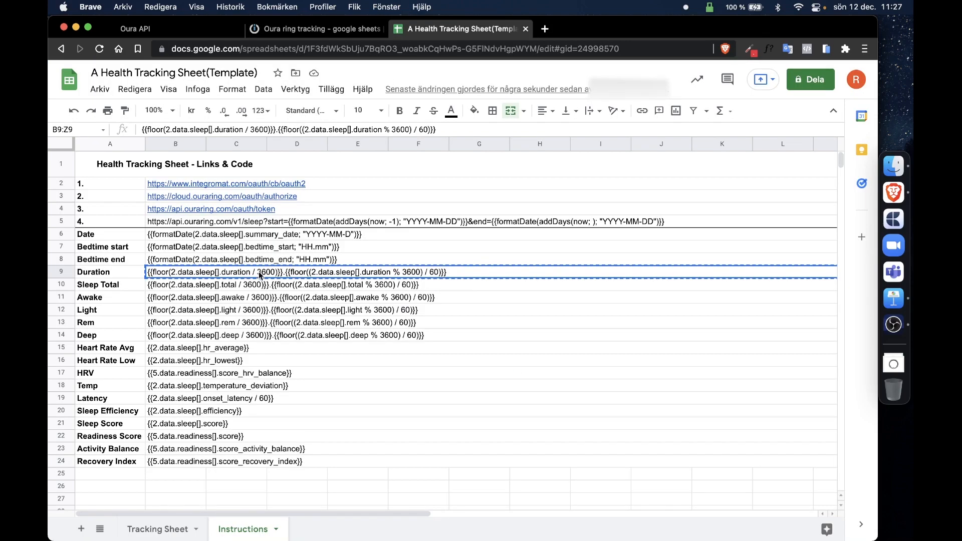
left_click(235, 287)
key("super+c")
left_click(316, 29)
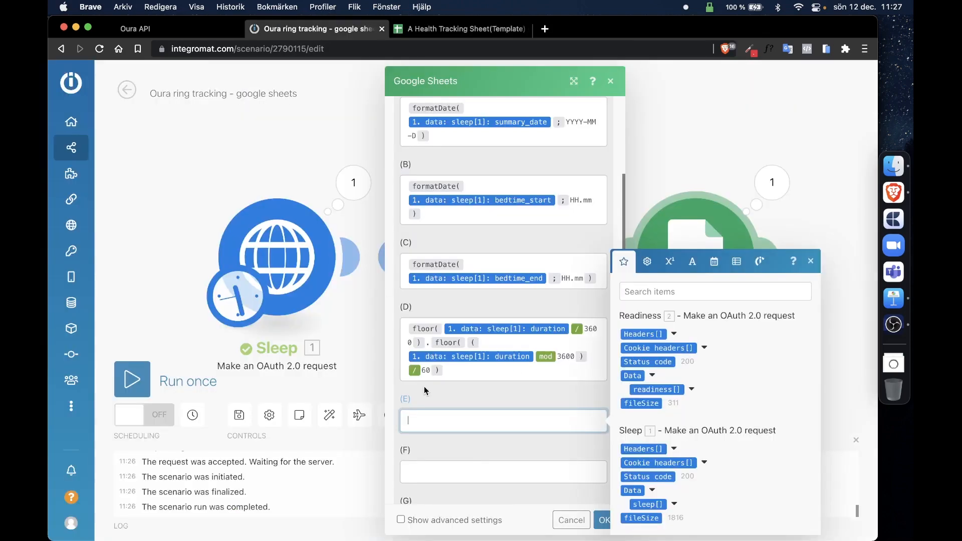
key("super+v")
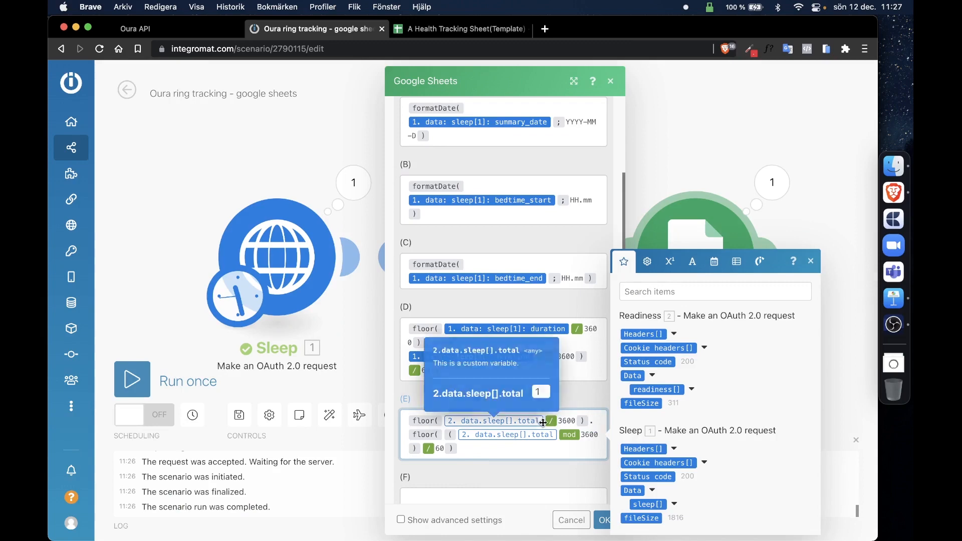
- Replace both total variables in the column E formula with total from the Sleep request's output
left_click(675, 504)
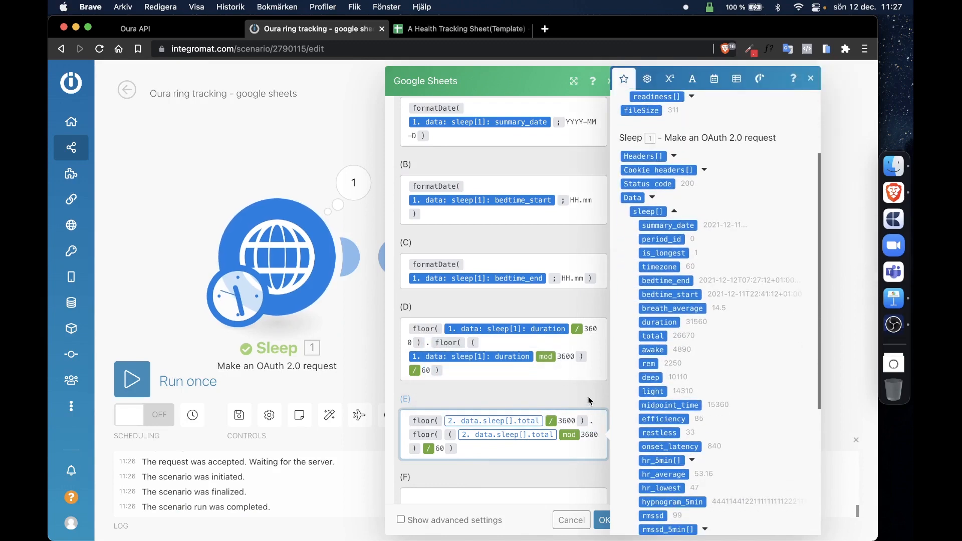
key("BackSpace")
left_click(653, 336)
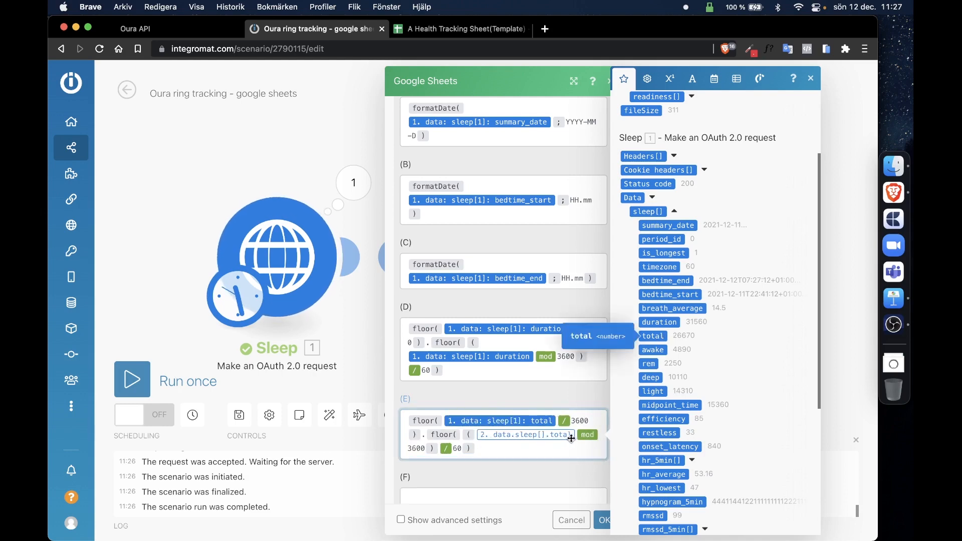
key("BackSpace")
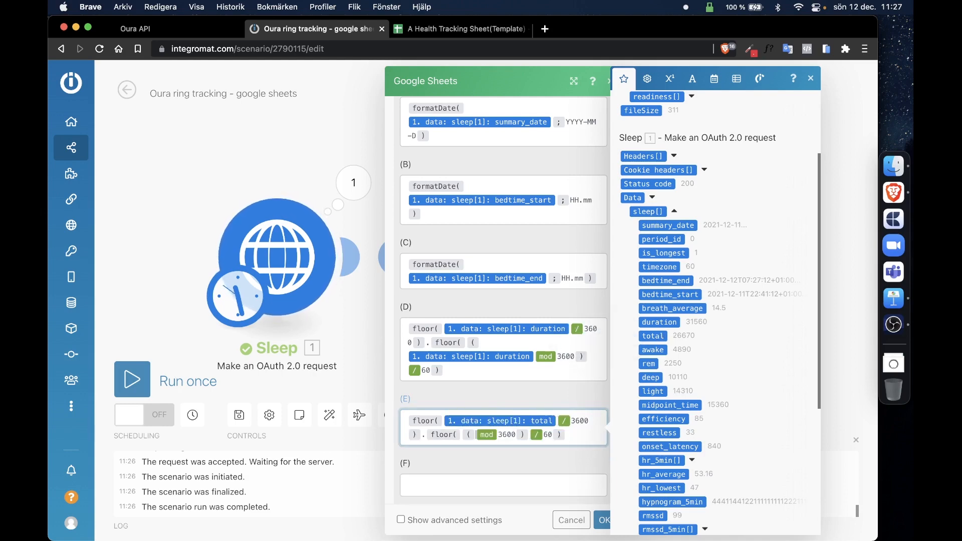
left_click(653, 336)
- Copy the Awake formula from the Instructions sheet into column F: {{floor(2.data.sleep[].awake / 3600)}}.{{floor((2.data.sleep[].awake % 3600) / 60)}}
key("Tab")
left_click(463, 28)
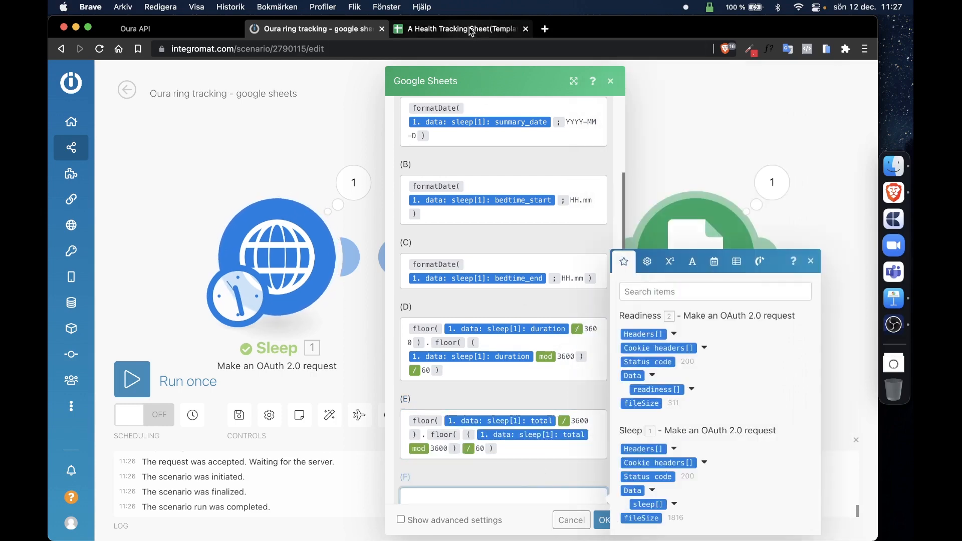
left_click(203, 297)
key("ctrl+c")
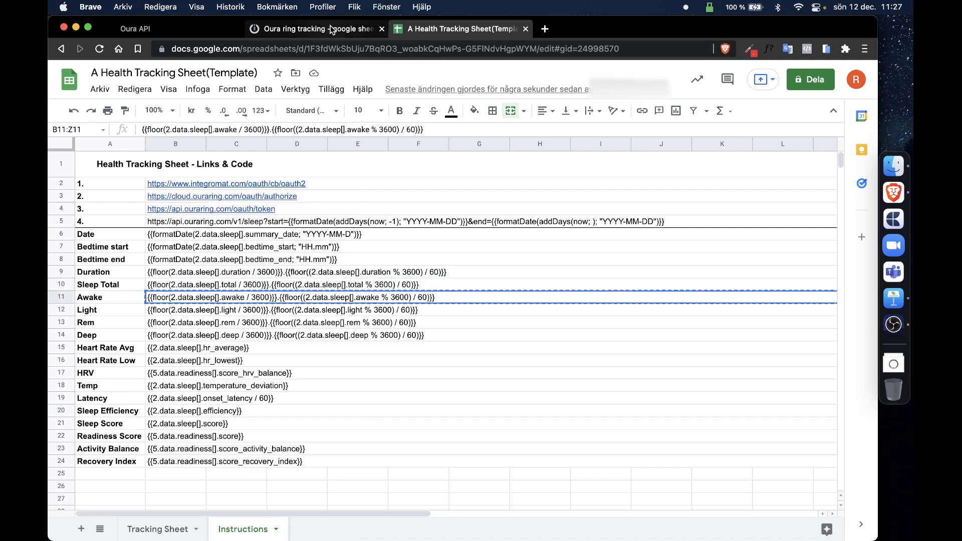
left_click(325, 28)
key("ctrl+v")
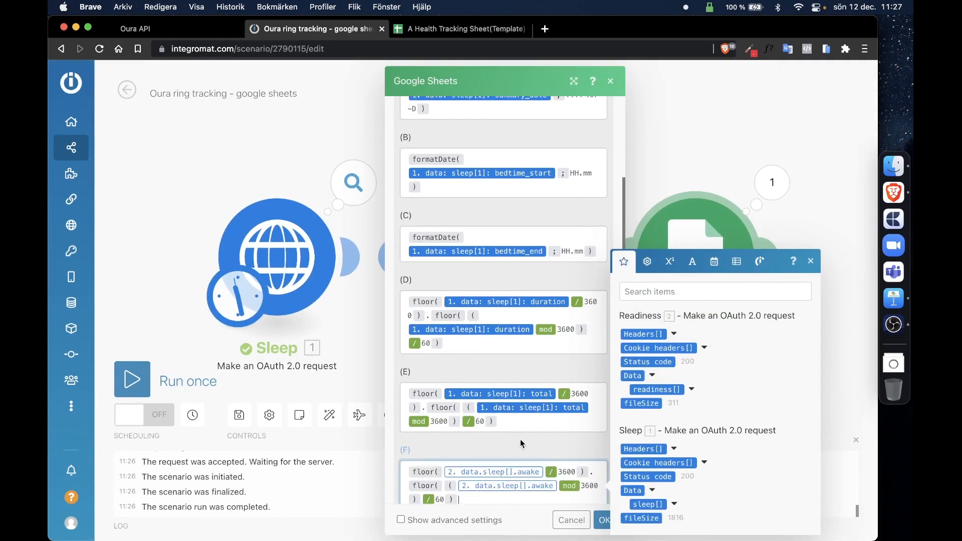
- Replace both awake variables in the column F formula with awake from the Sleep request's output
scroll(521, 436, "down", 2)
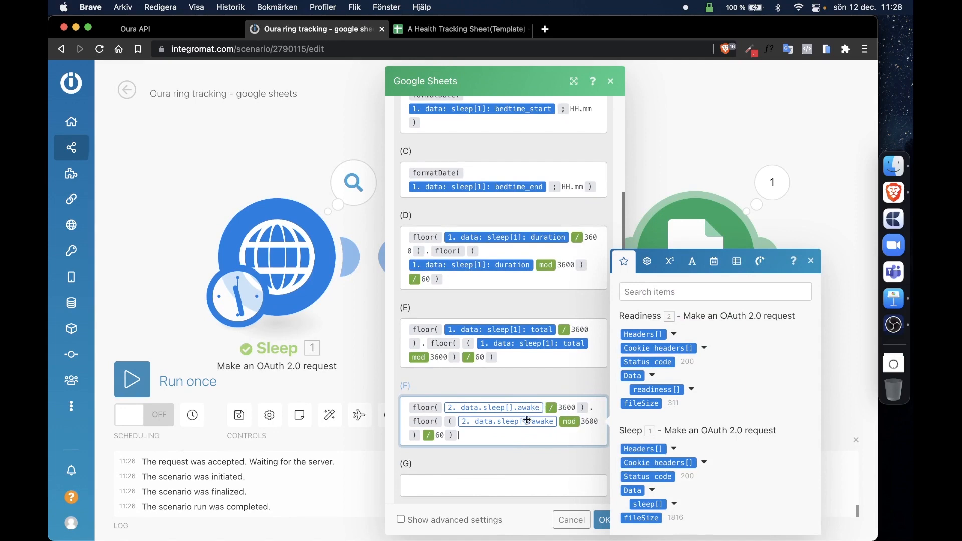
left_click(674, 505)
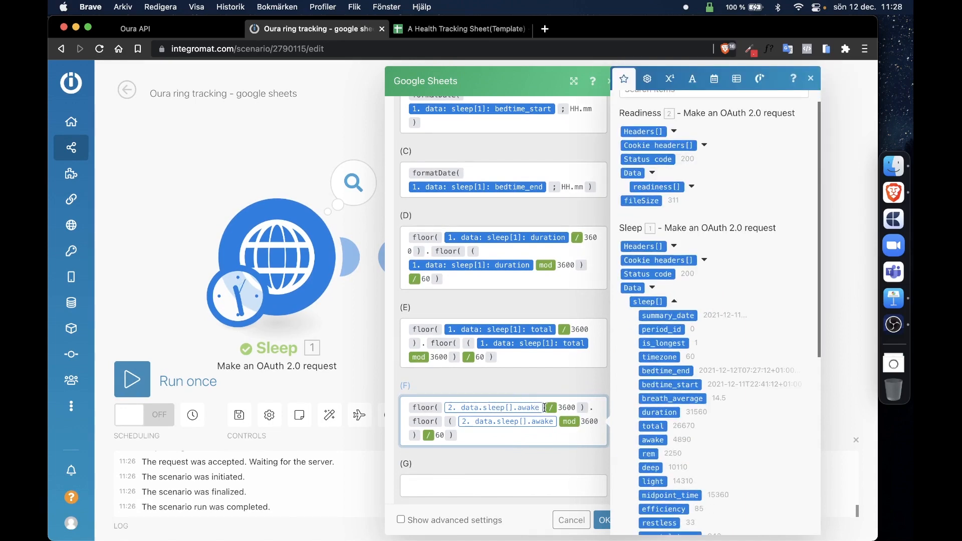
key("BackSpace")
left_click(653, 440)
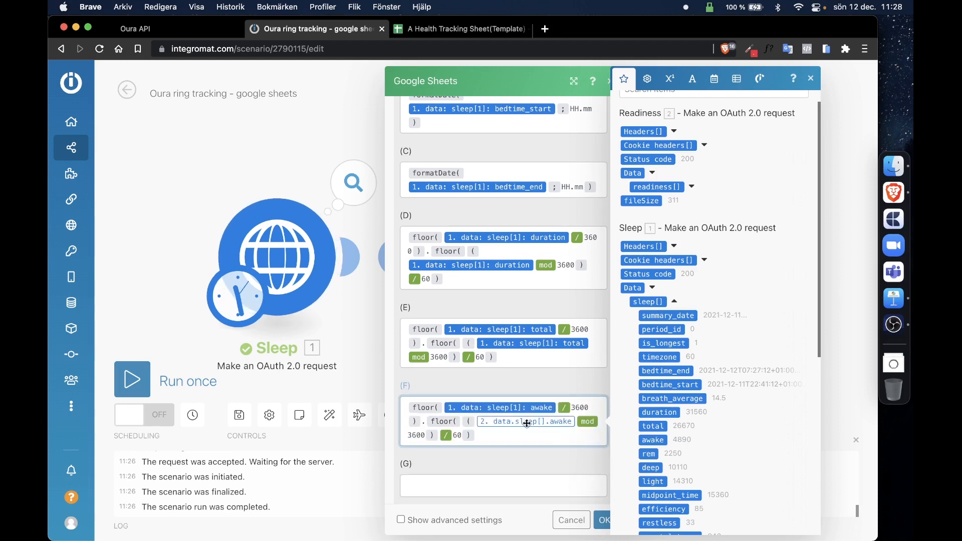
key("BackSpace")
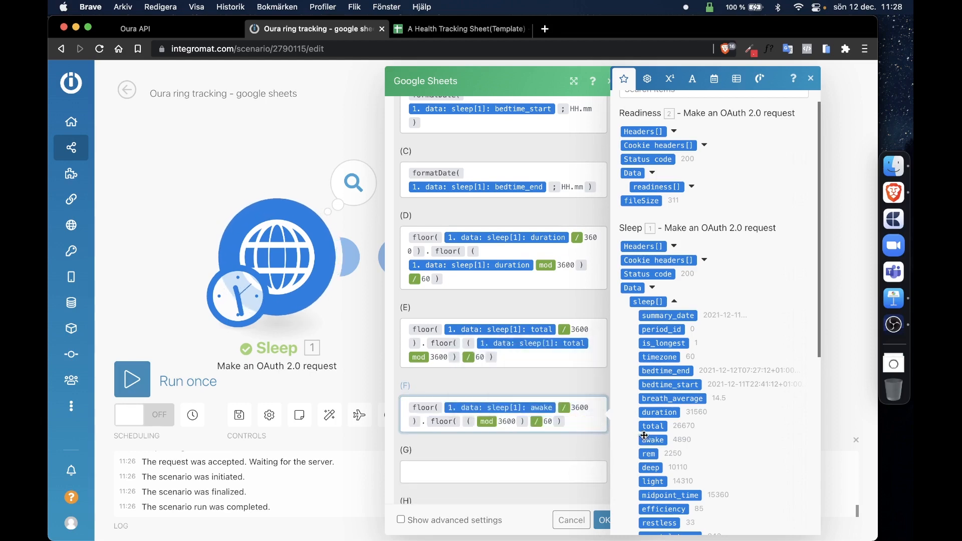
left_click(645, 438)
- Copy the Light formula from the Instructions sheet into column G: {{floor(2.data.sleep[].light / 3600)}}.{{floor((2.data.sleep[].light % 3600) / 60)}}
left_click(550, 482)
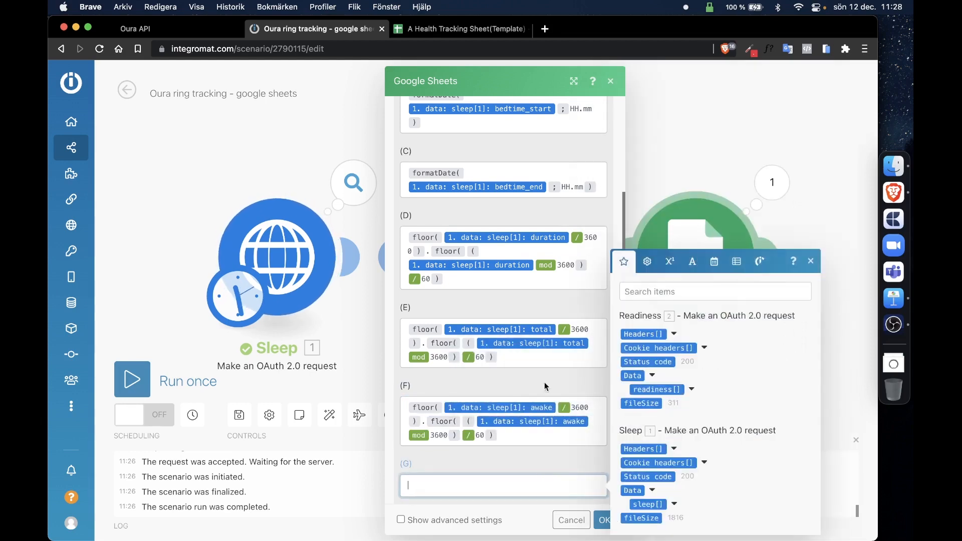
left_click(459, 30)
left_click(286, 312)
key("super+c")
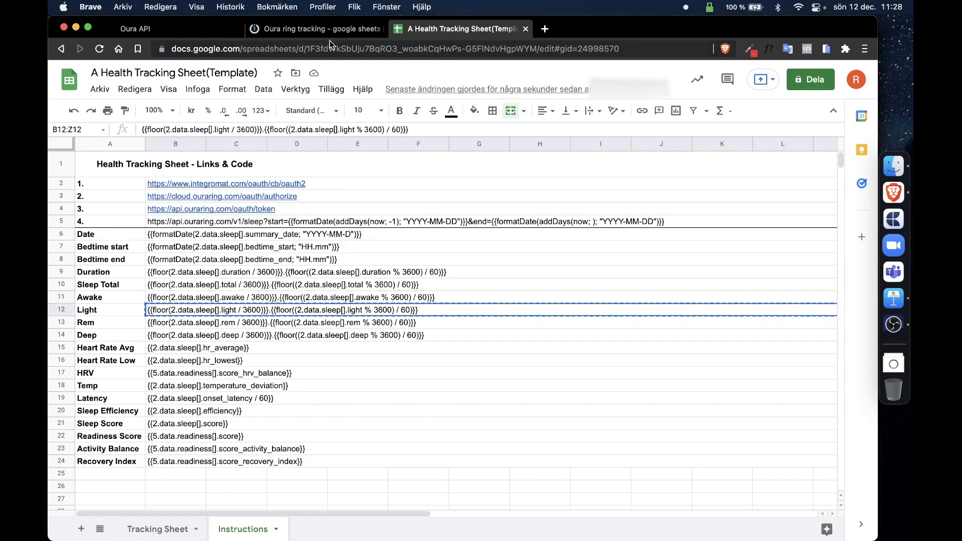
left_click(323, 31)
key("super+v")
scroll(540, 404, "down", 3)
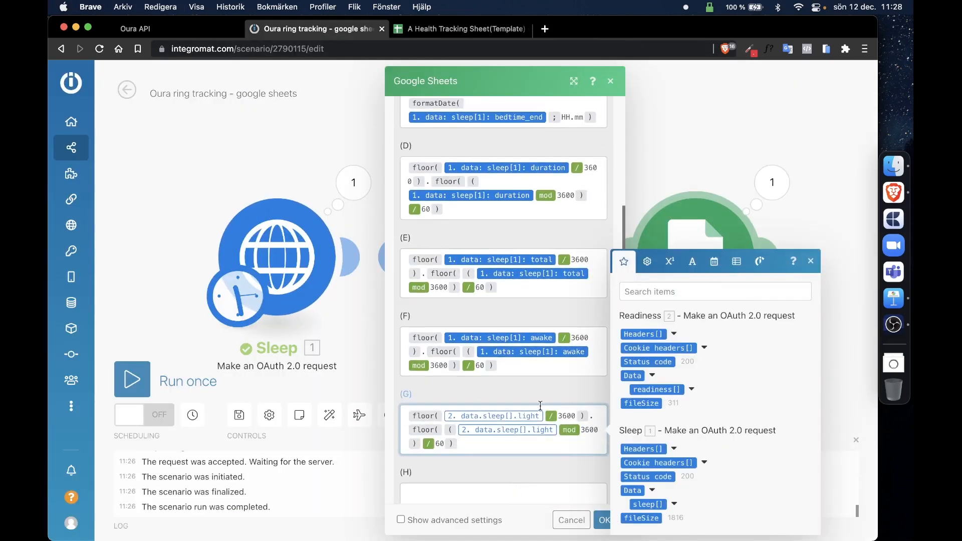
- Replace both light variables in the column G formula with light from the Sleep request's output
left_click(674, 503)
scroll(675, 501, "down", 2)
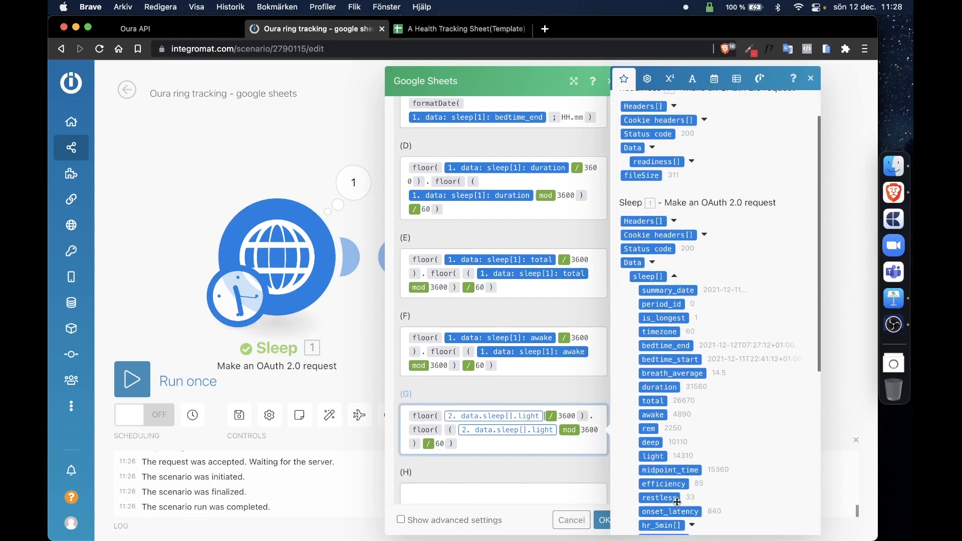
key("BackSpace")
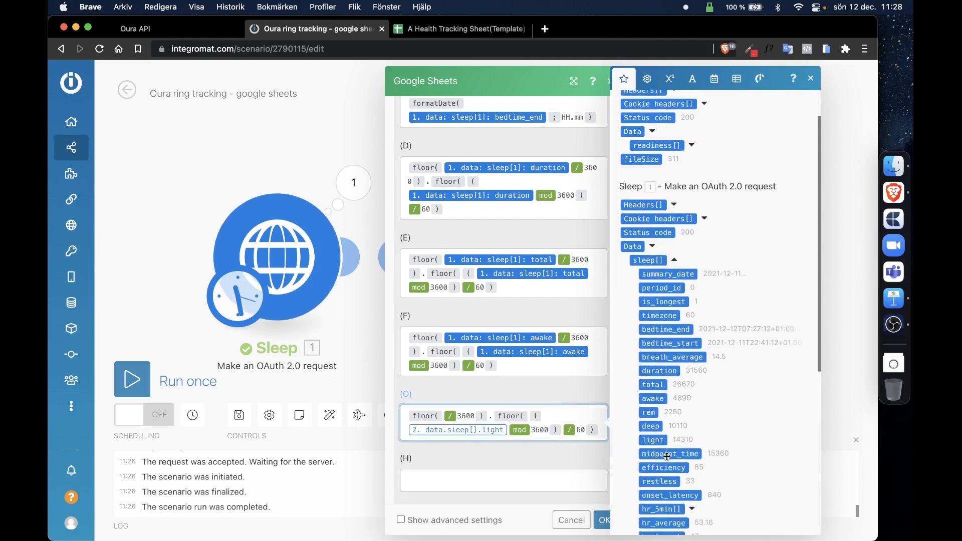
scroll(639, 394, "down", 3)
scroll(682, 413, "down", 6)
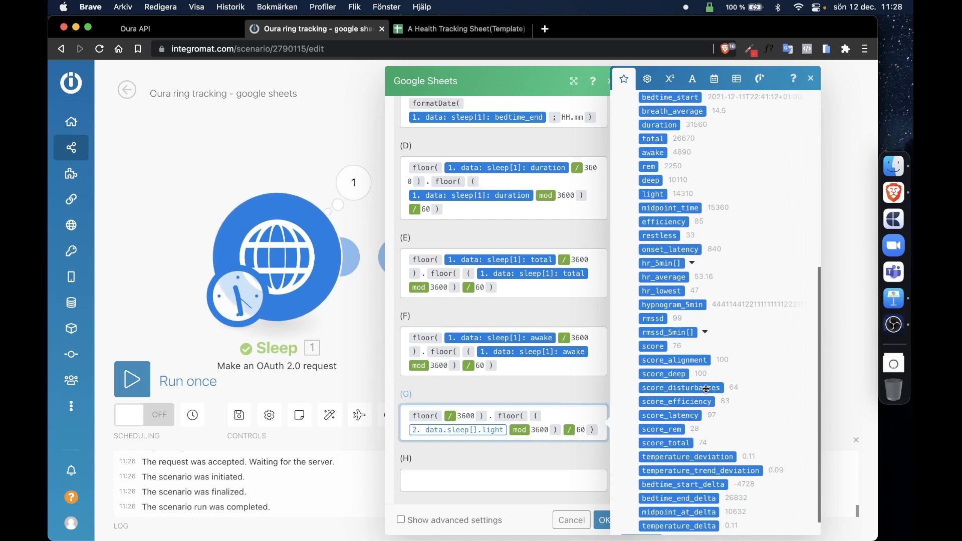
scroll(706, 389, "down", 1)
scroll(706, 390, "up", 1)
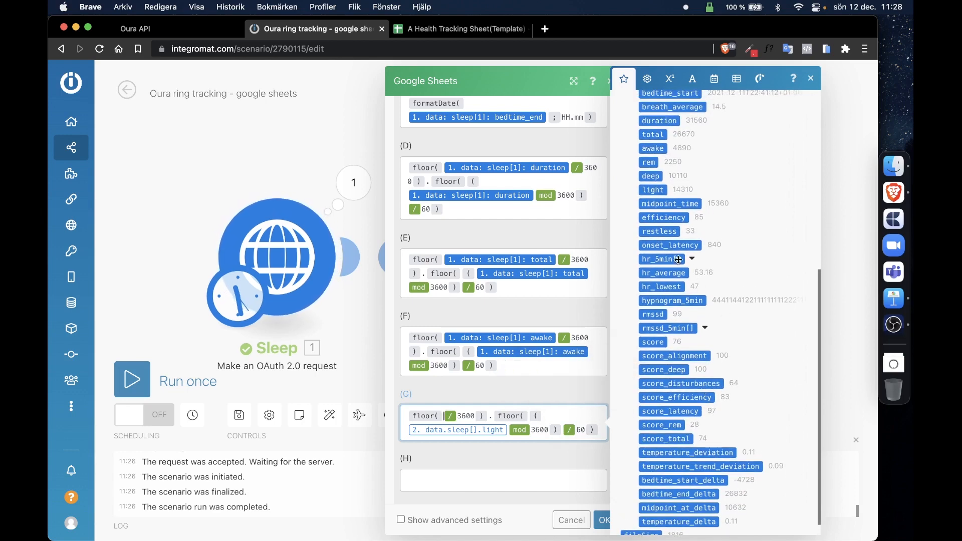
left_click(653, 190)
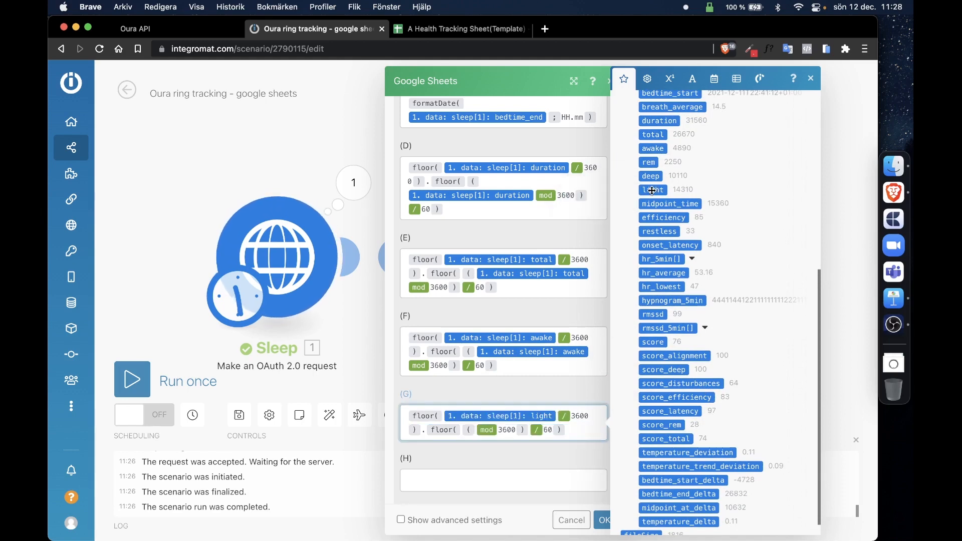
scroll(497, 430, "down", 2)
- Copy the Rem formula from the Instructions sheet into column H: {{floor(2.data.sleep[].rem / 3600)}}.{{floor((2.data.sleep[].rem % 3600) / 60)}}
left_click(497, 430)
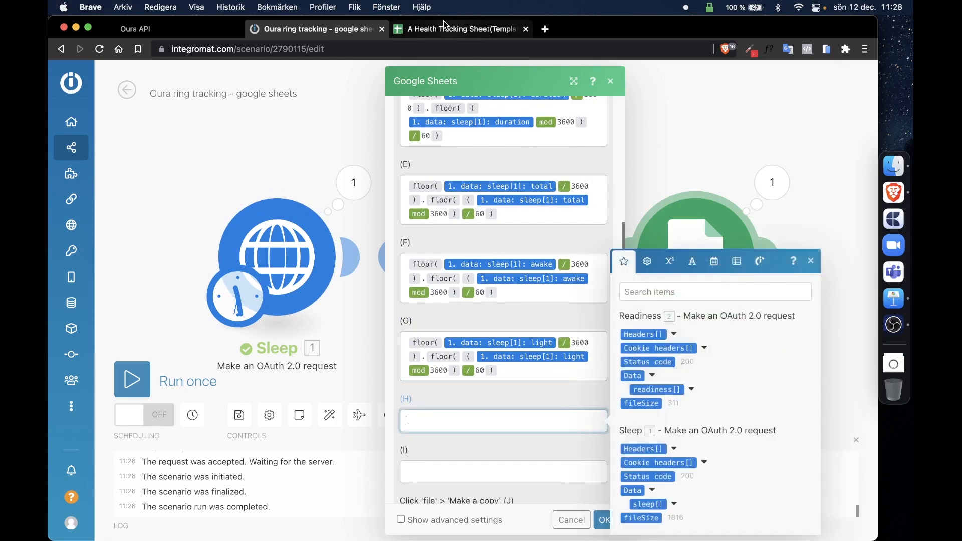
left_click(441, 29)
left_click(249, 325)
key("super+c")
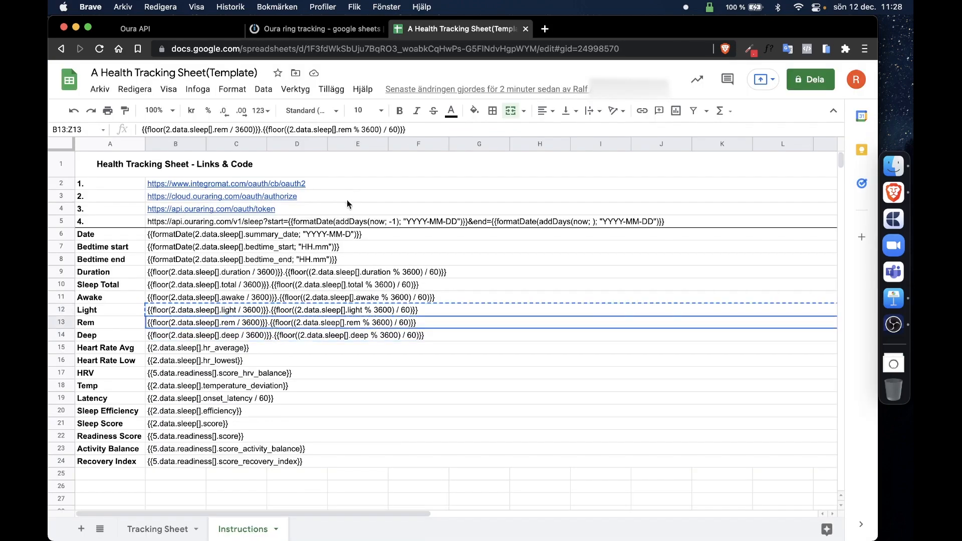
left_click(336, 29)
key("super+v")
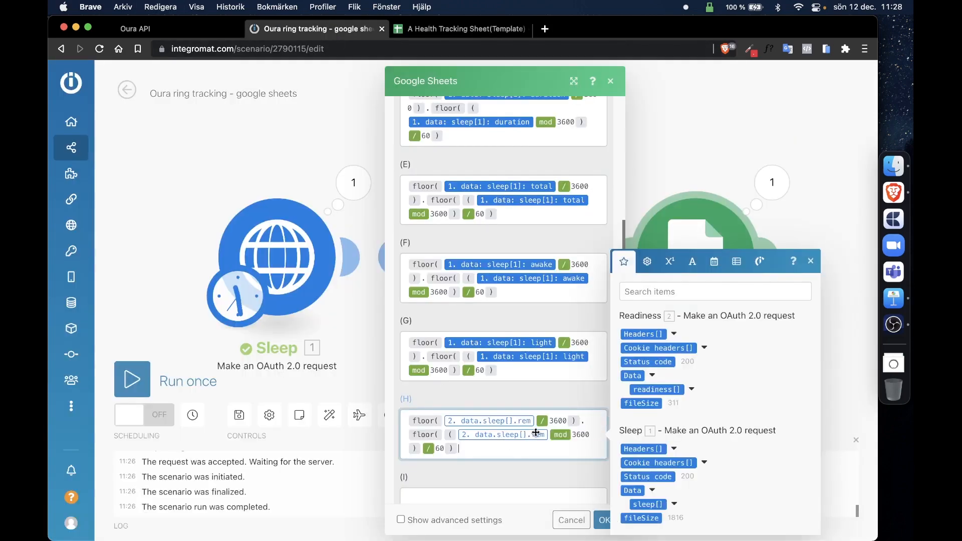
- Replace both rem variables in the column H formula with rem from the Sleep request's output
key("BackSpace")
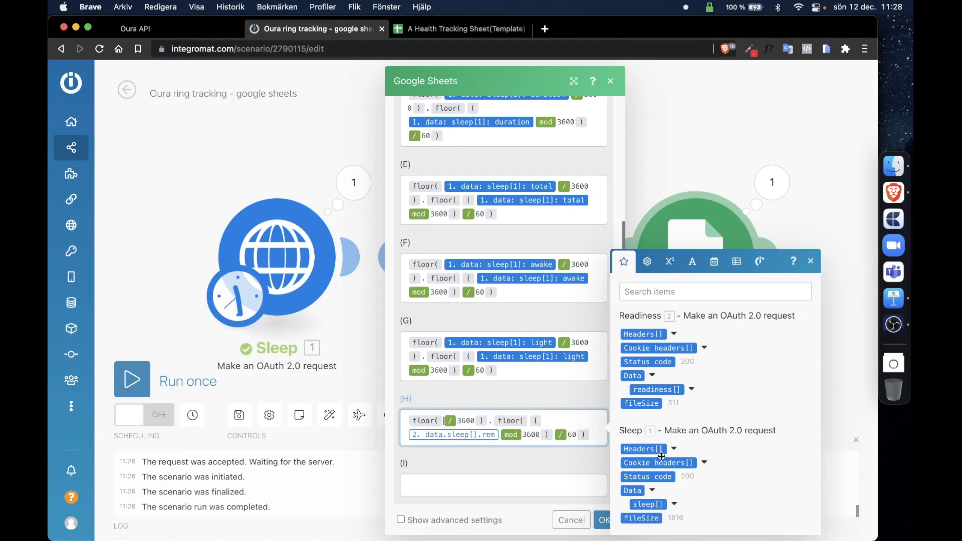
left_click(674, 503)
scroll(676, 507, "down", 1)
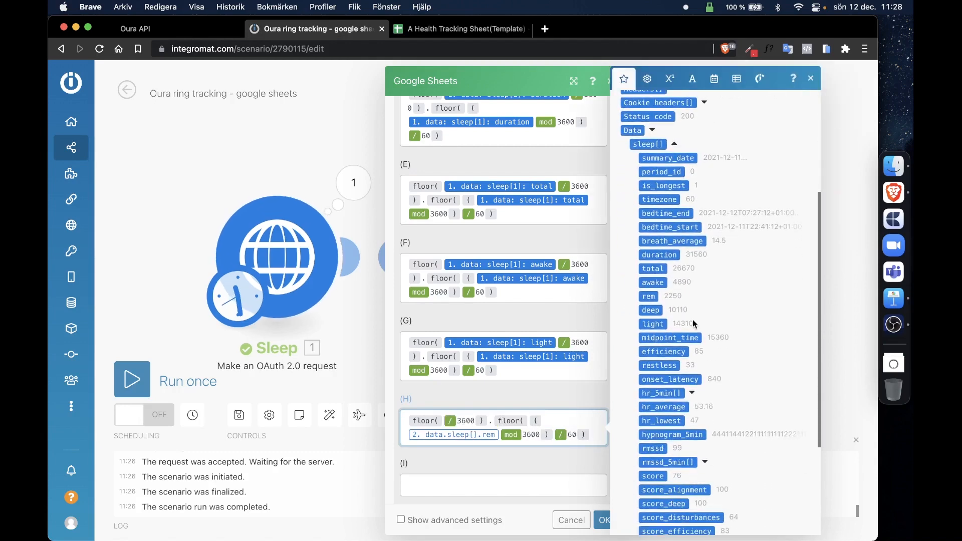
left_click(652, 300)
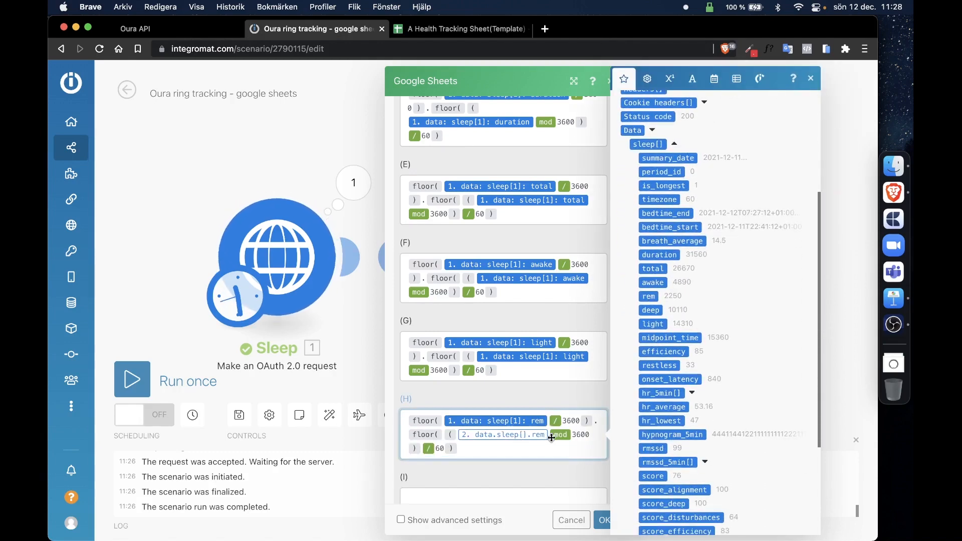
key("BackSpace")
left_click(648, 298)
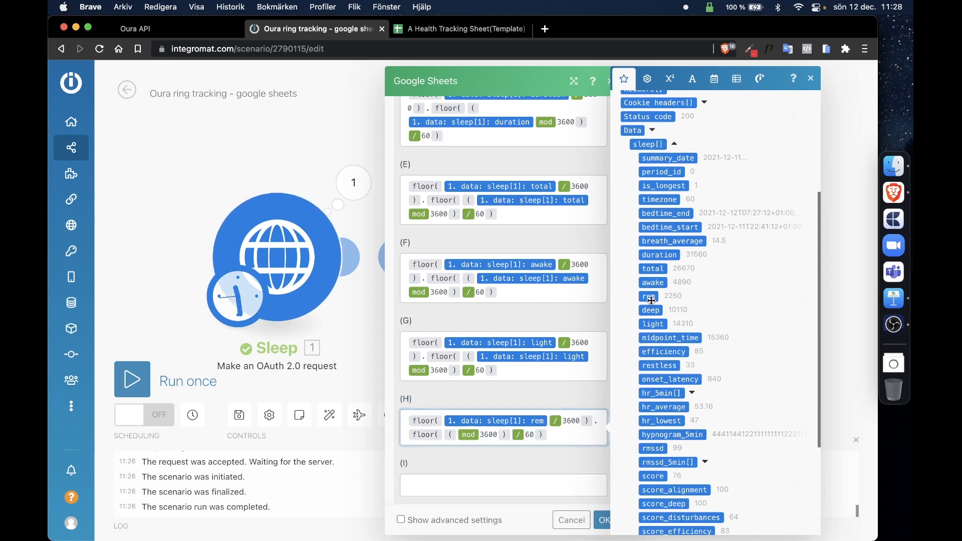
- Copy the Deep formula from the Instructions sheet into column I: {{floor(2.data.sleep[].deep / 3600)}}.{{floor((2.data.sleep[].deep % 3600) / 60)}}
left_click(558, 489)
left_click(430, 28)
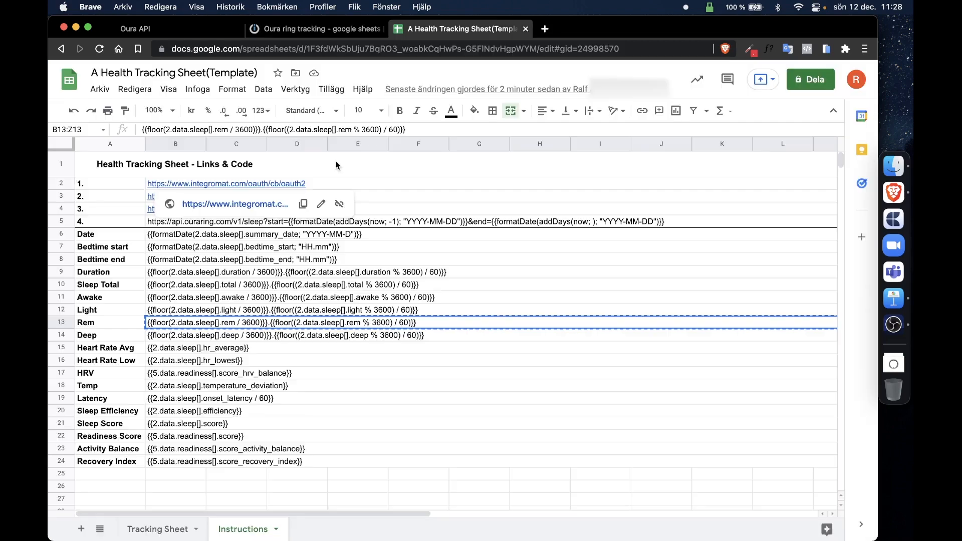
left_click(242, 338)
key("super+c")
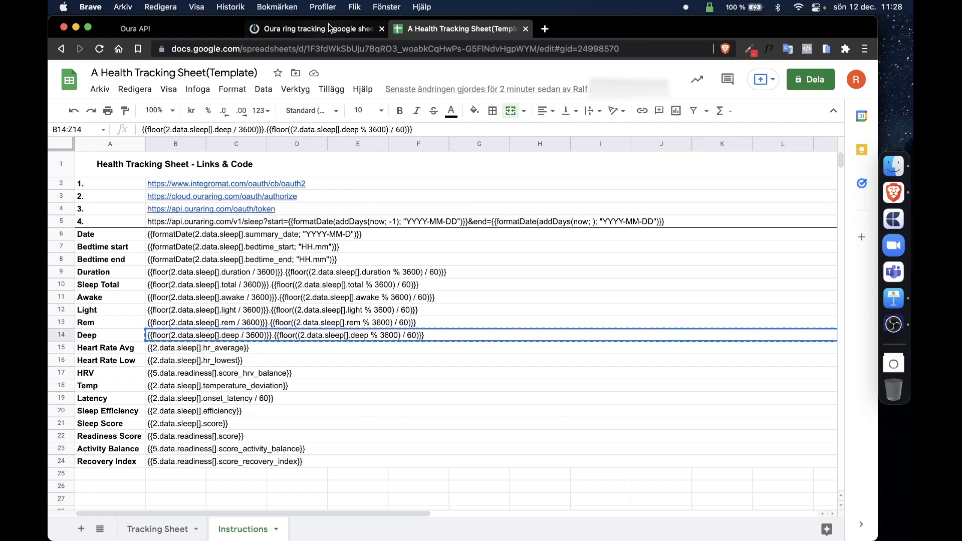
left_click(321, 29)
key("super+v")
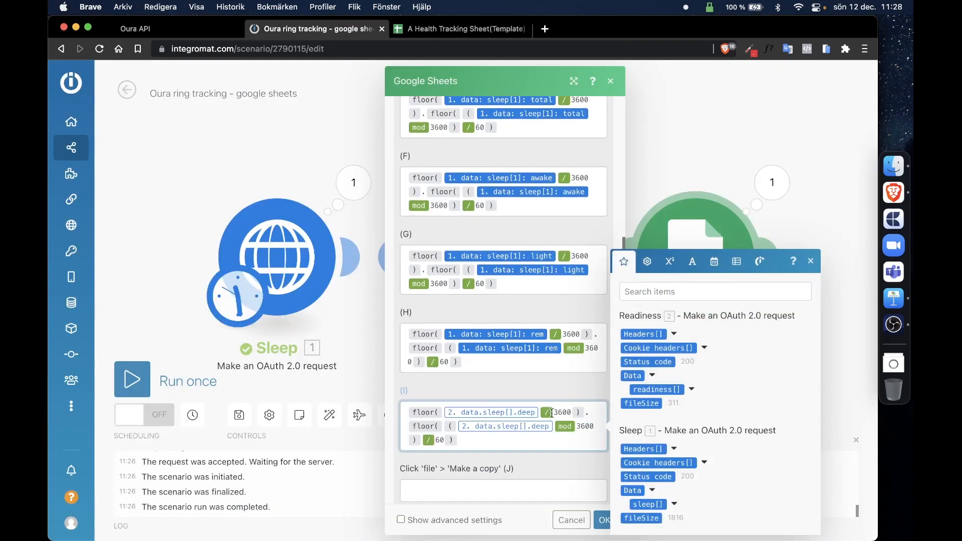
- Replace both deep variables in the column I formula with deep from the Sleep request's output
key("BackSpace")
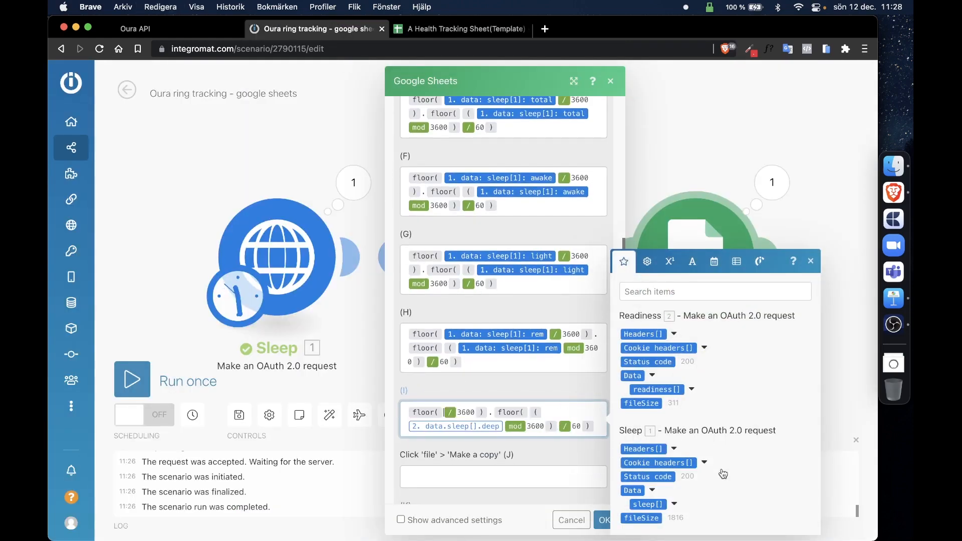
left_click(675, 504)
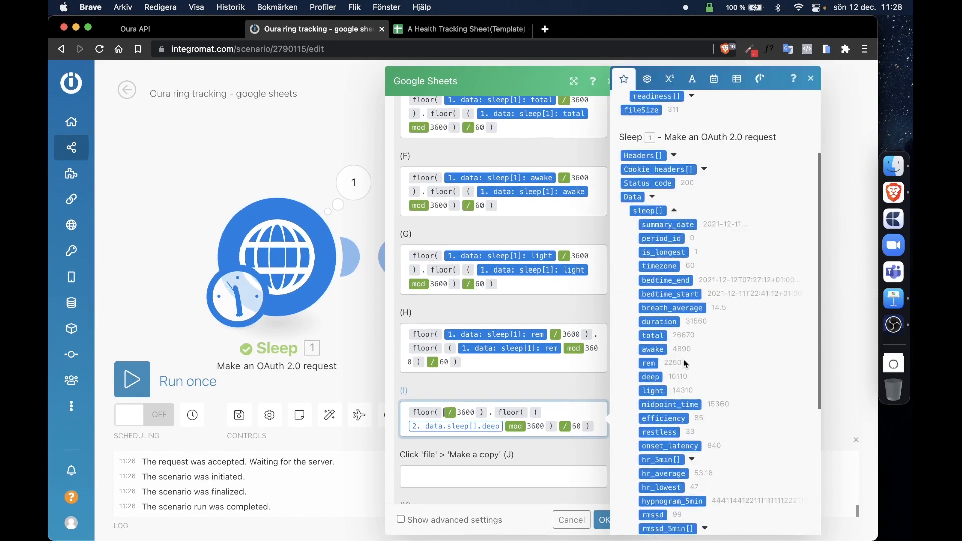
left_click(651, 377)
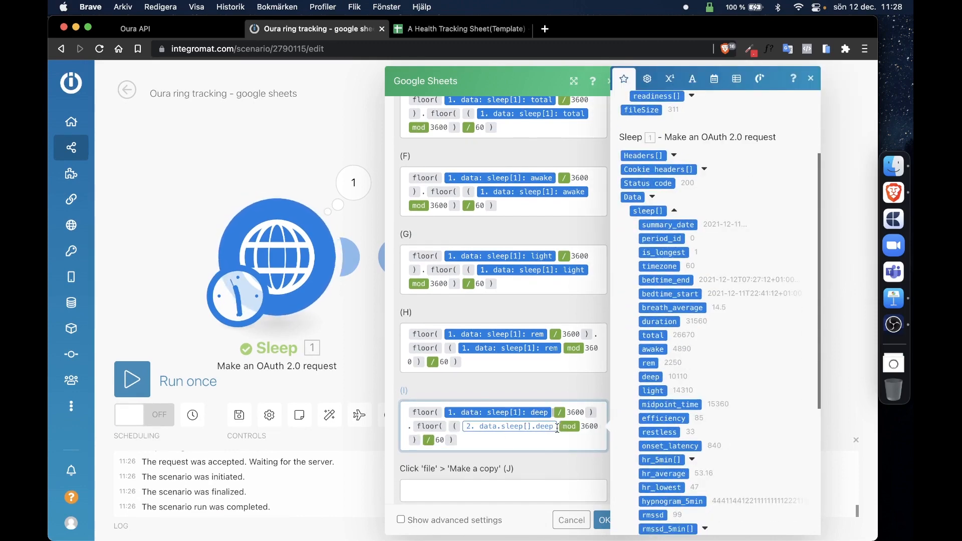
key("BackSpace")
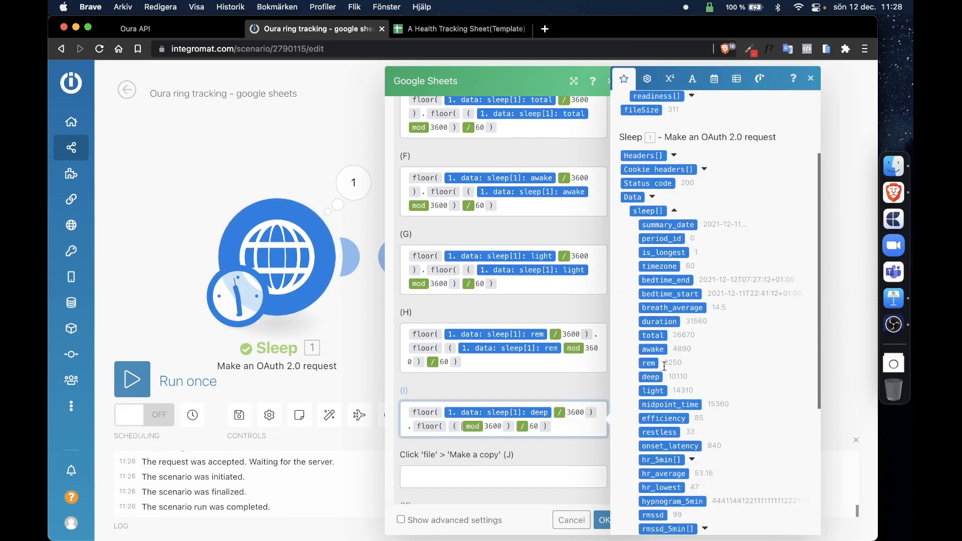
left_click(652, 377)
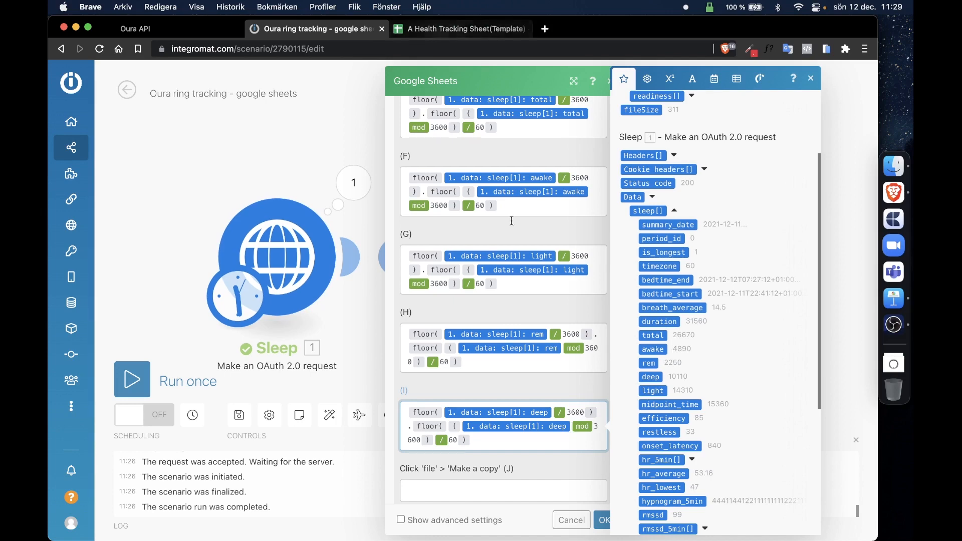
- Review the remaining formulas on the Instructions sheet, from Heart Rate Avg to Recovery Index, and return to the scenario
left_click(470, 30)
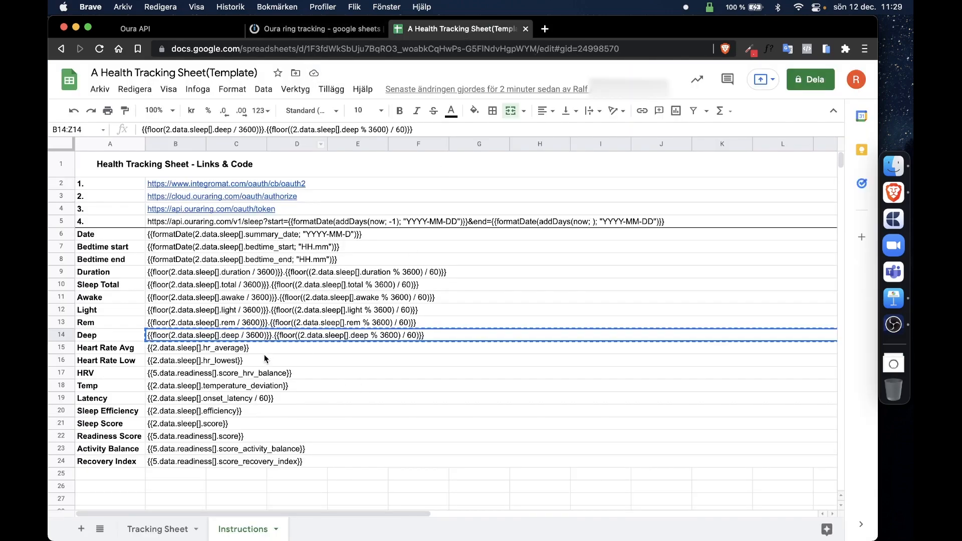
left_click_drag(279, 351, 300, 463)
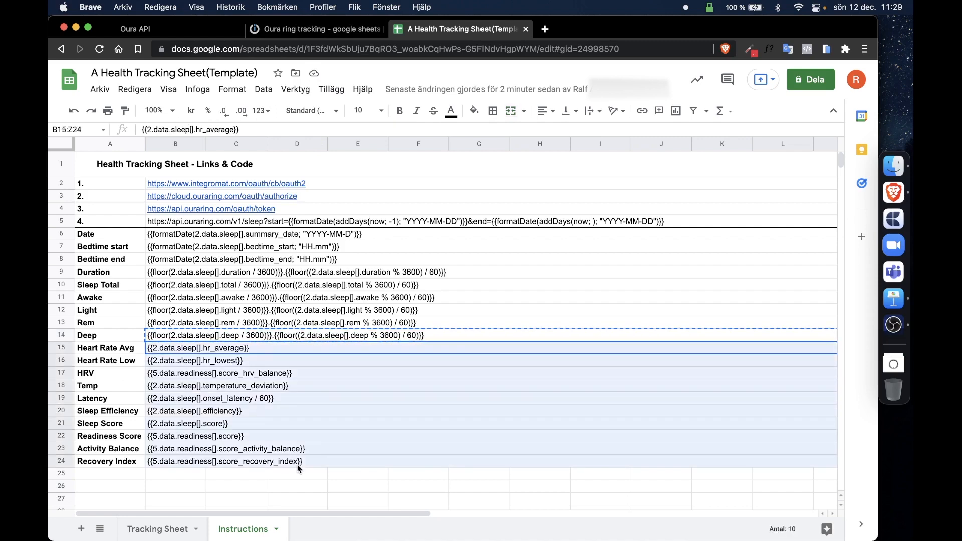
left_click(345, 29)
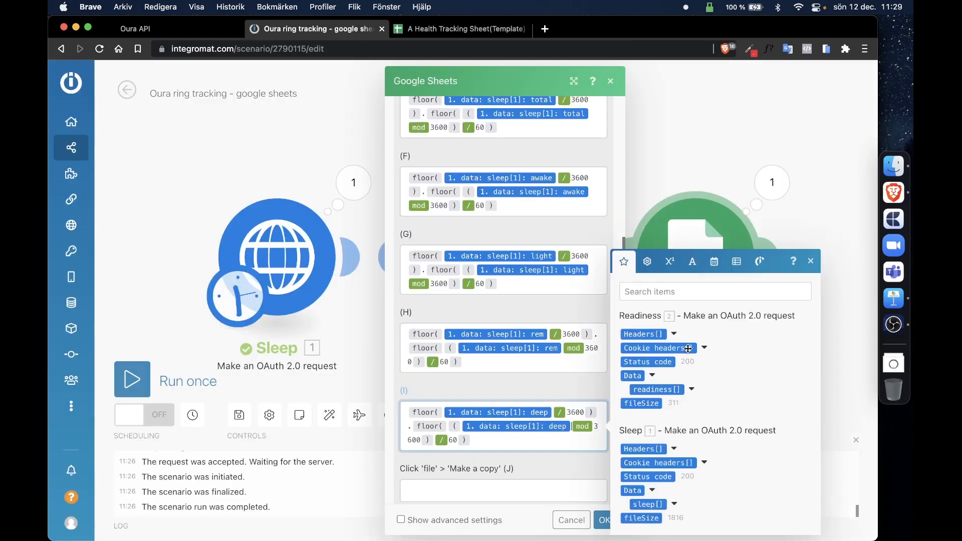
- Save the Google Sheets column mappings and run the scenario once
left_click(605, 522)
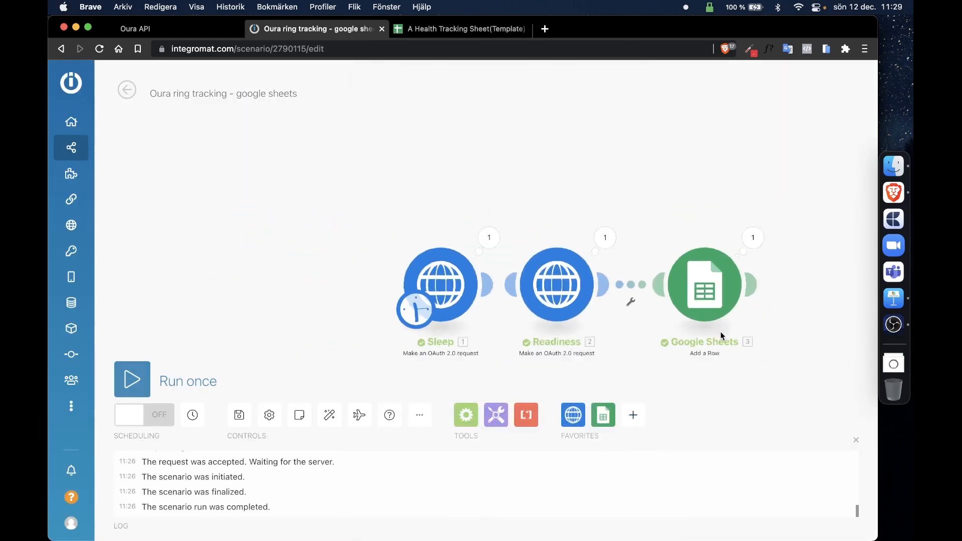
left_click(155, 386)
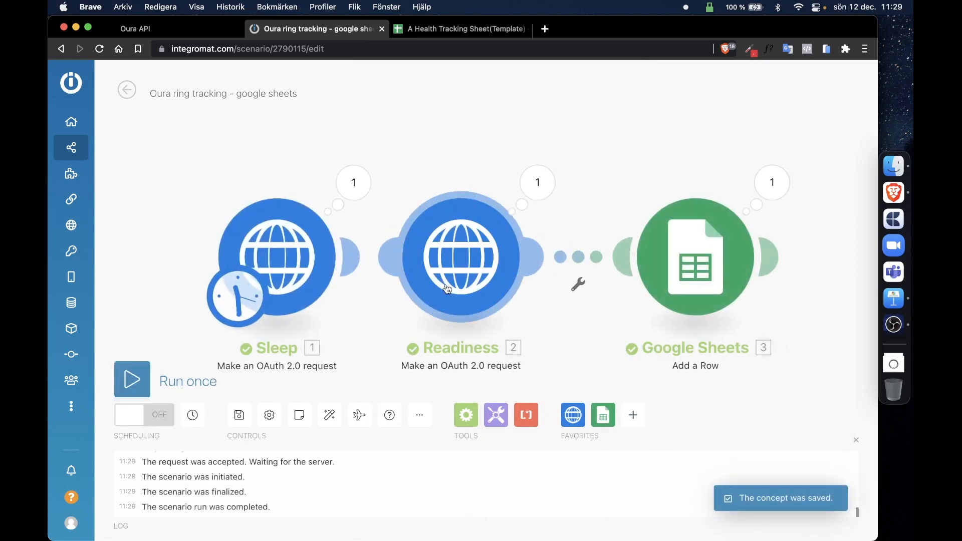
- Check the newly added row 6 on the Tracking Sheet for the mapped sleep values
left_click(459, 29)
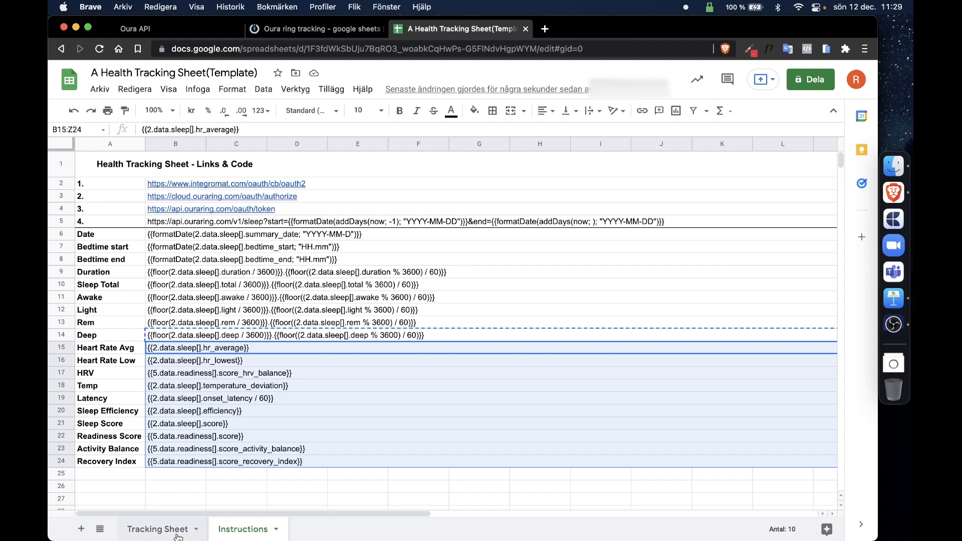
left_click(178, 535)
left_click(322, 387)
left_click(116, 235)
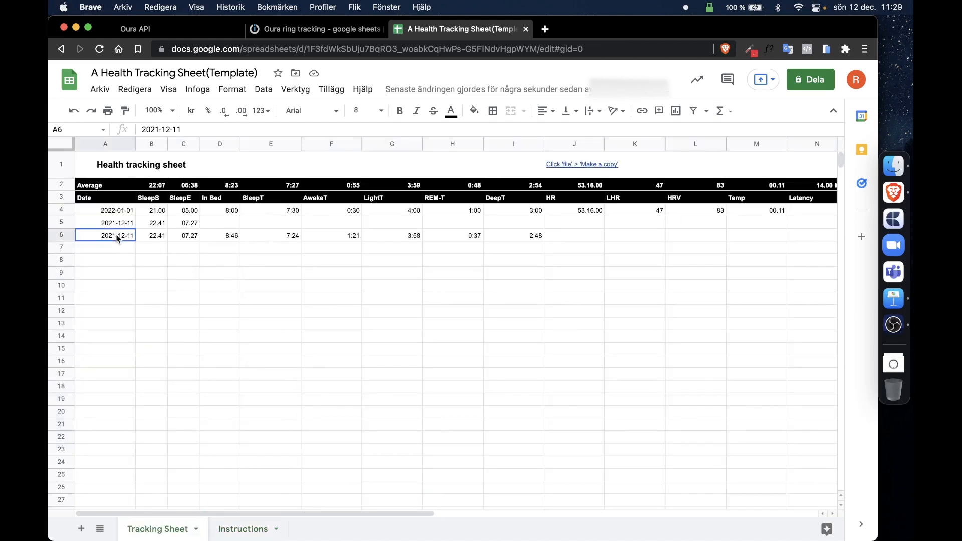
left_click(189, 274)
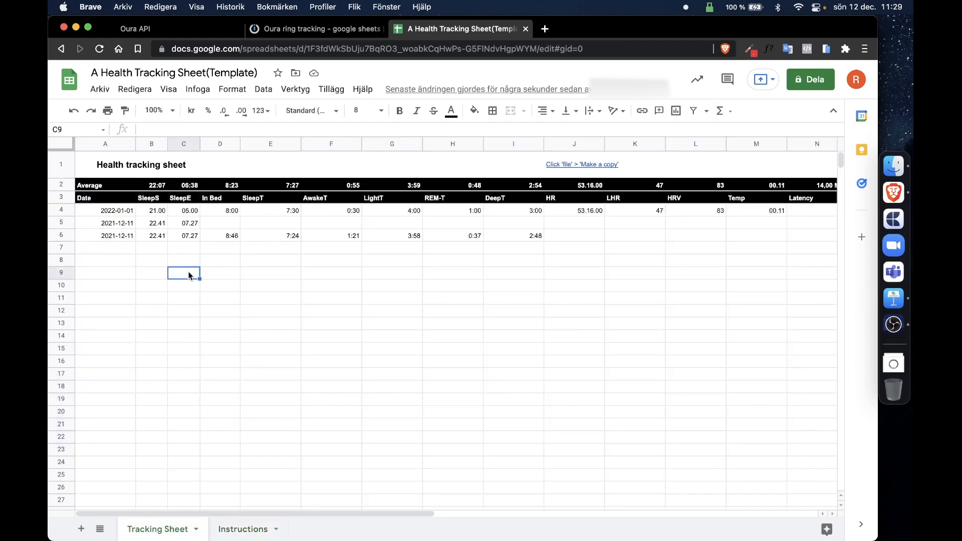
- Inspect each row 6 value from Date to DeepT on the Tracking Sheet, plus the SleepT average formula in row 2
left_click(113, 240)
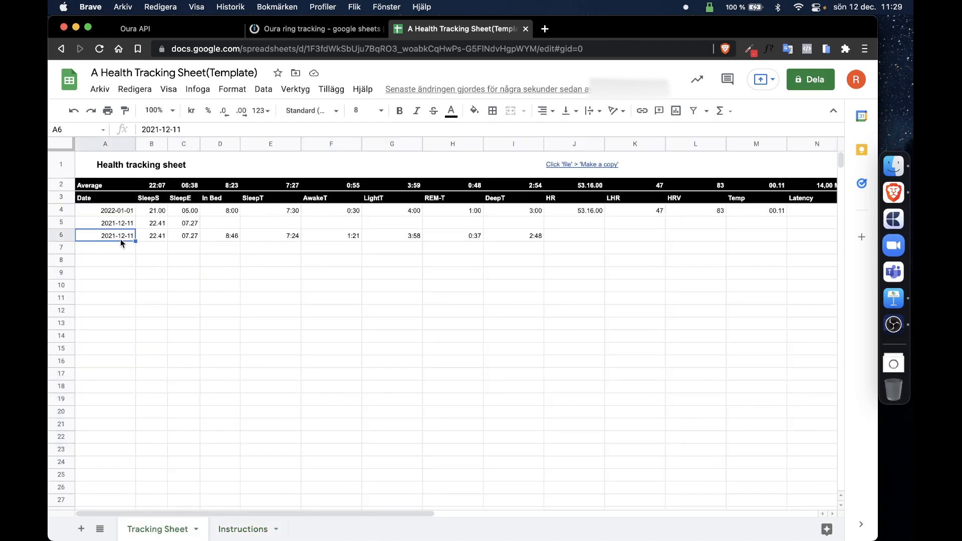
left_click(833, 7)
left_click(547, 232)
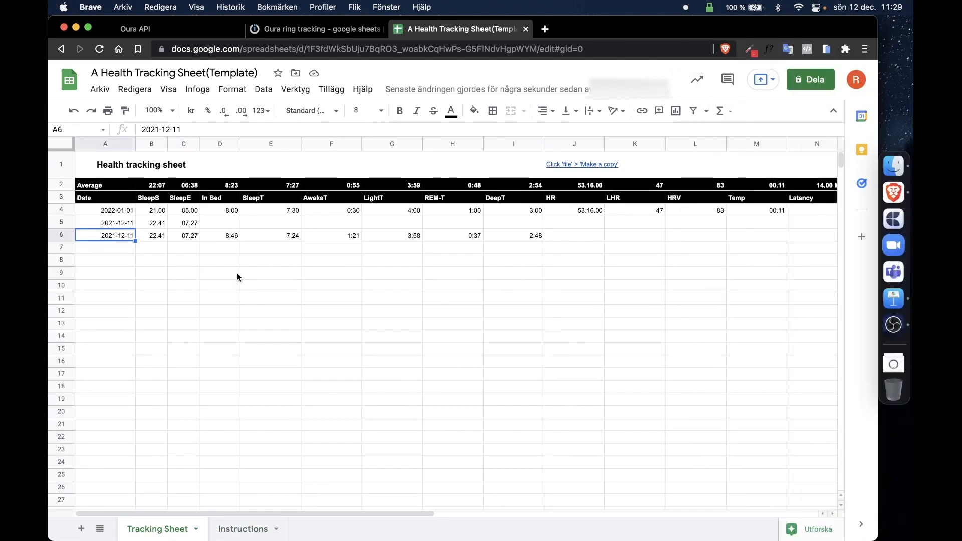
left_click(151, 238)
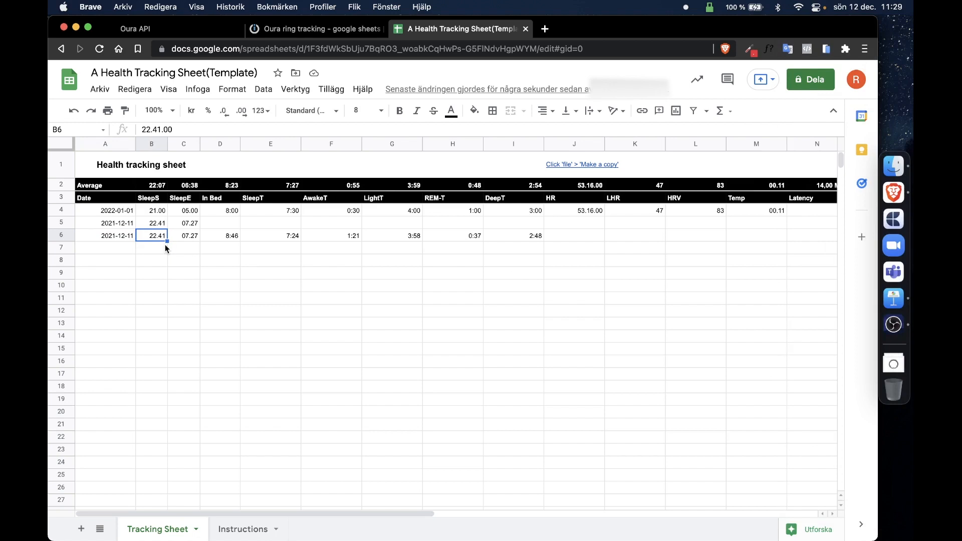
left_click(185, 237)
left_click(231, 237)
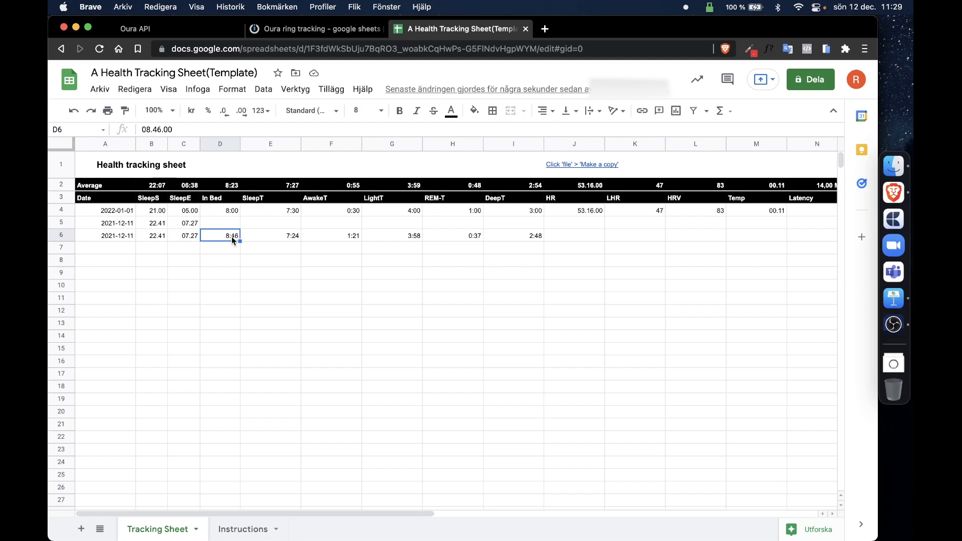
left_click(292, 239)
left_click(326, 237)
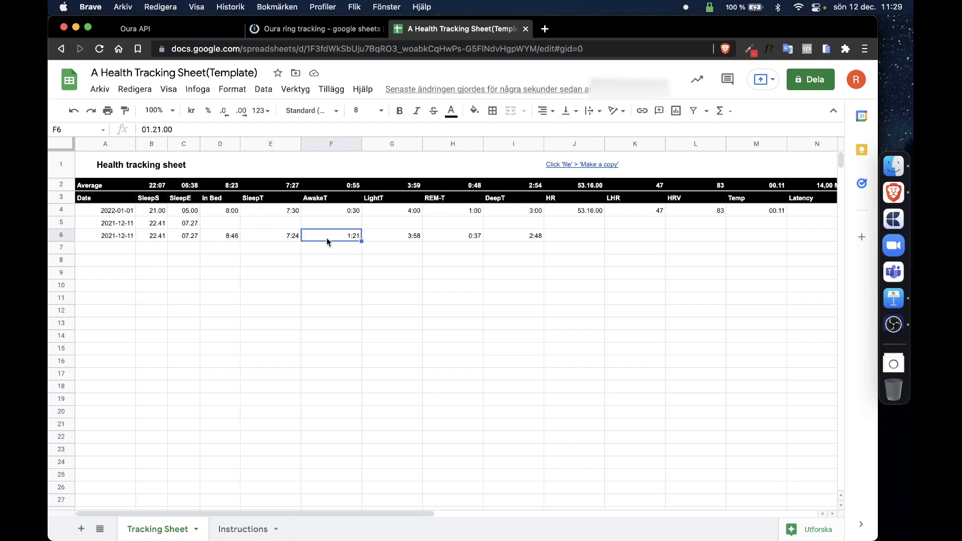
left_click(278, 243)
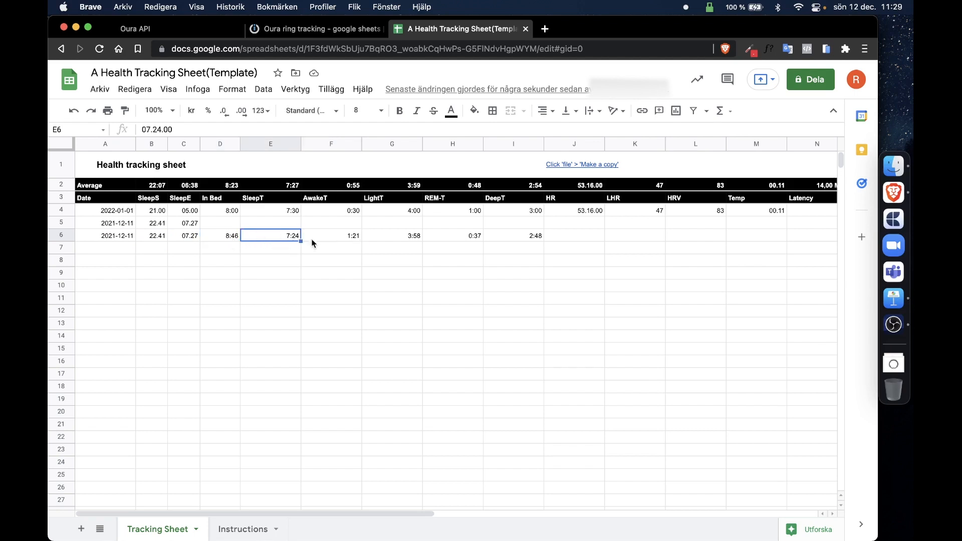
left_click(396, 237)
left_click(488, 239)
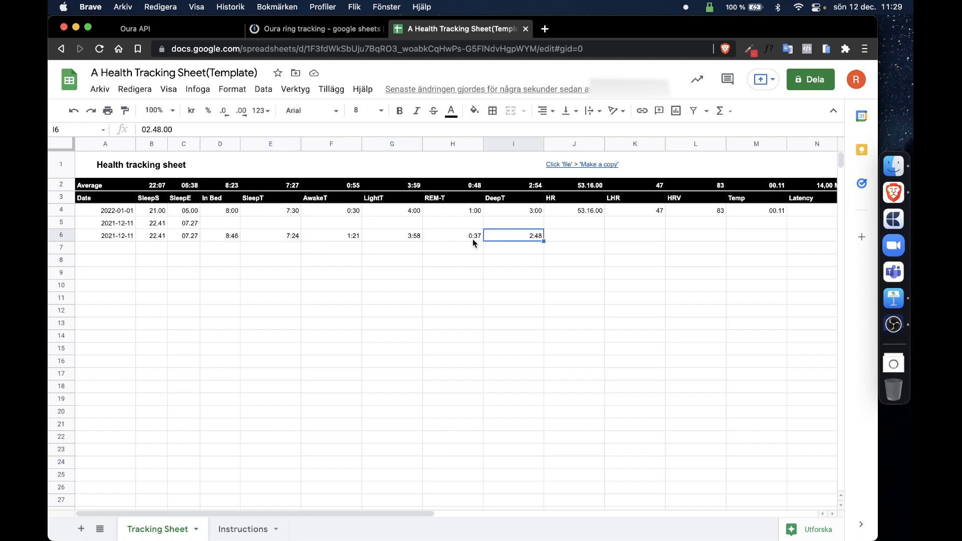
left_click(473, 239)
left_click(508, 239)
left_click(278, 187)
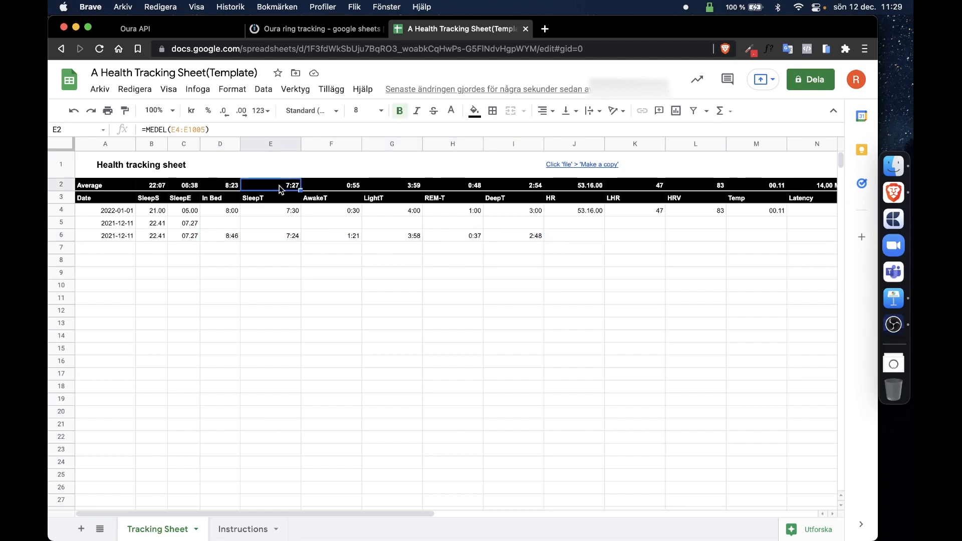
left_click(296, 275)
- Look over the remaining Tracking Sheet columns, including the Blank headers from column T and the Notes column
scroll(461, 274, "right", 10)
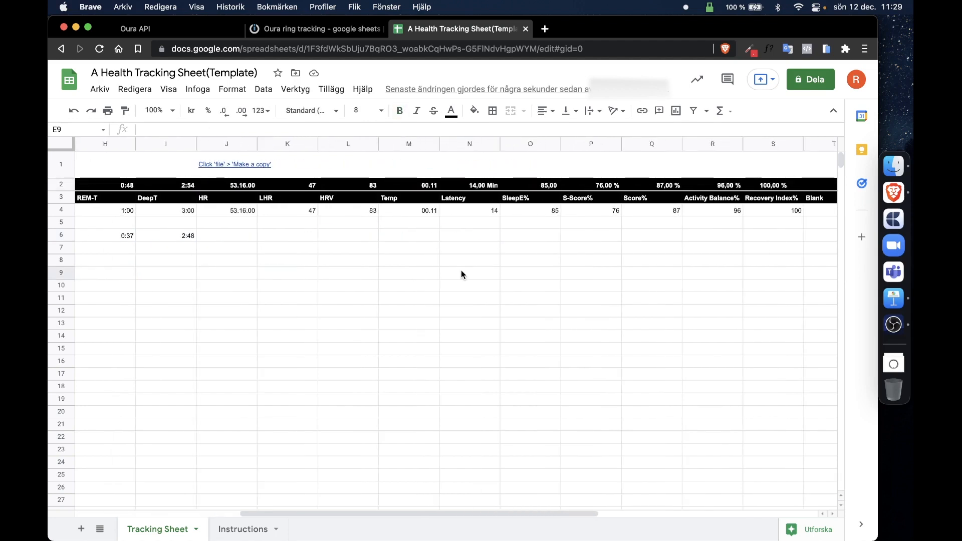
scroll(461, 275, "left", 10)
scroll(521, 271, "right", 13)
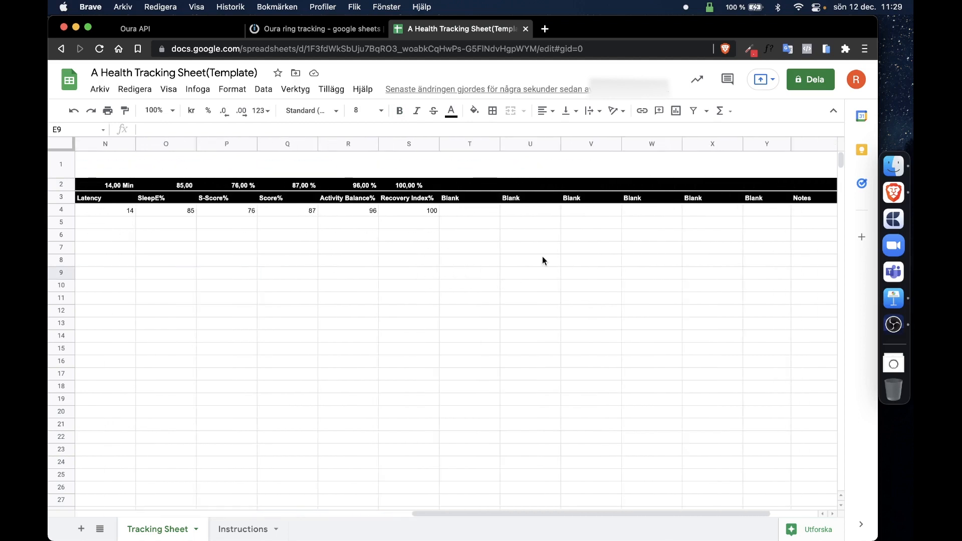
left_click(531, 198)
left_click(479, 199)
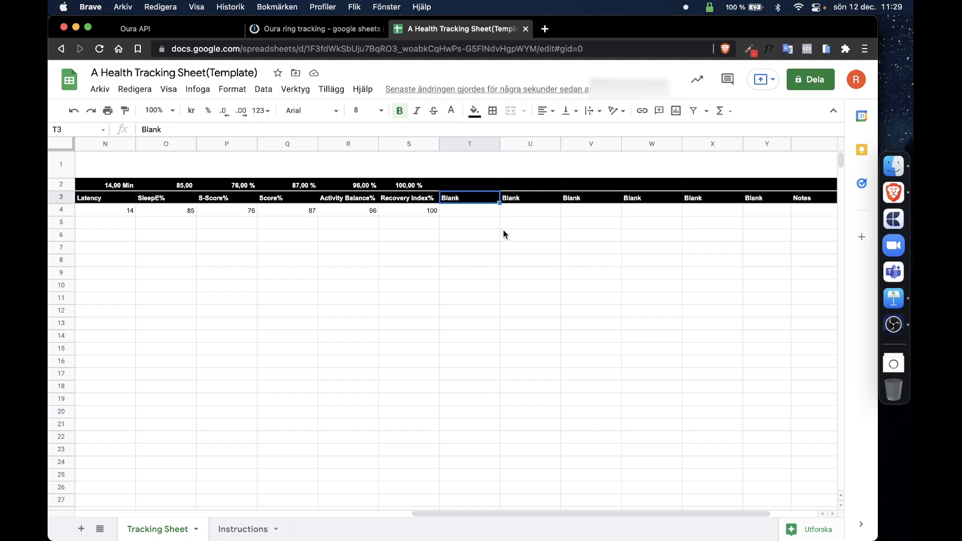
scroll(678, 242, "right", 2)
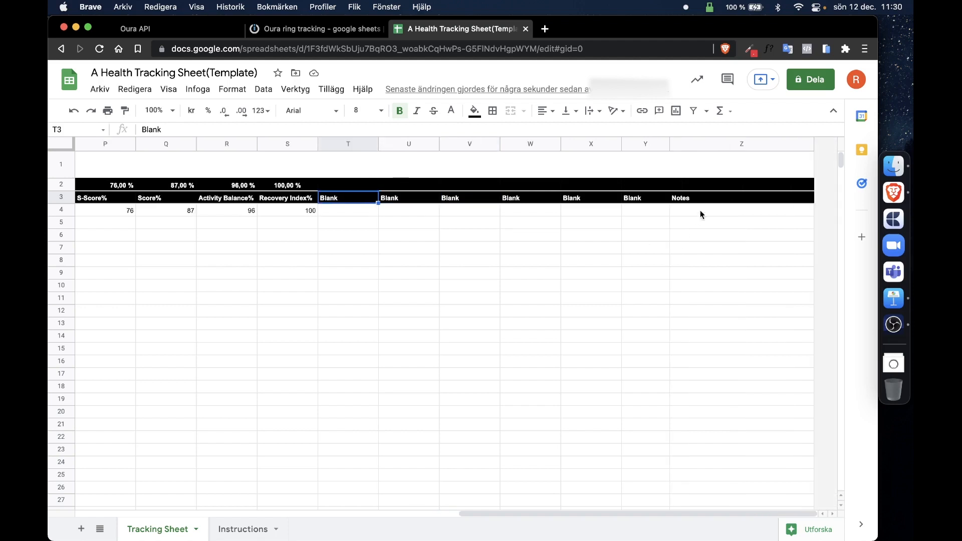
left_click(706, 210)
scroll(407, 364, "left", 10)
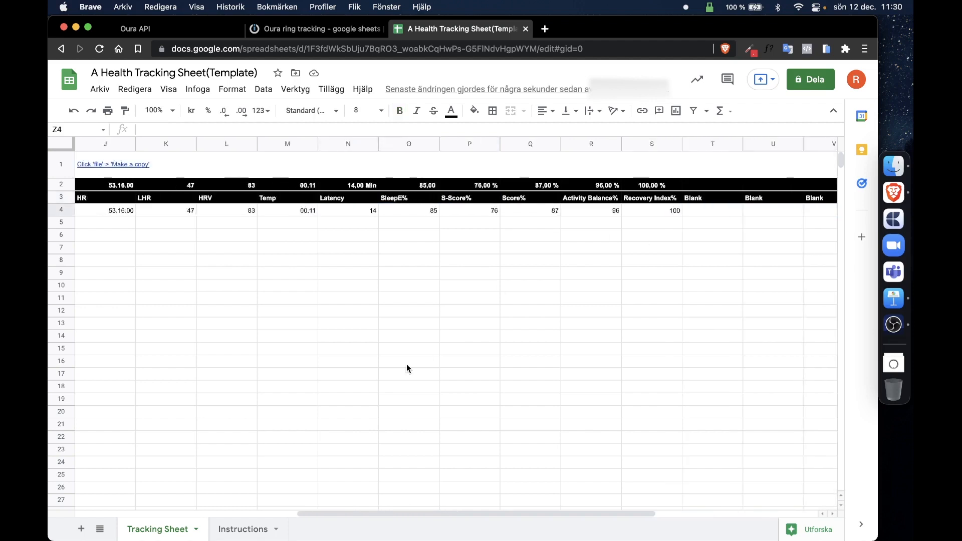
- Return to the Integromat scenario and schedule it to run every day at 08:00
left_click(316, 30)
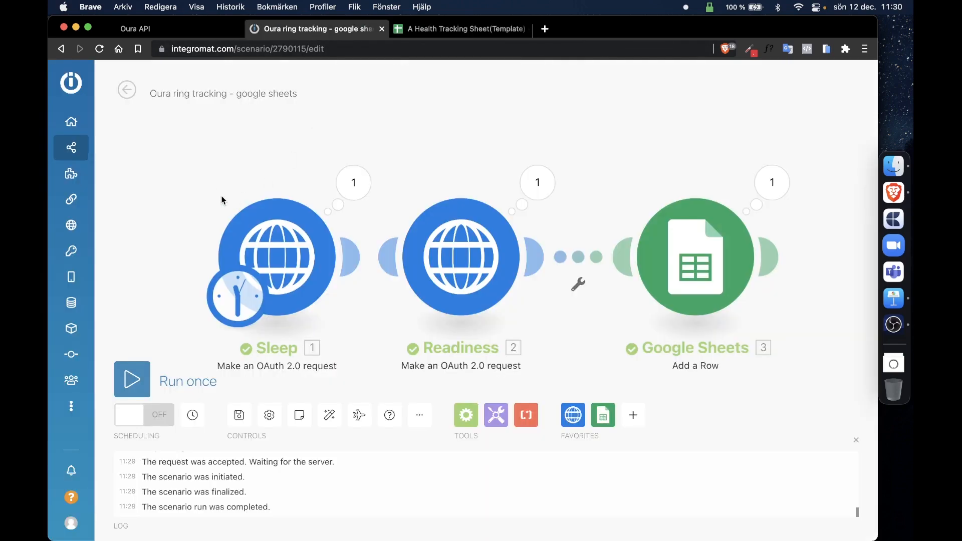
left_click(248, 321)
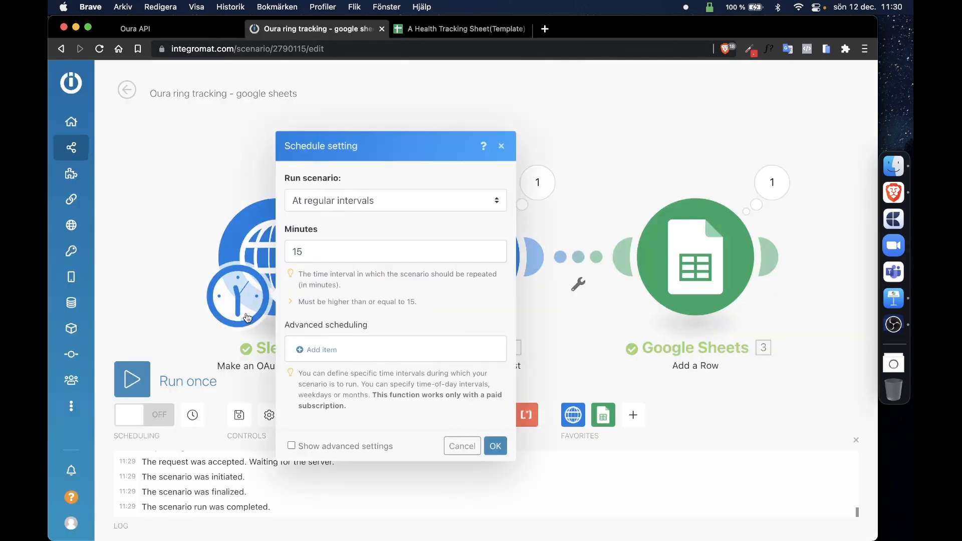
left_click(387, 203)
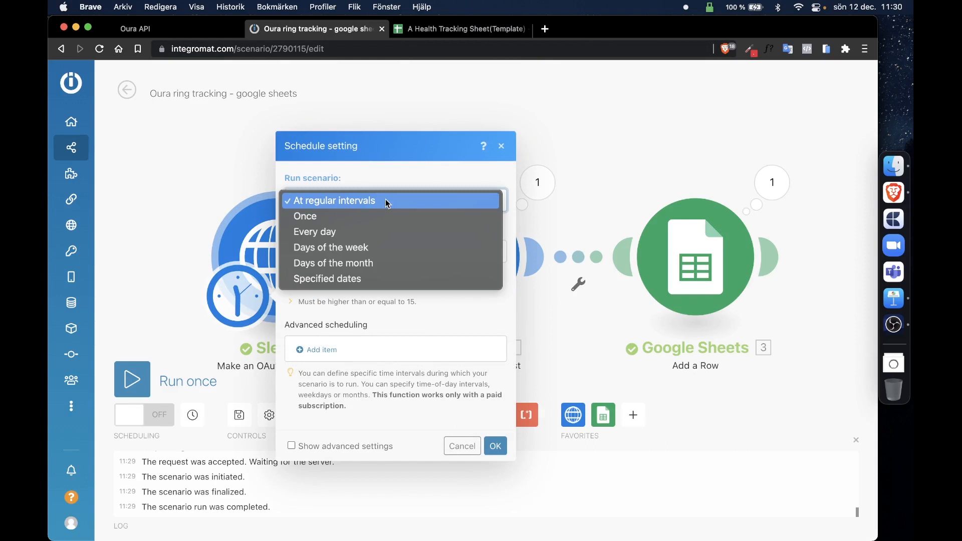
left_click(377, 230)
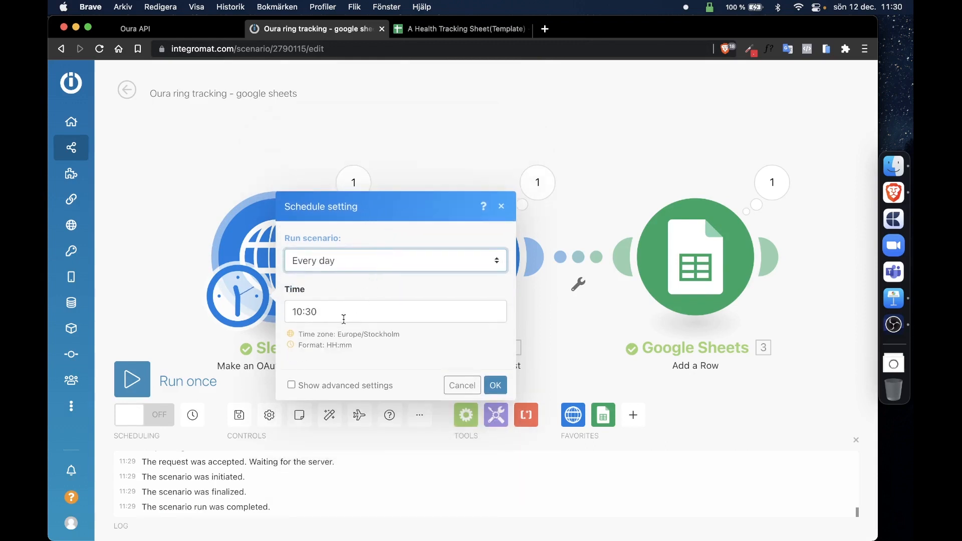
left_click(344, 319)
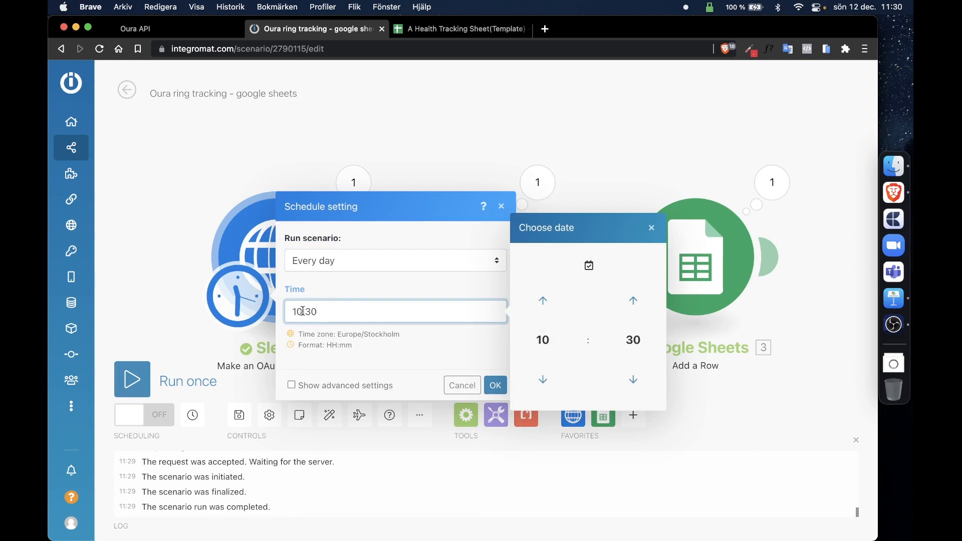
left_click(543, 340)
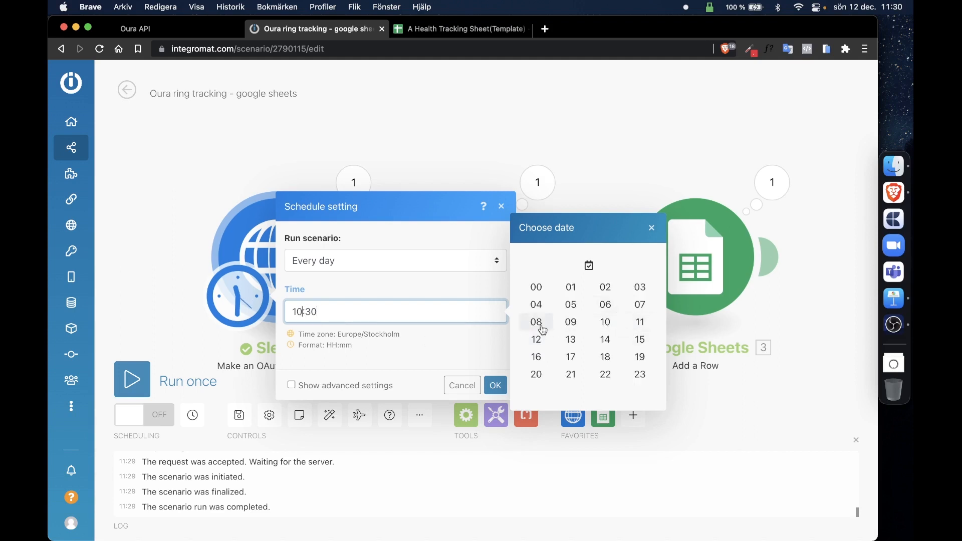
left_click(543, 331)
left_click(634, 336)
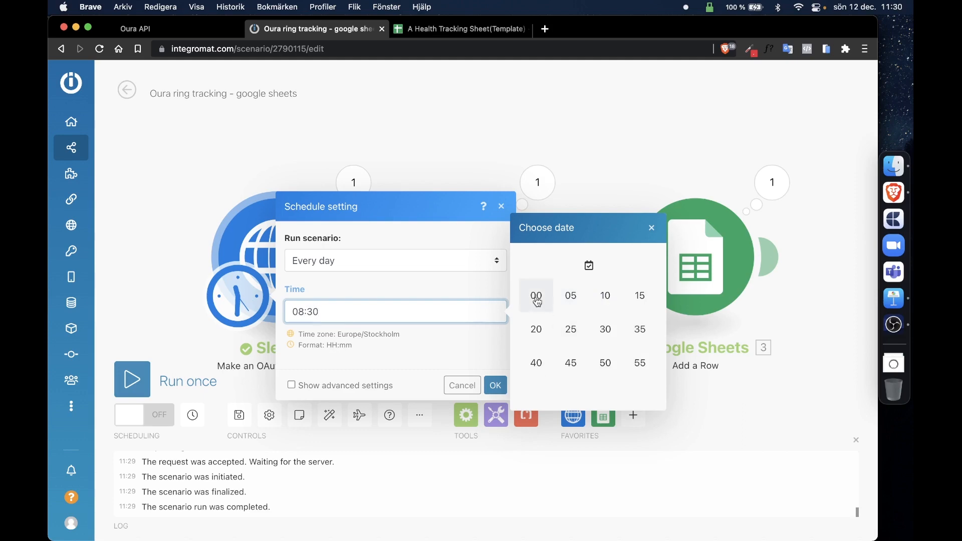
left_click(537, 300)
left_click(495, 386)
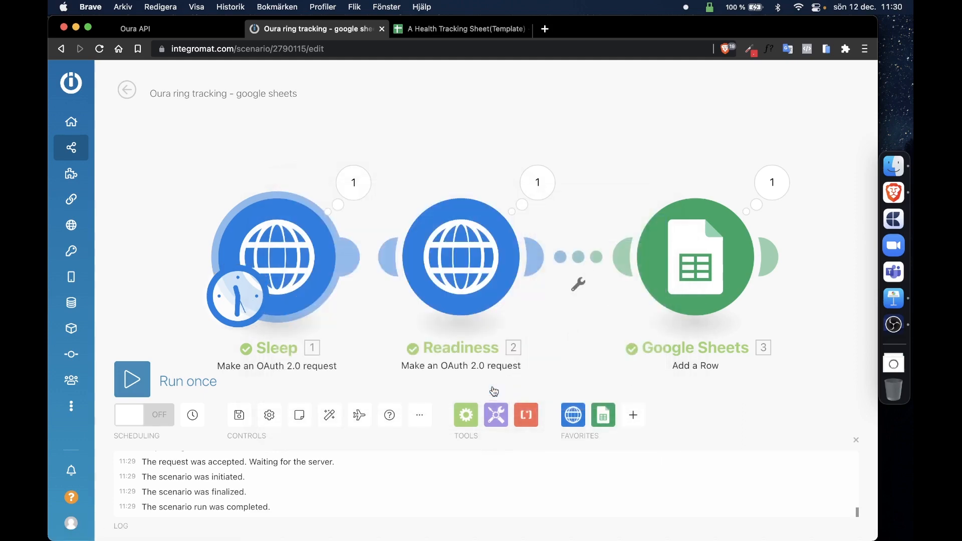
- Space the Readiness module evenly between the Sleep and Google Sheets modules, and return to the Tracking Sheet
scroll(451, 146, "down", 5)
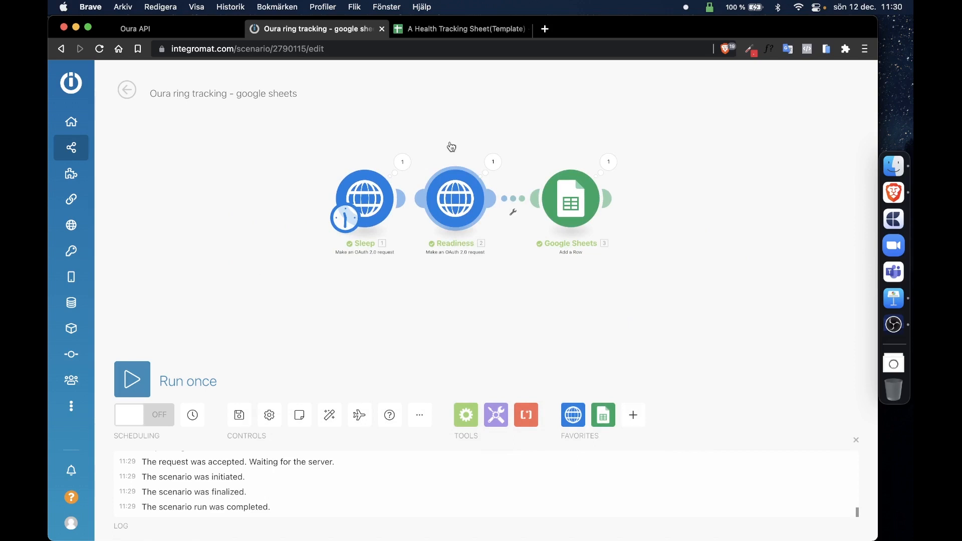
scroll(451, 146, "up", 5)
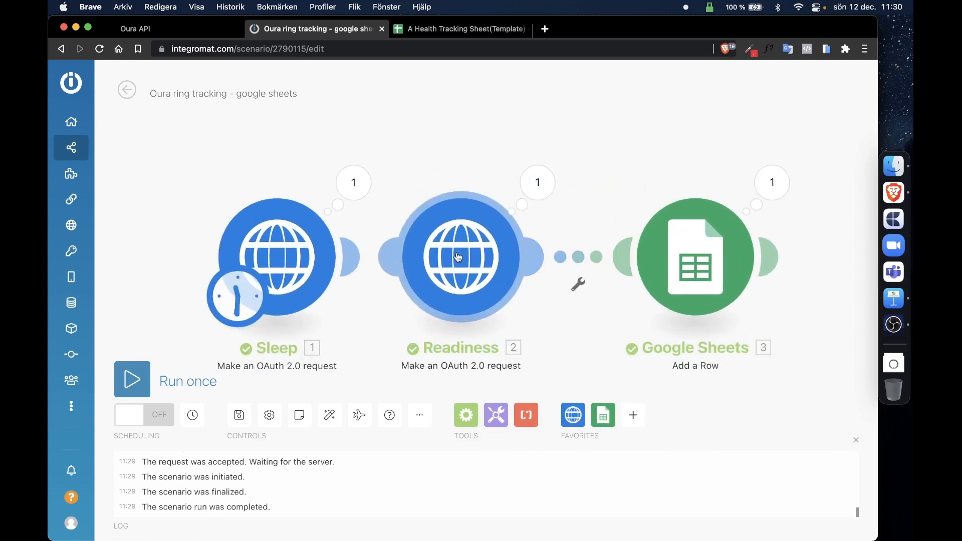
left_click_drag(458, 256, 483, 257)
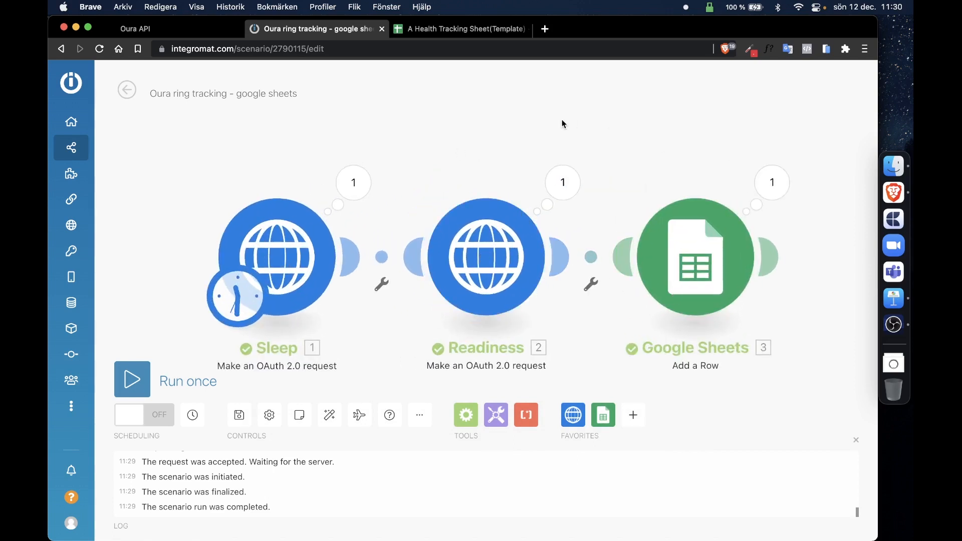
left_click(485, 30)
left_click(434, 337)
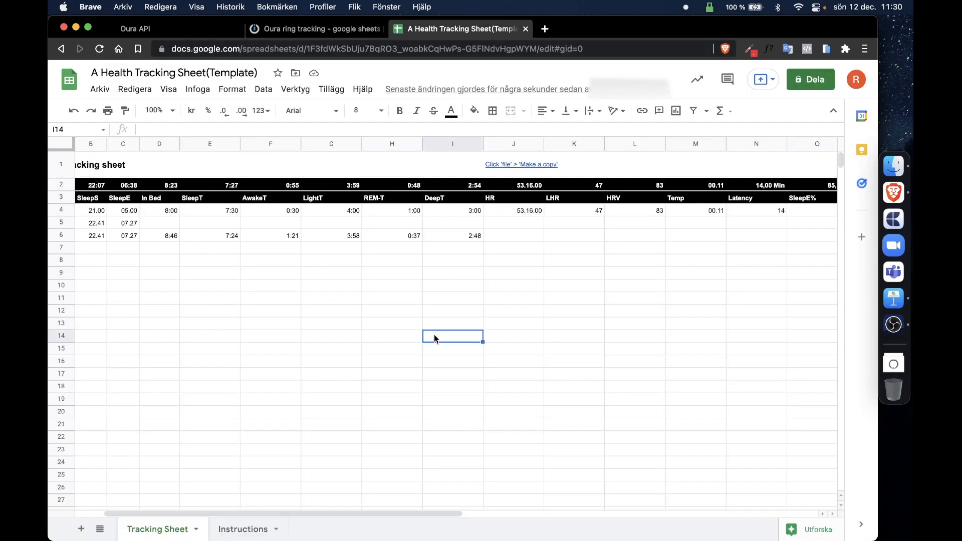